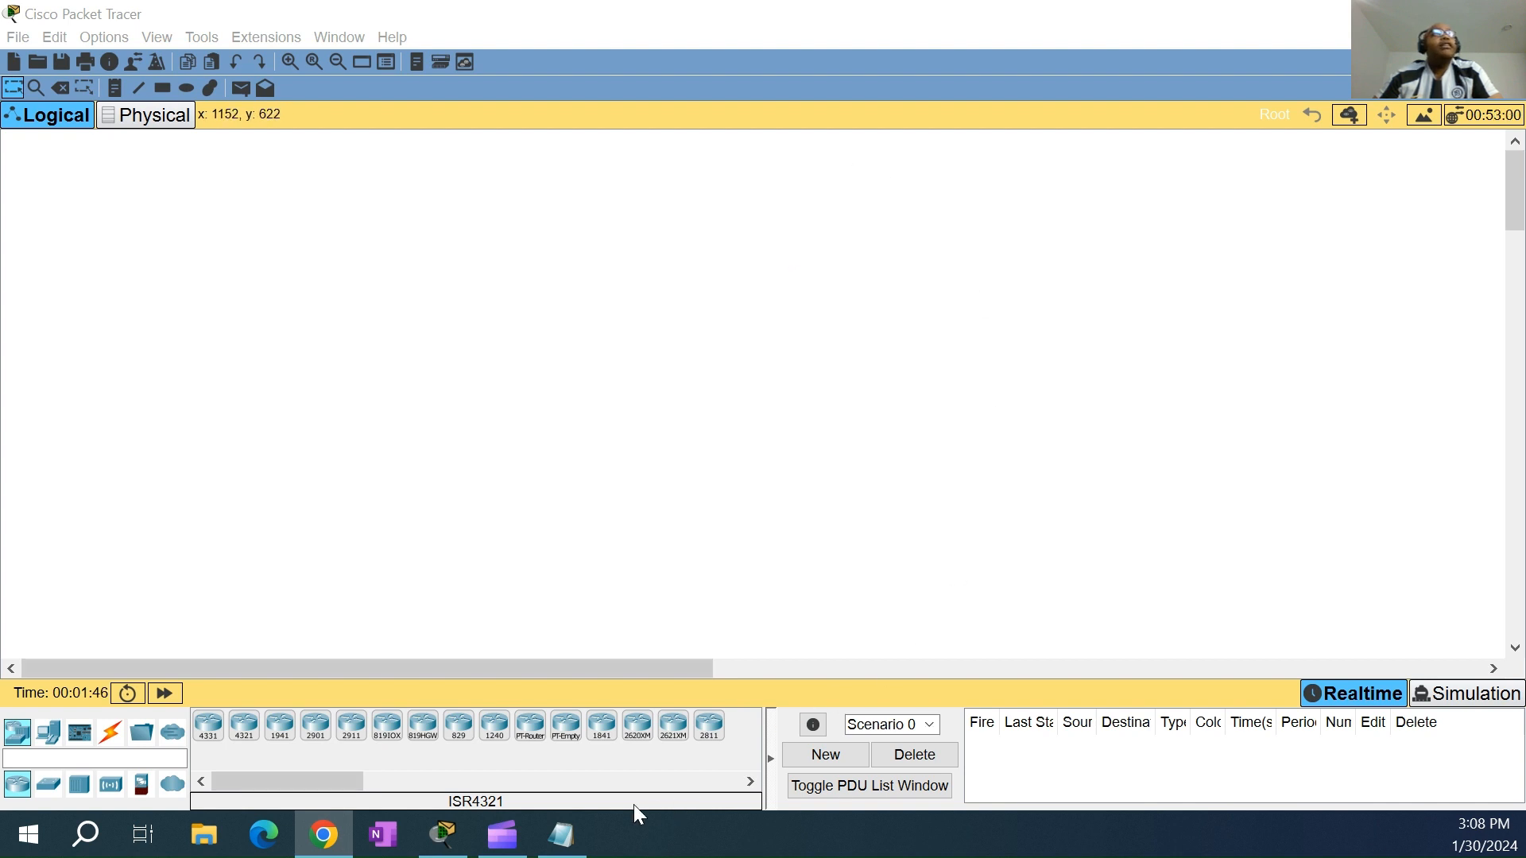
Place a Server-PT end device in the upper middle of the empty logical workspace
{"action": "left_click", "coordinate": [550, 846]}
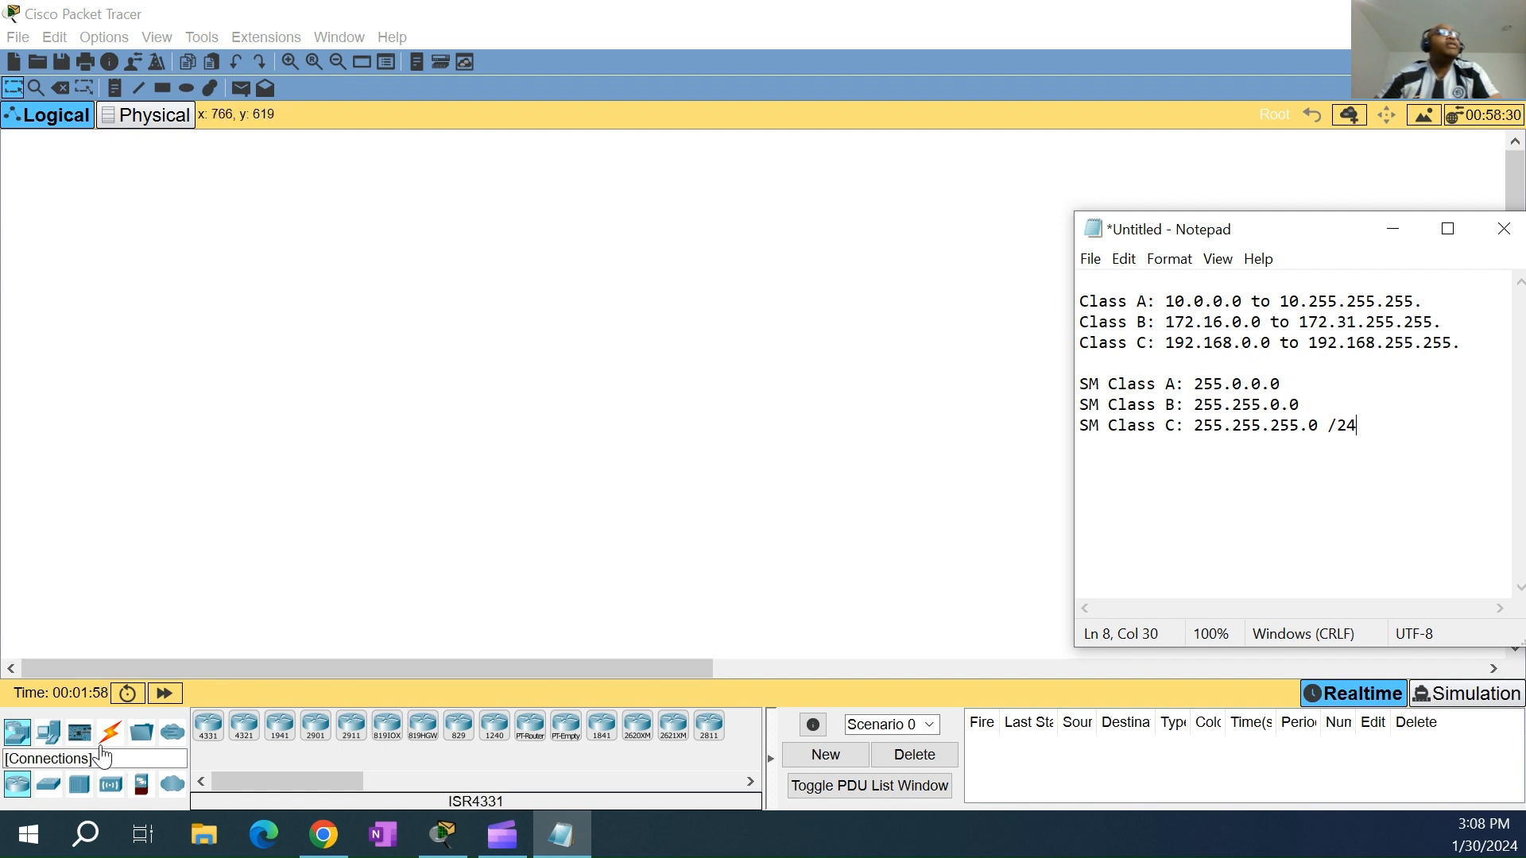
{"action": "left_click", "coordinate": [59, 733]}
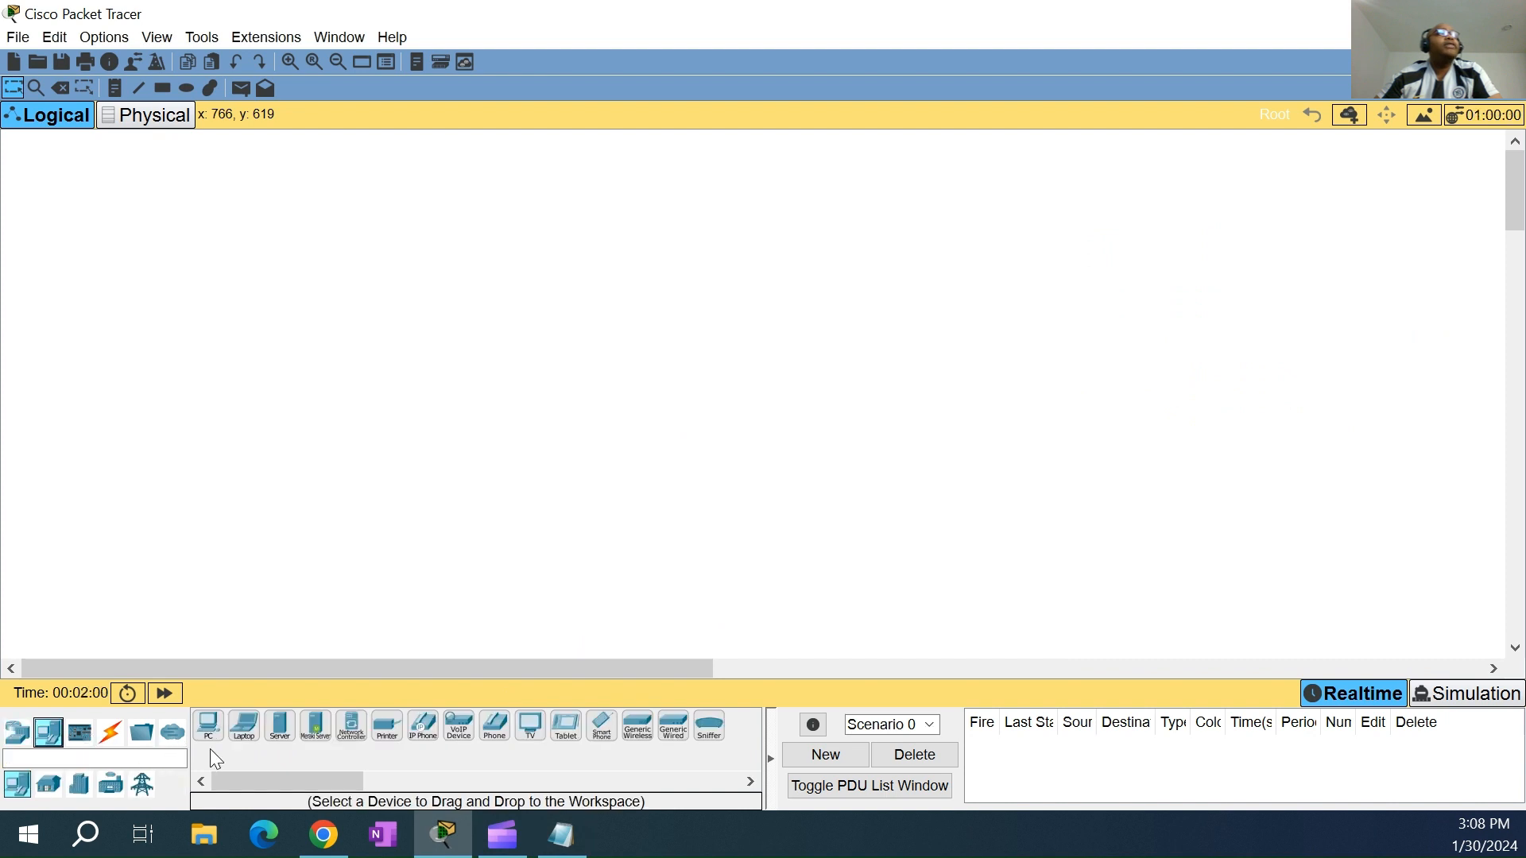
{"action": "left_click", "coordinate": [280, 725]}
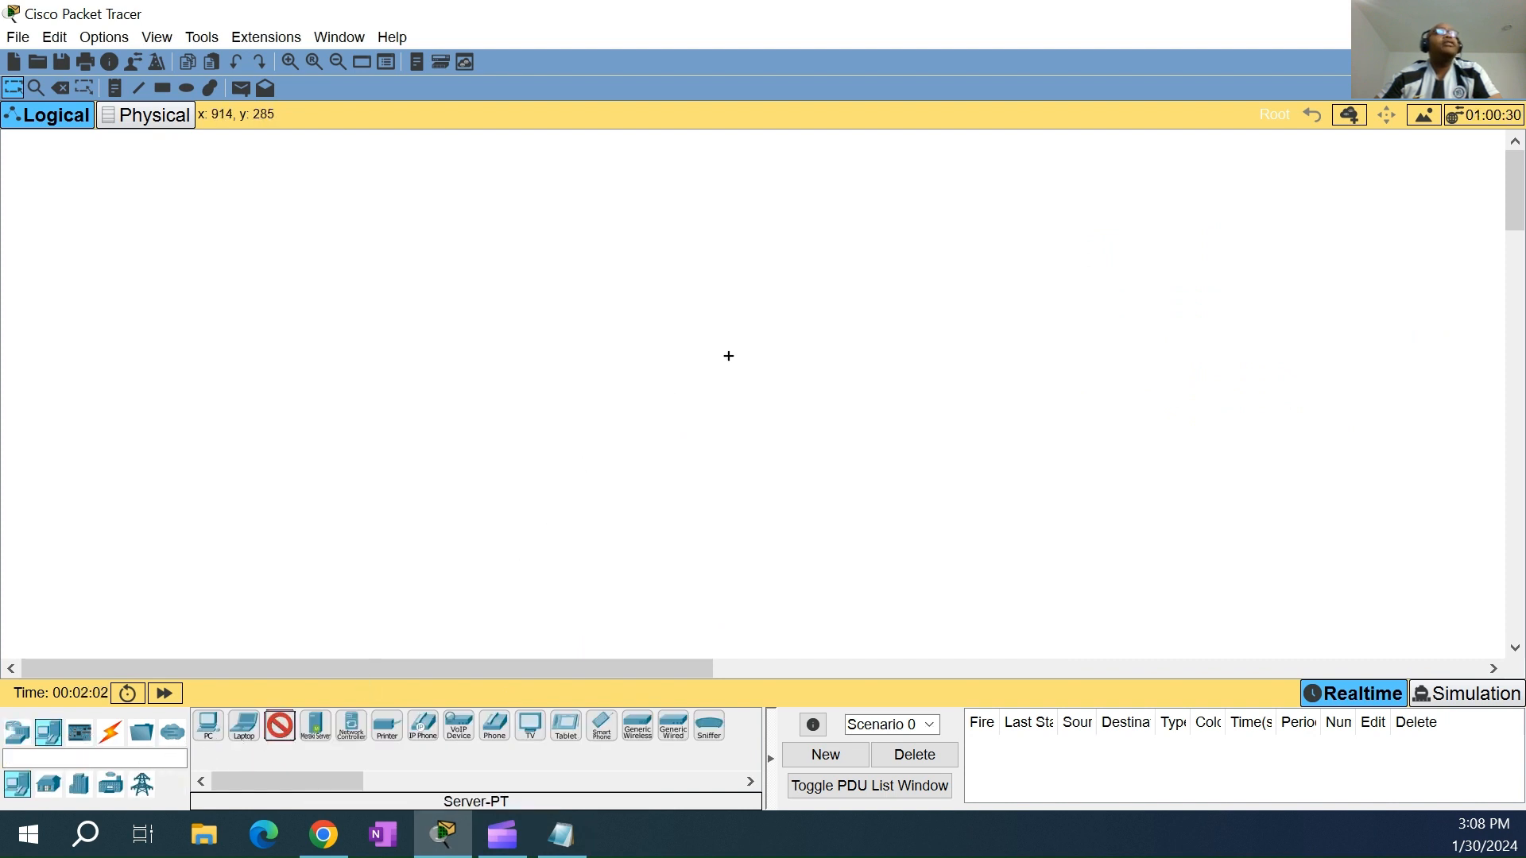
{"action": "left_click", "coordinate": [827, 260]}
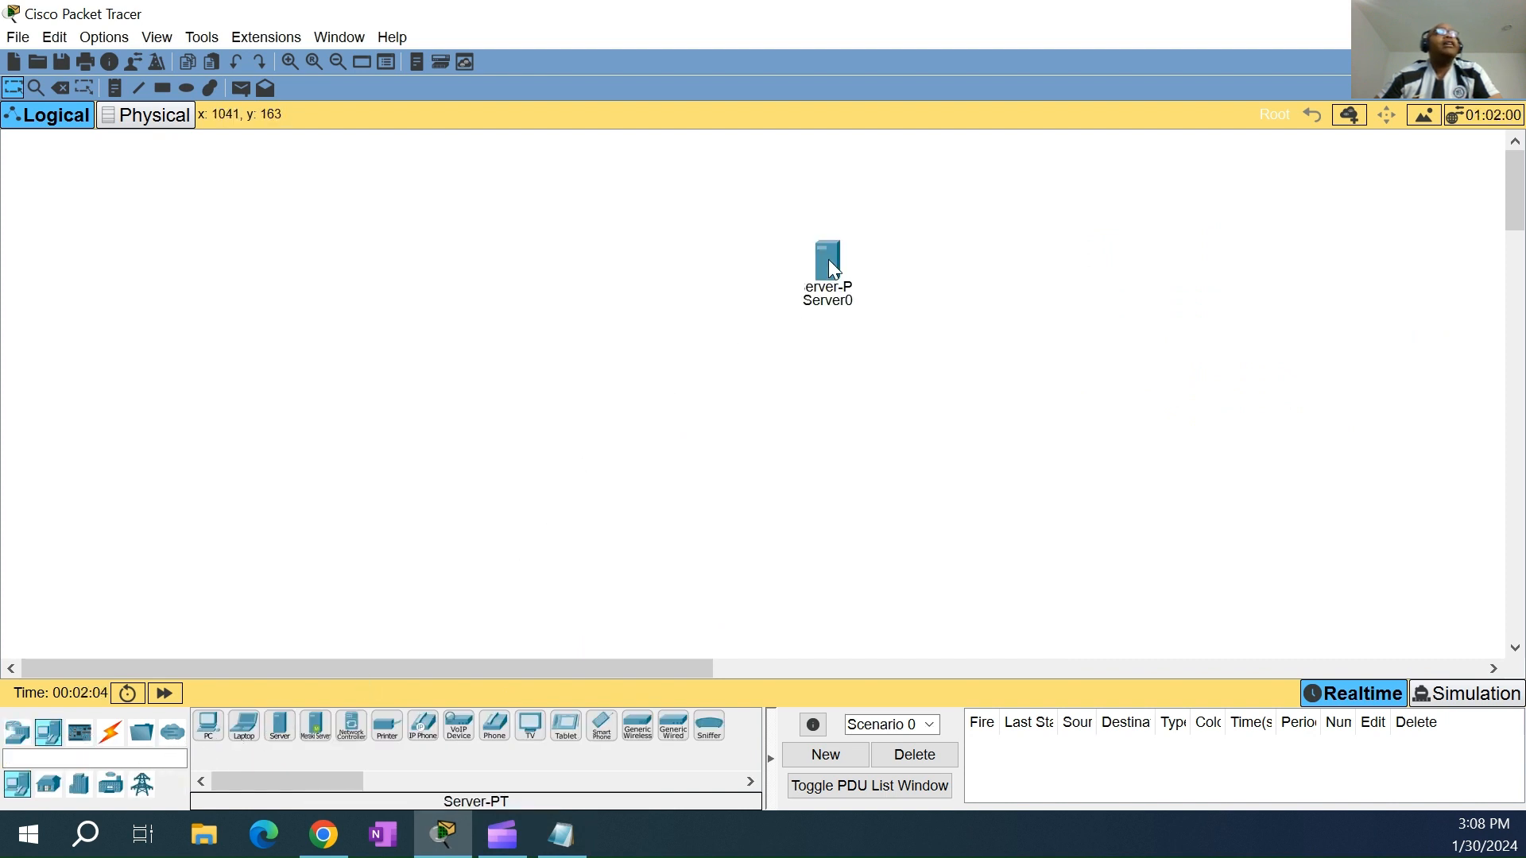
{"action": "mouse_move", "coordinate": [829, 261]}
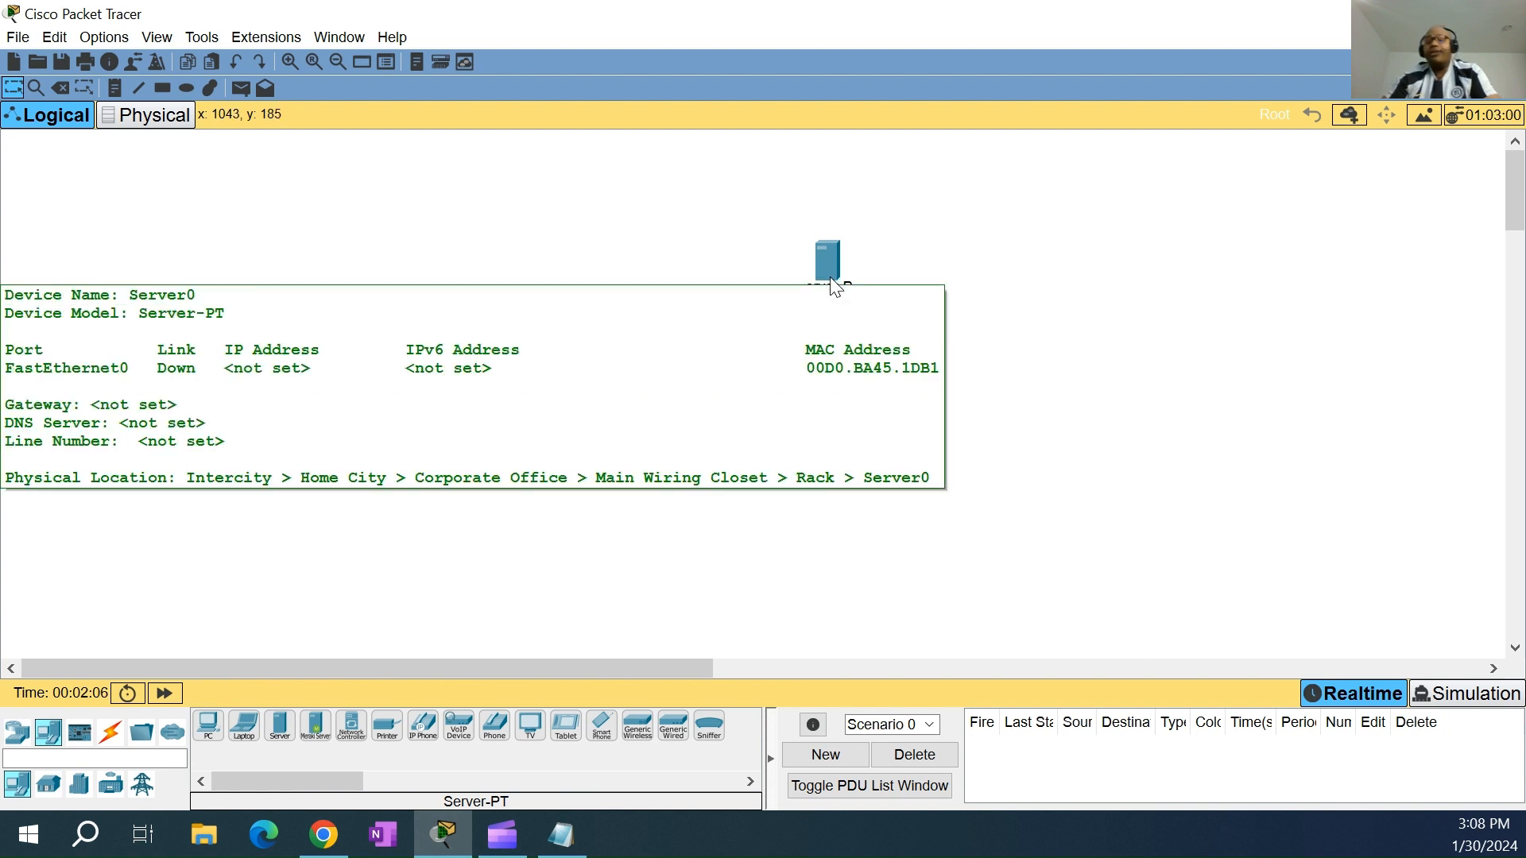
{"action": "left_click_drag", "start_coordinate": [829, 253], "coordinate": [870, 209]}
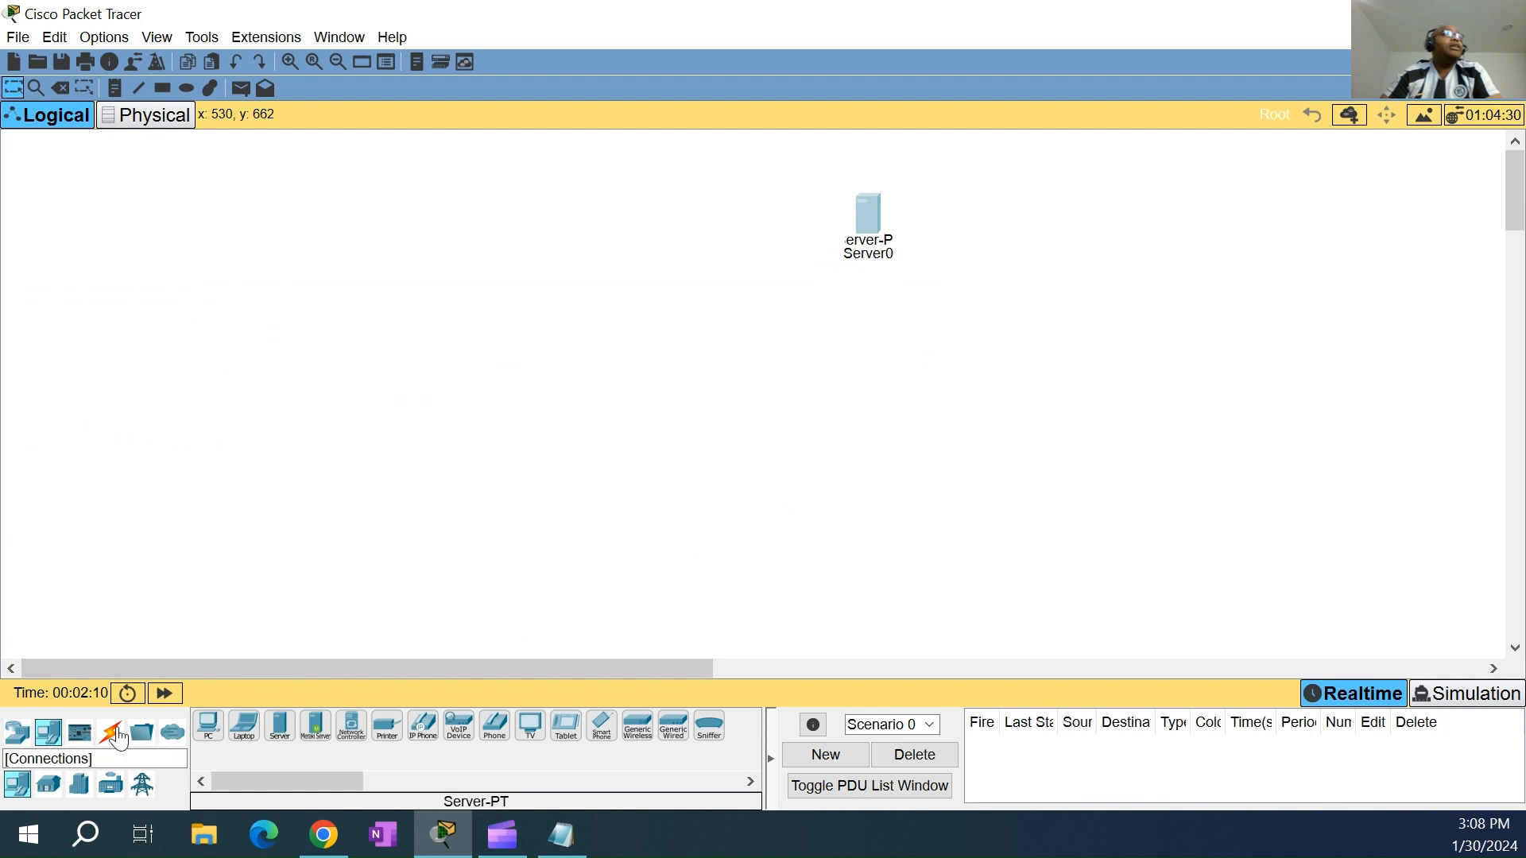
Add a 2960 switch to the workspace, to the left of Server0 at about the same height
{"action": "left_click", "coordinate": [18, 731]}
{"action": "left_click", "coordinate": [48, 785]}
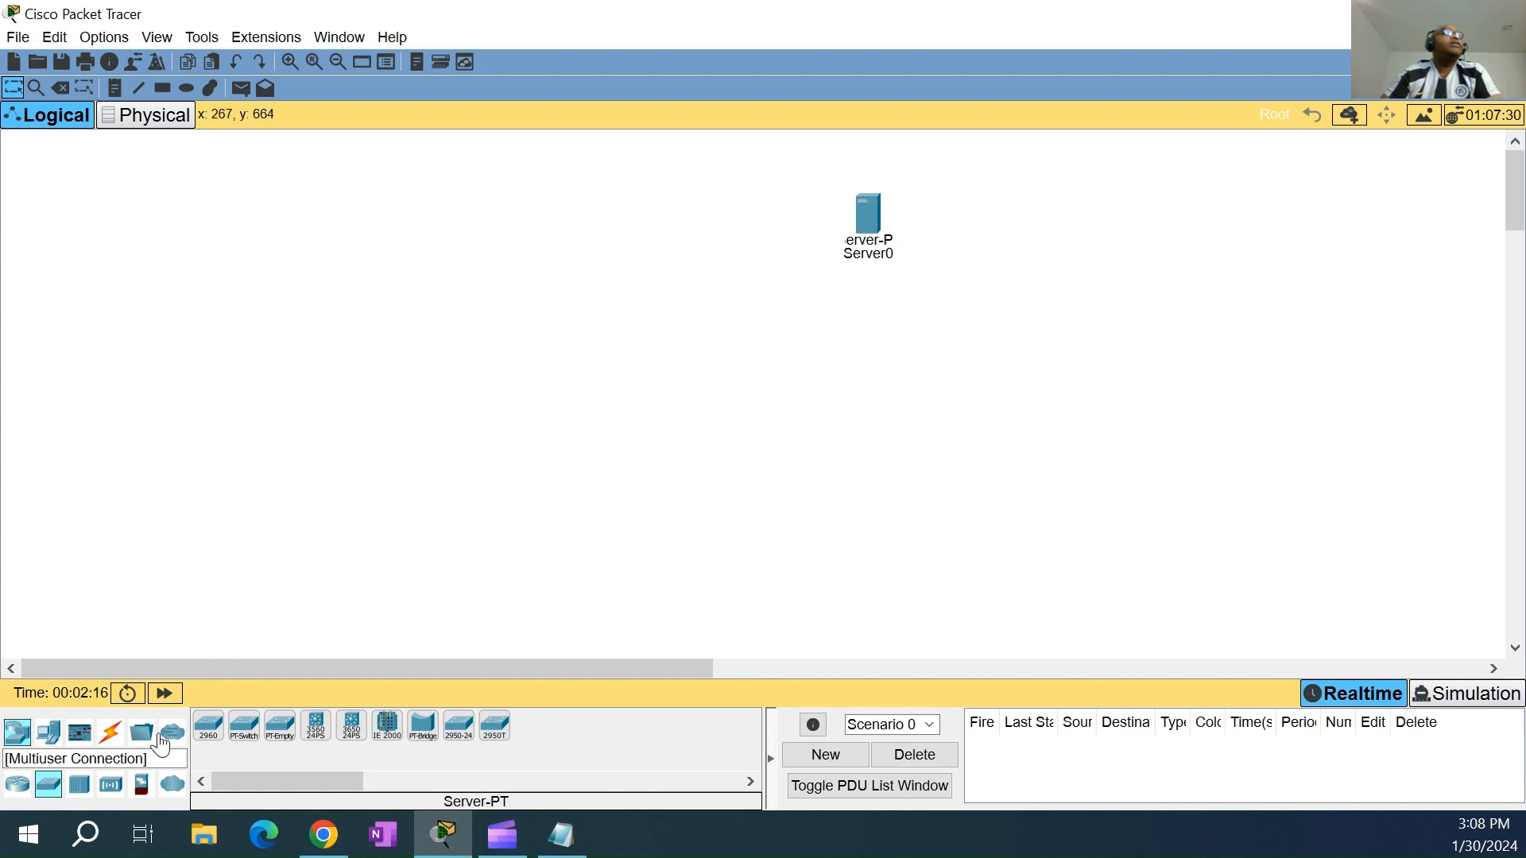
{"action": "left_click", "coordinate": [210, 724]}
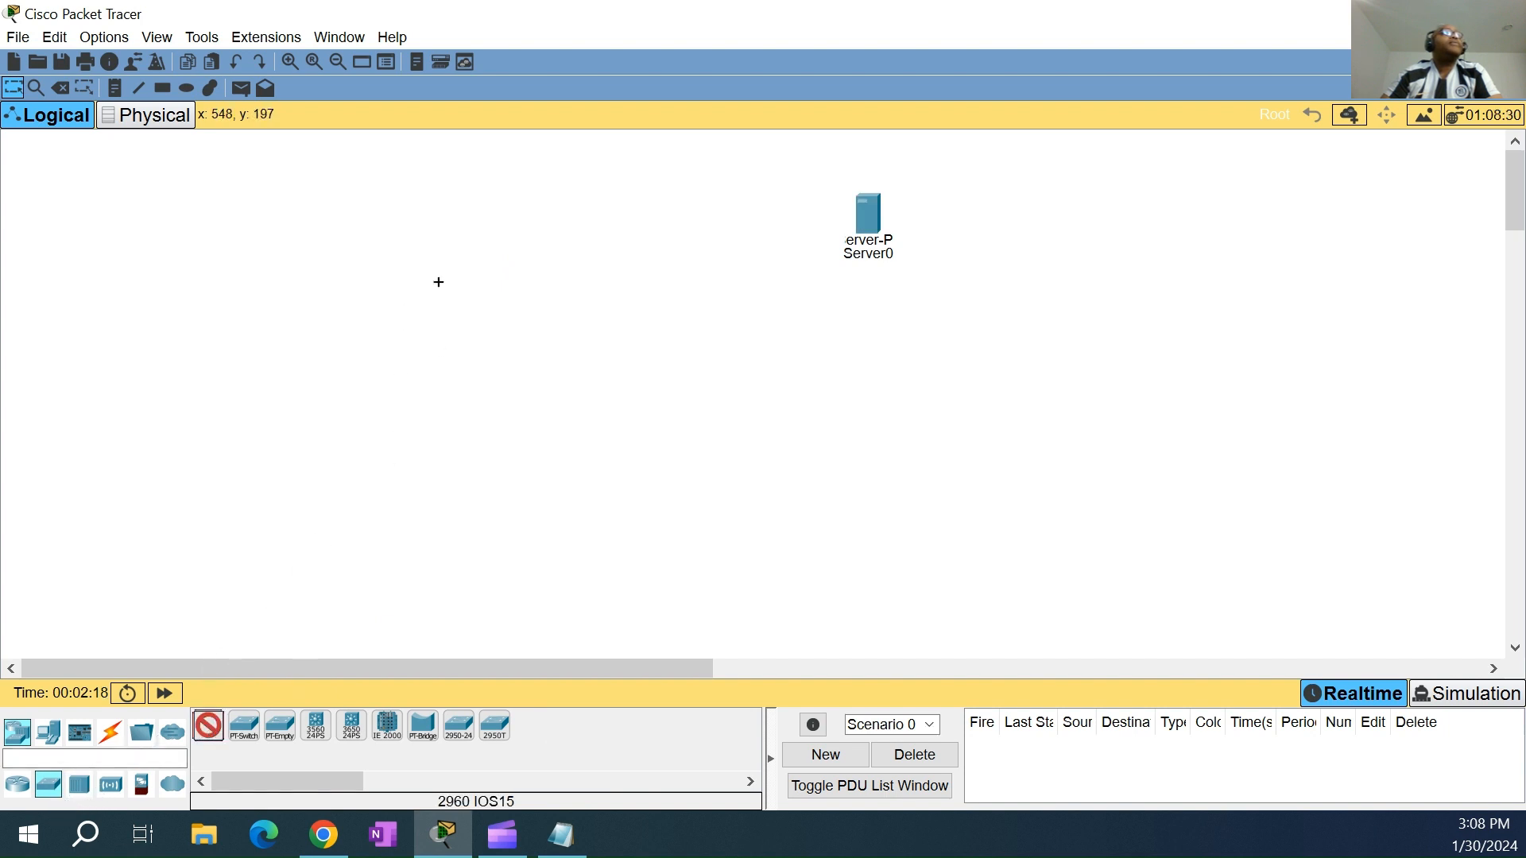
{"action": "left_click", "coordinate": [539, 235]}
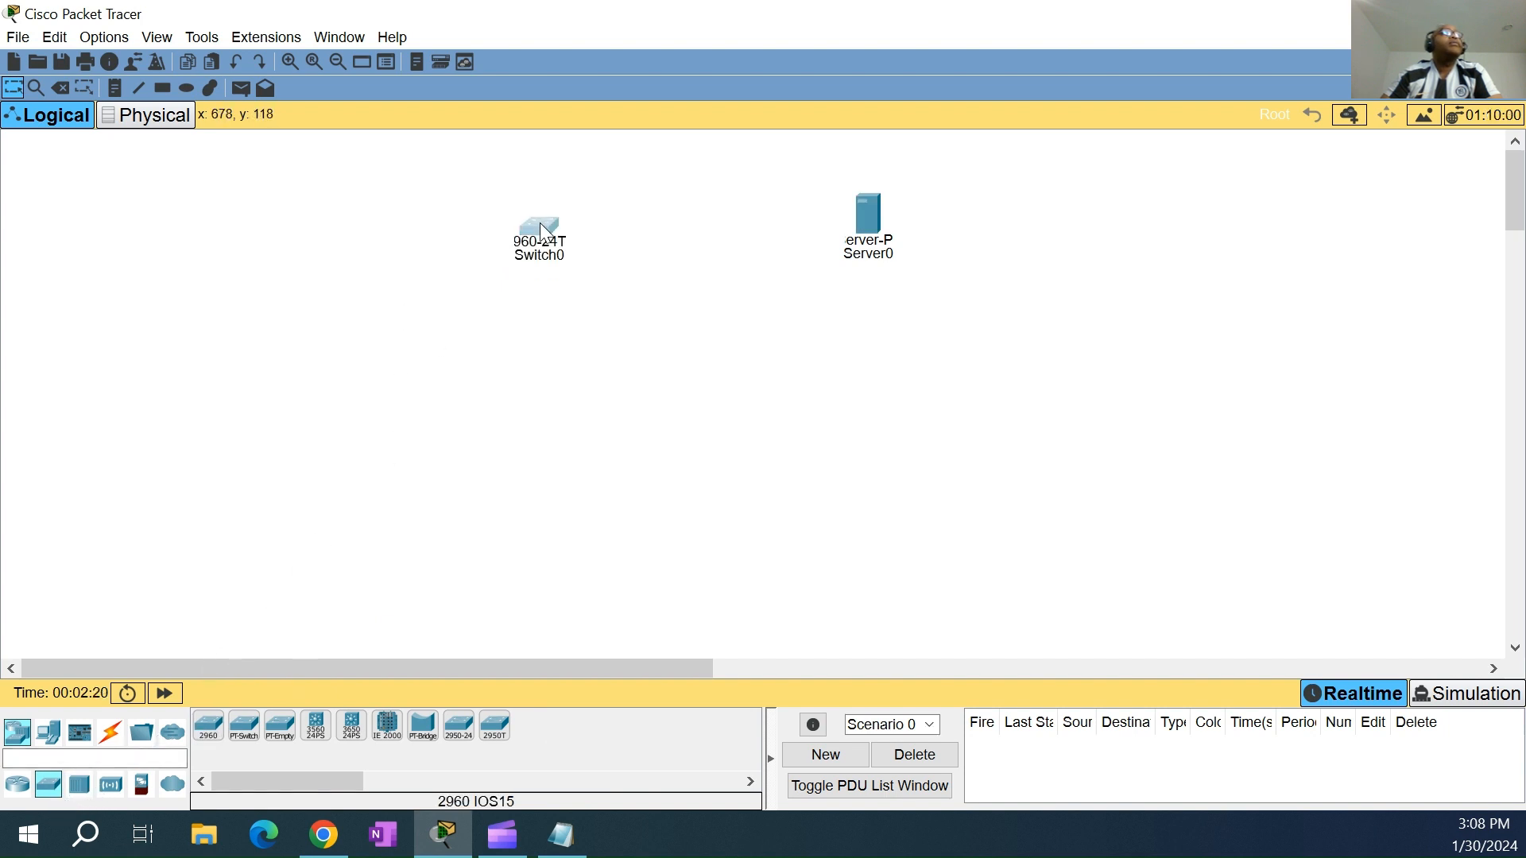
Place two PC-PT end devices side by side below the switch
{"action": "left_click", "coordinate": [18, 735]}
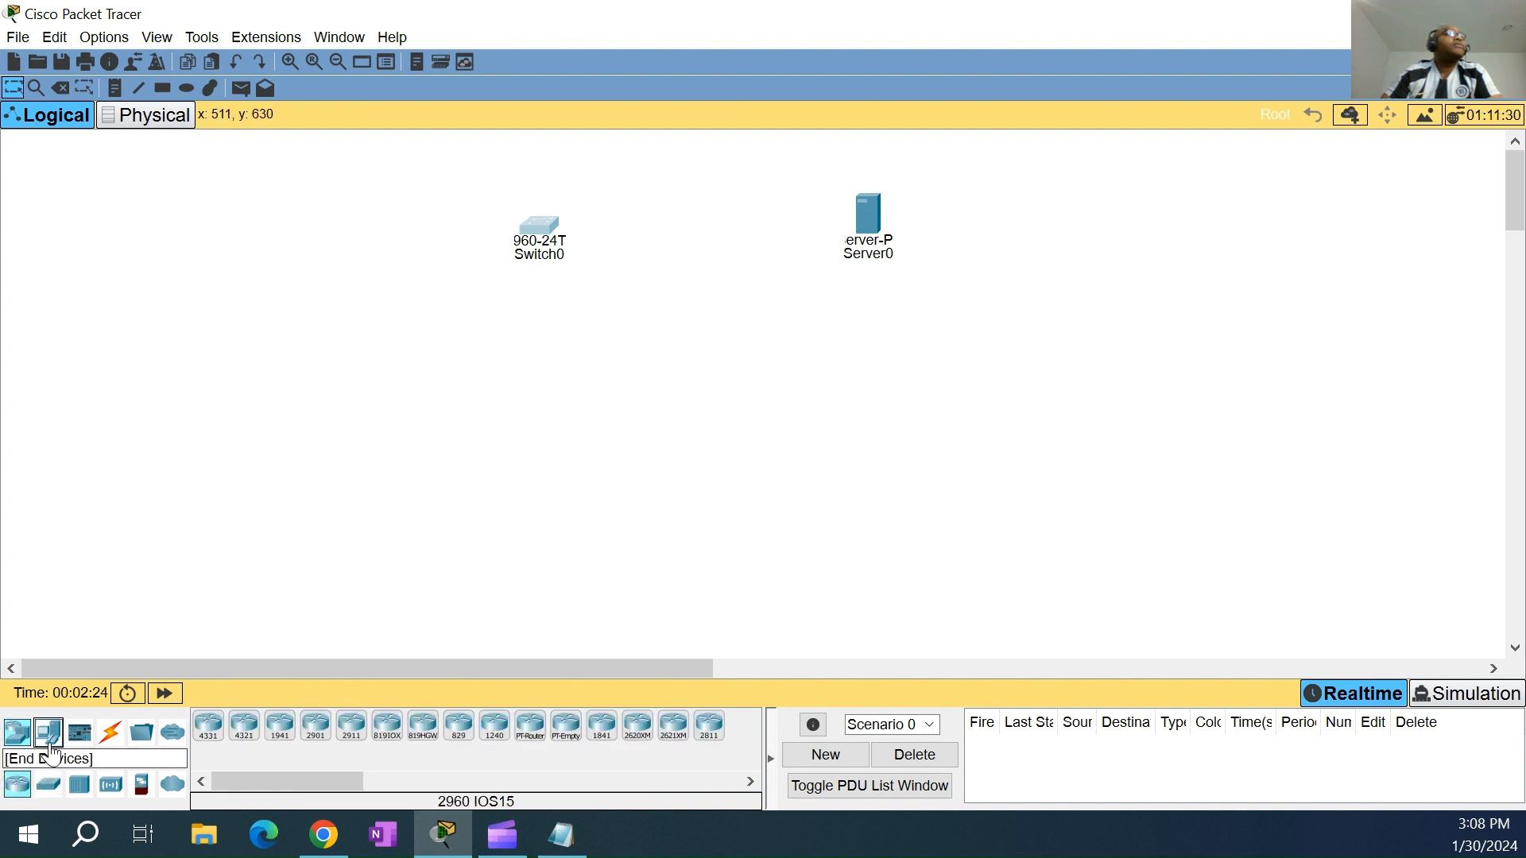
{"action": "left_click", "coordinate": [50, 741]}
{"action": "left_click", "coordinate": [209, 725]}
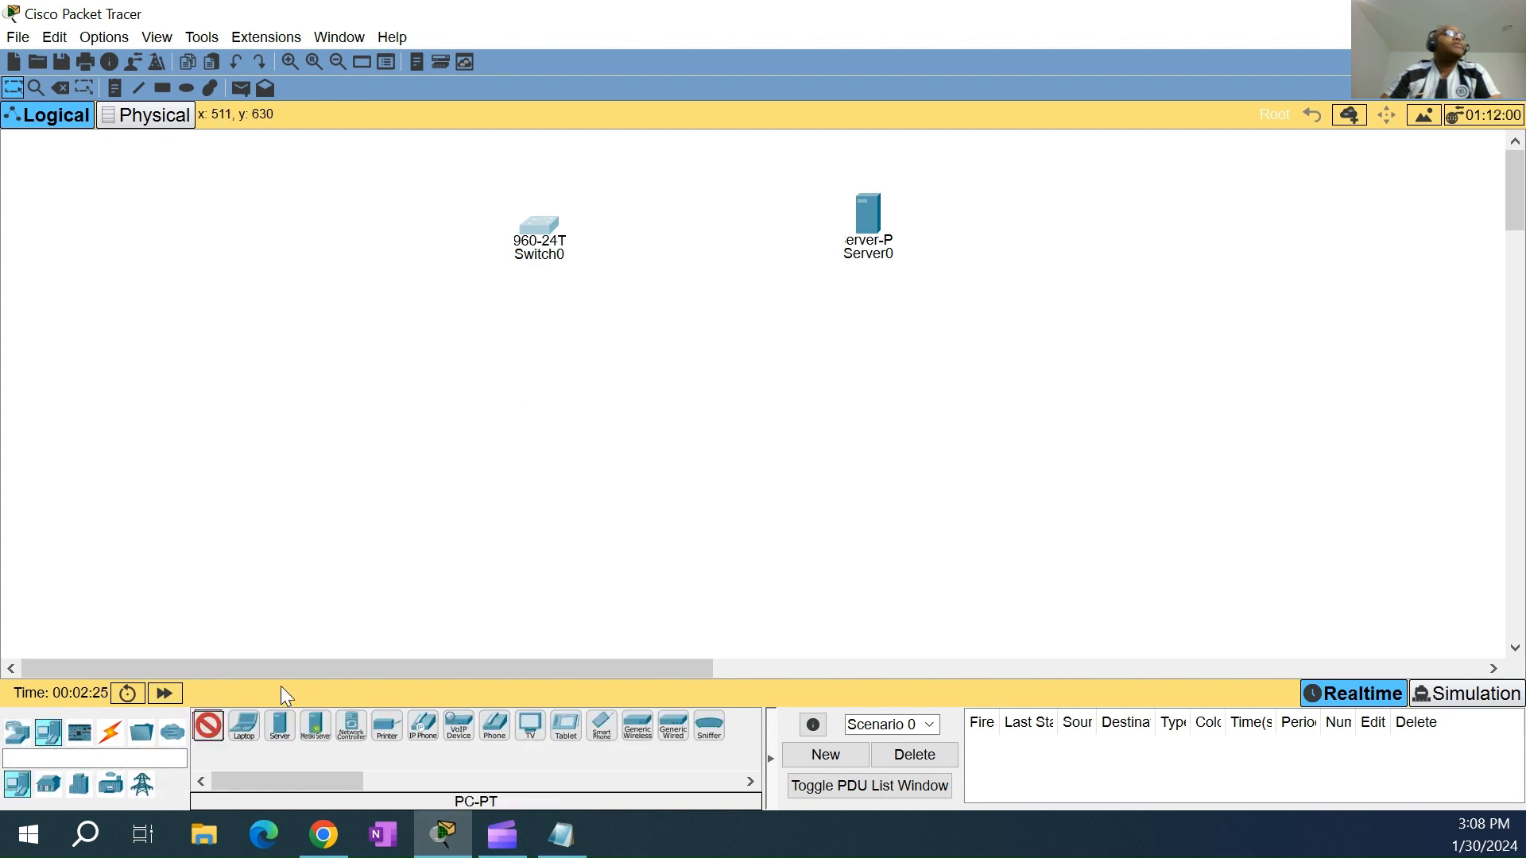
{"action": "left_click", "coordinate": [461, 403]}
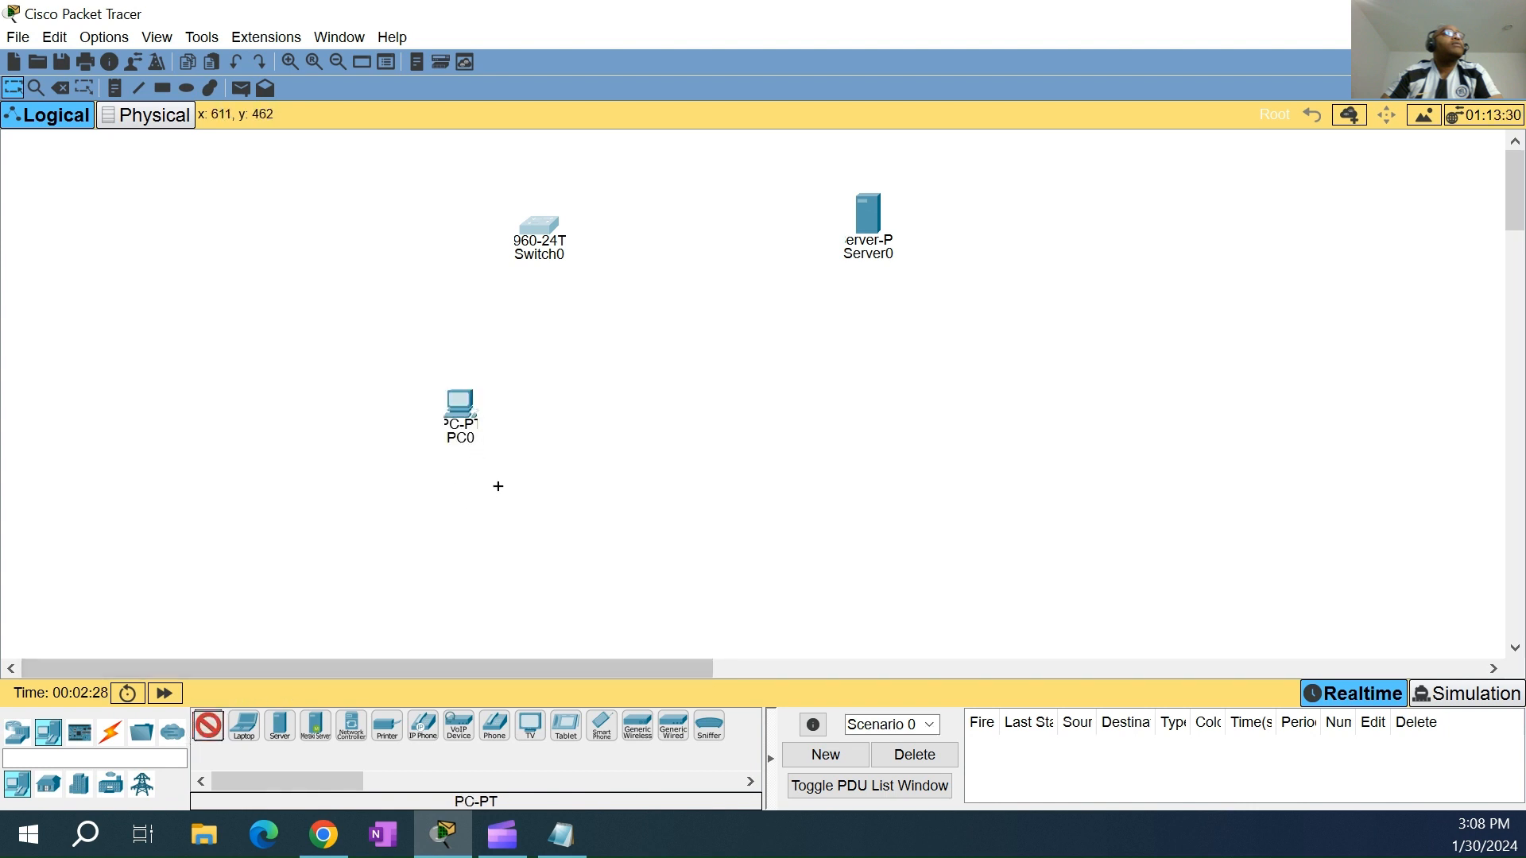
{"action": "left_click", "coordinate": [607, 406]}
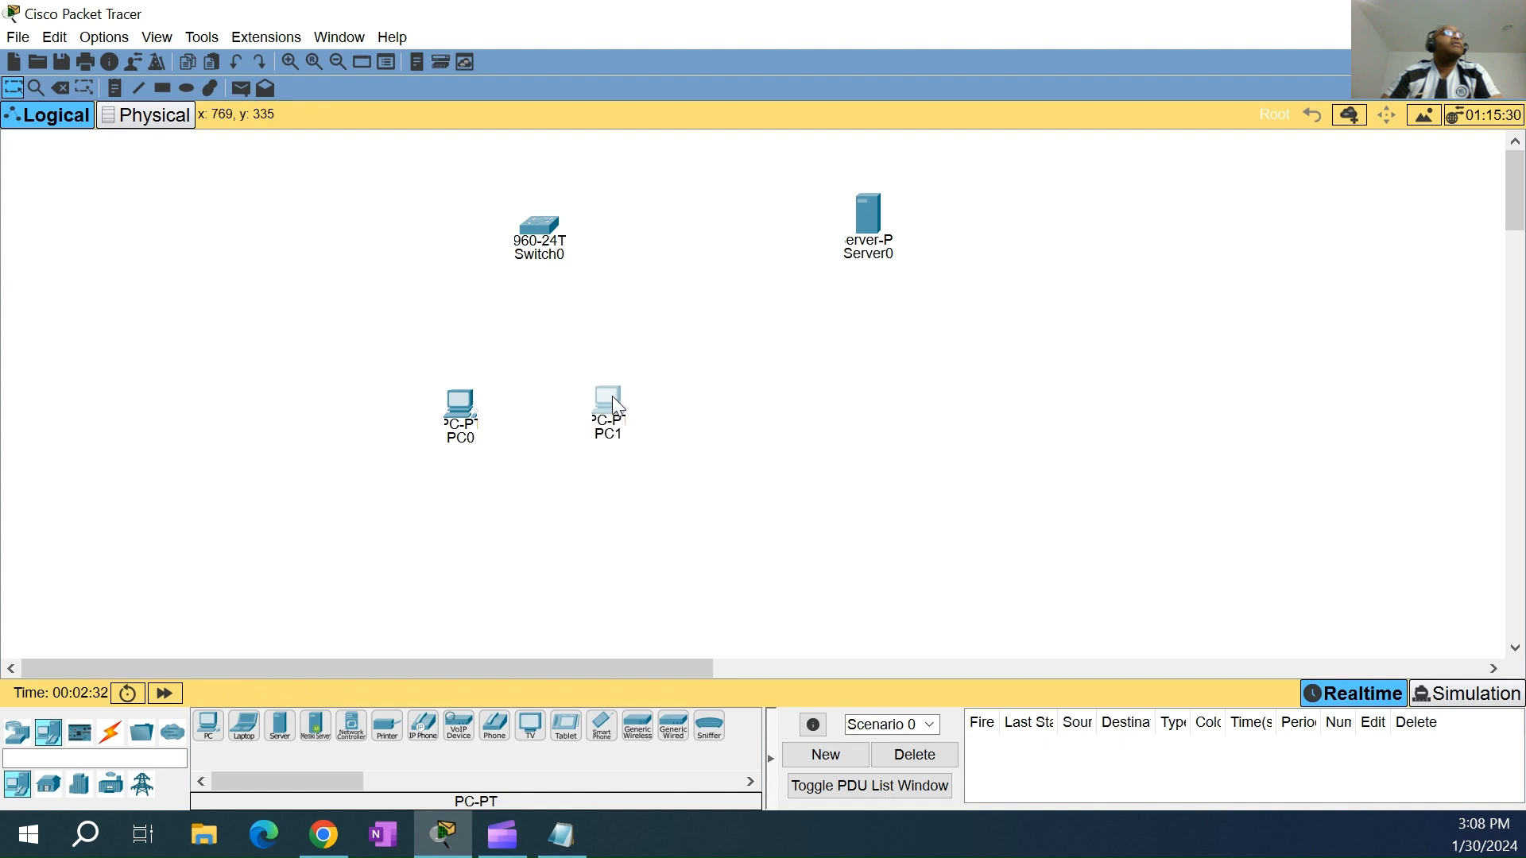
Connect Server0's FastEthernet0 to Switch0's FastEthernet0/1 with a copper straight-through cable and shift the server slightly to level the link
{"action": "left_click", "coordinate": [112, 735]}
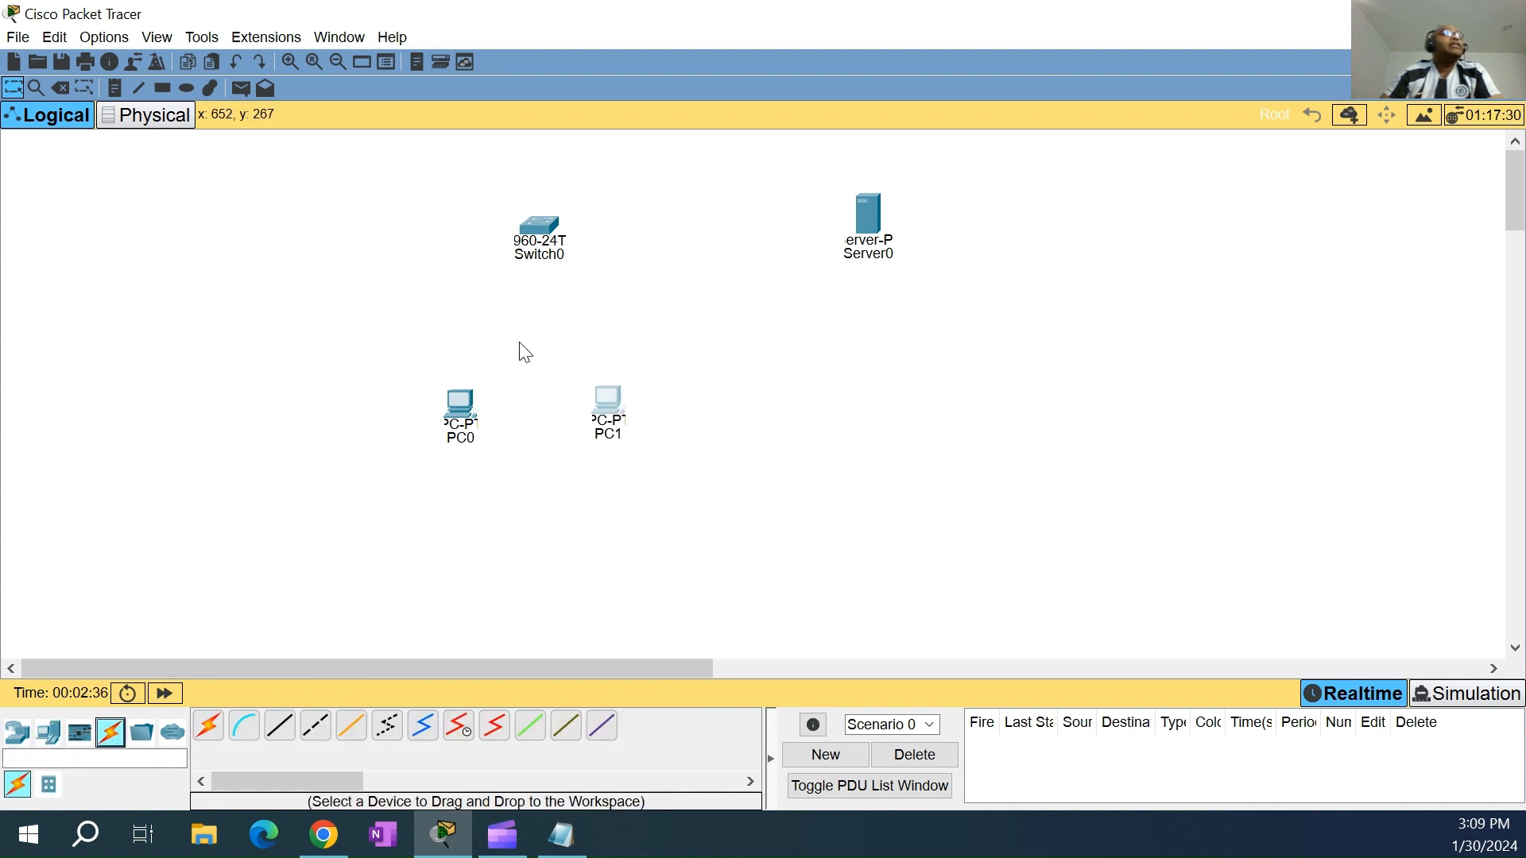
{"action": "left_click", "coordinate": [280, 727]}
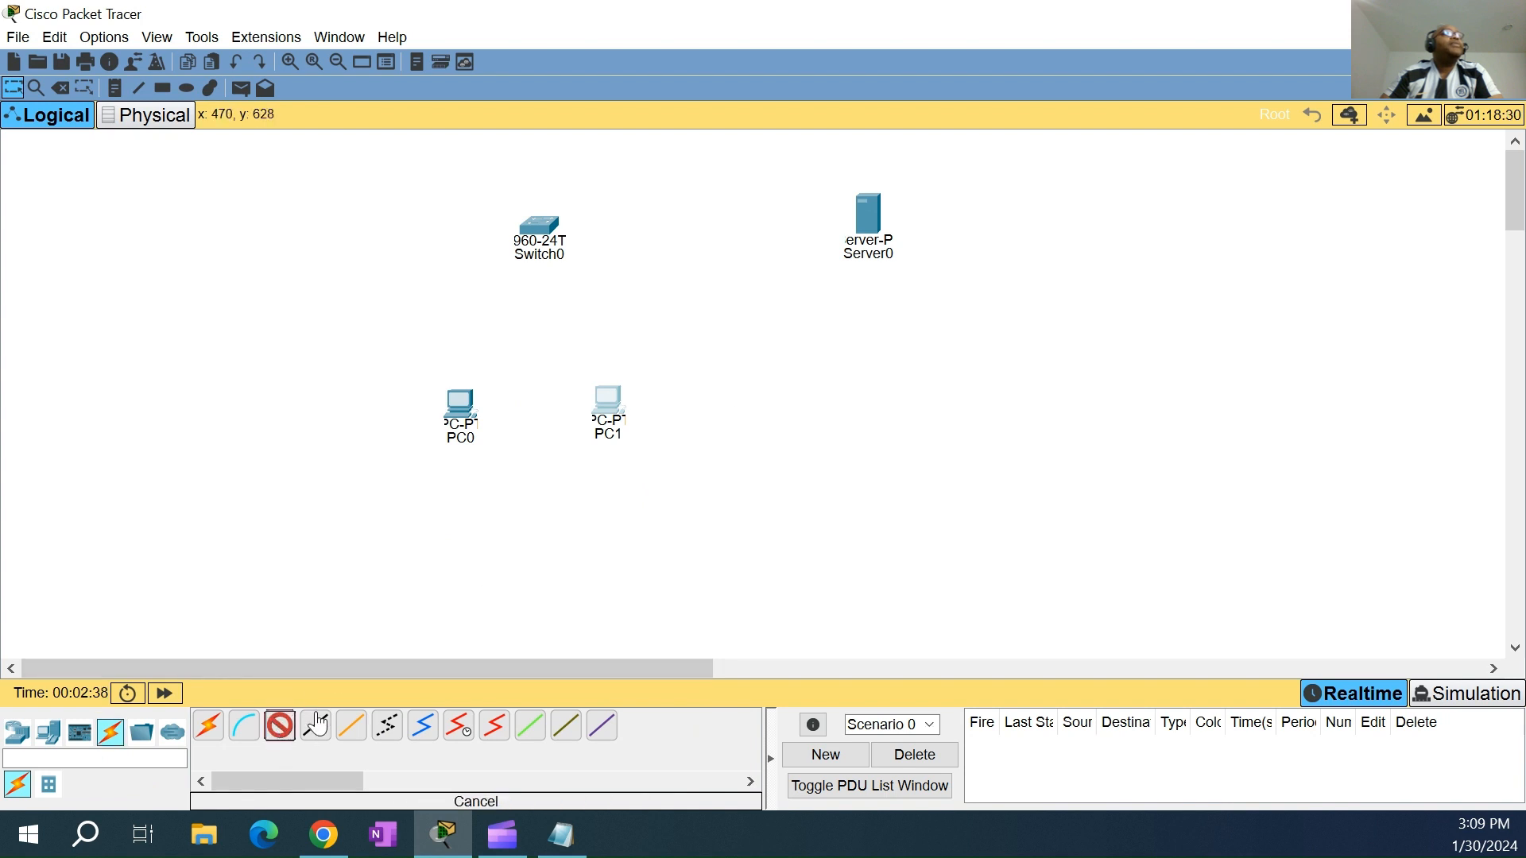
{"action": "left_click", "coordinate": [864, 211]}
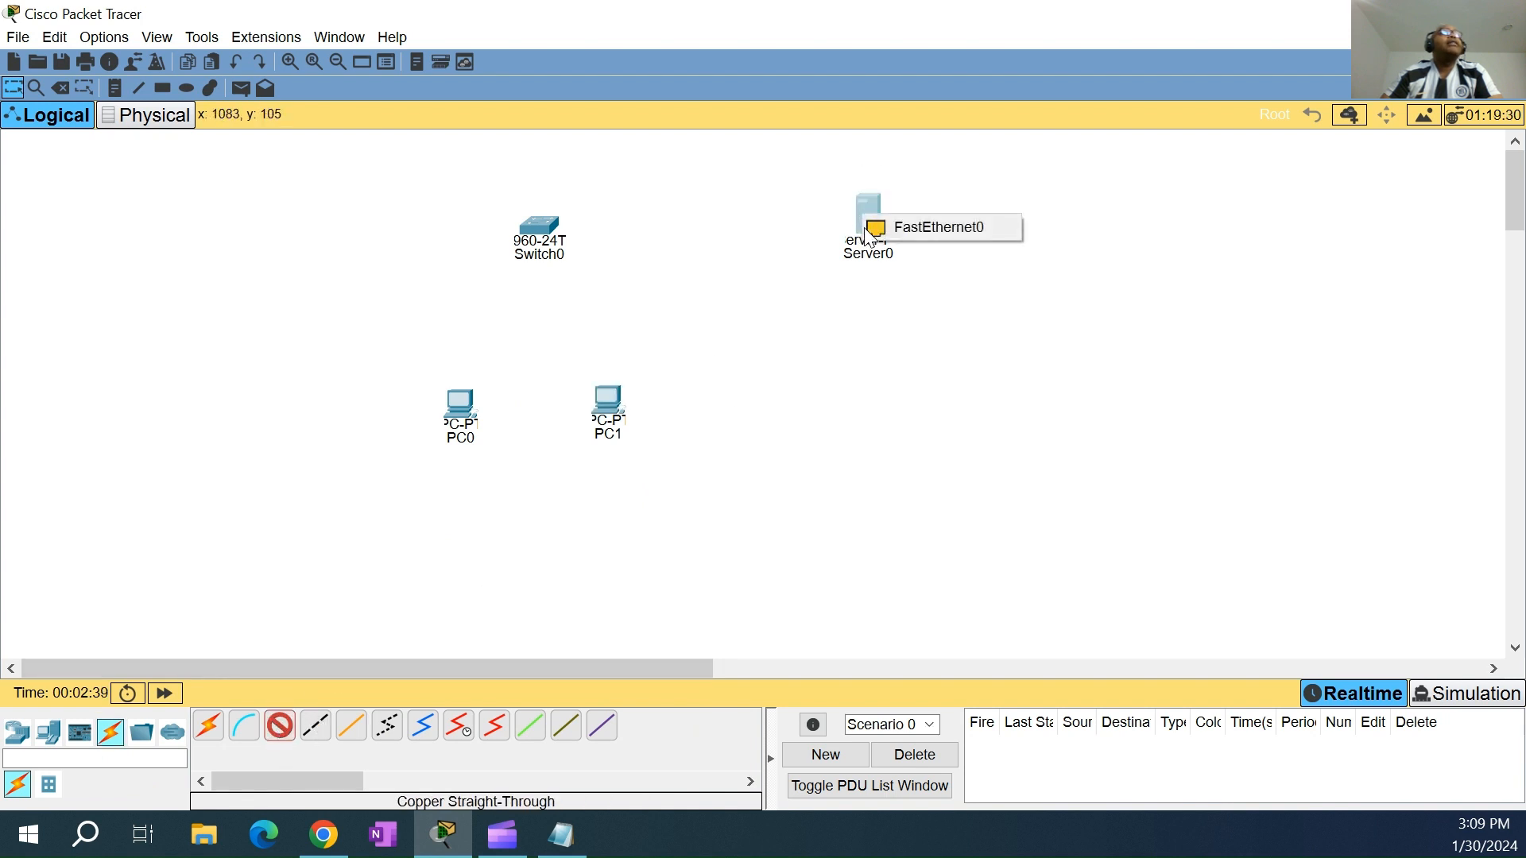
{"action": "left_click", "coordinate": [898, 228]}
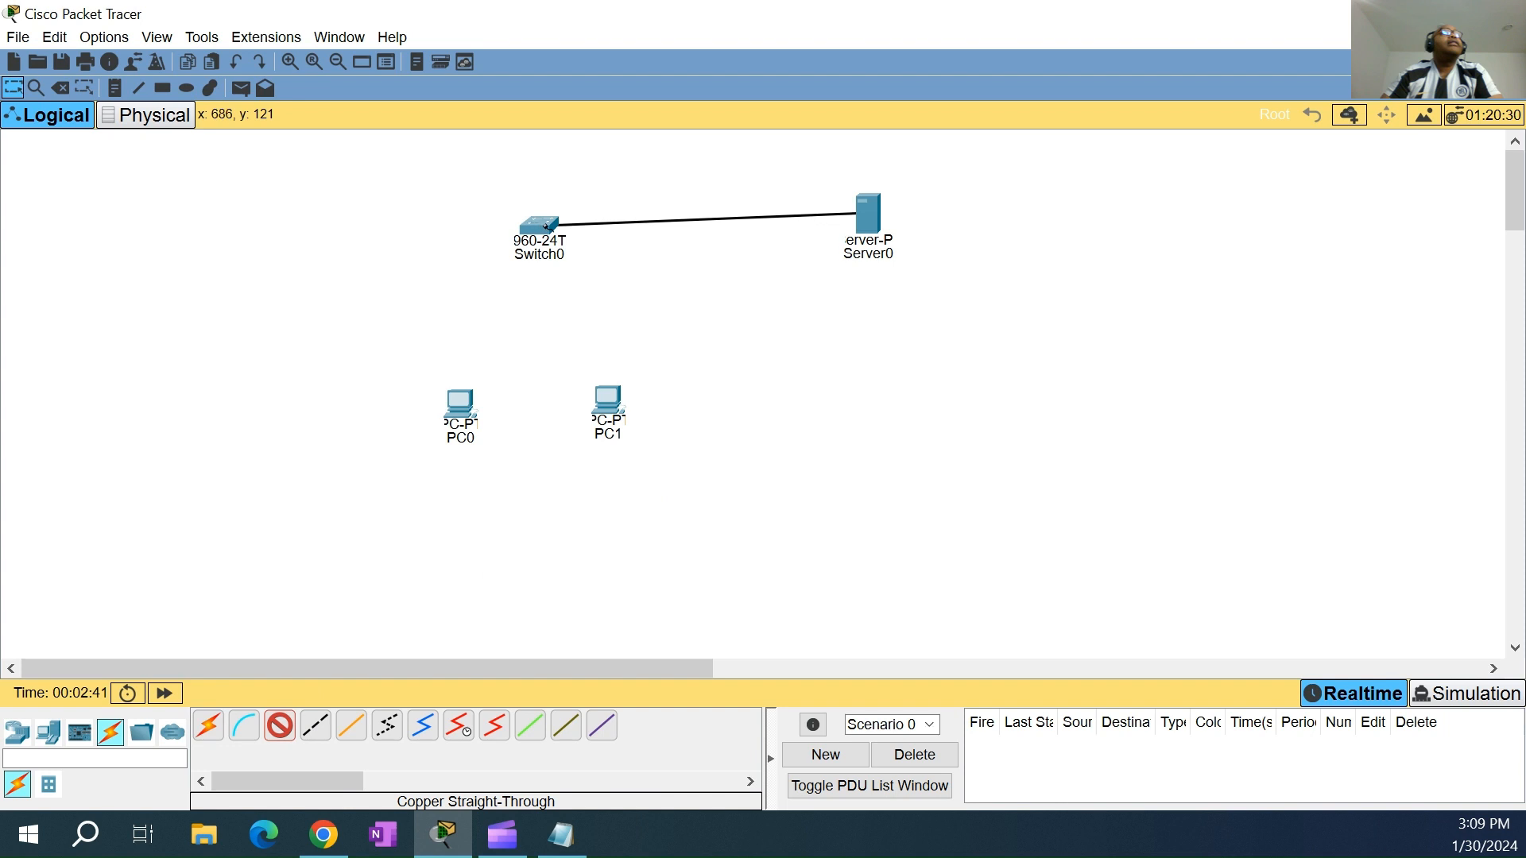
{"action": "left_click", "coordinate": [549, 227]}
{"action": "left_click", "coordinate": [566, 259]}
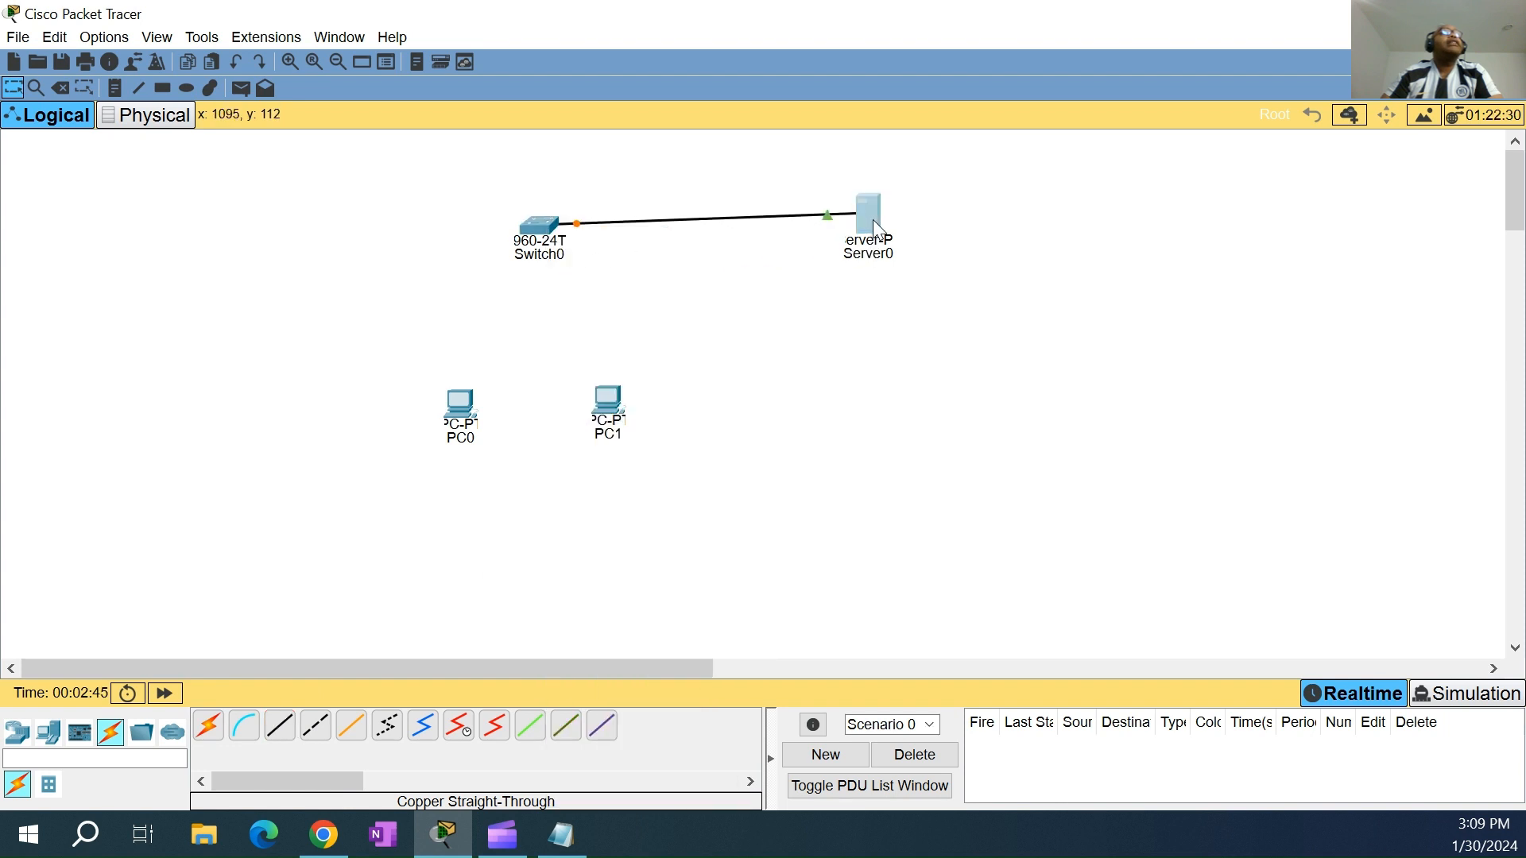
{"action": "left_click_drag", "start_coordinate": [873, 219], "coordinate": [882, 224]}
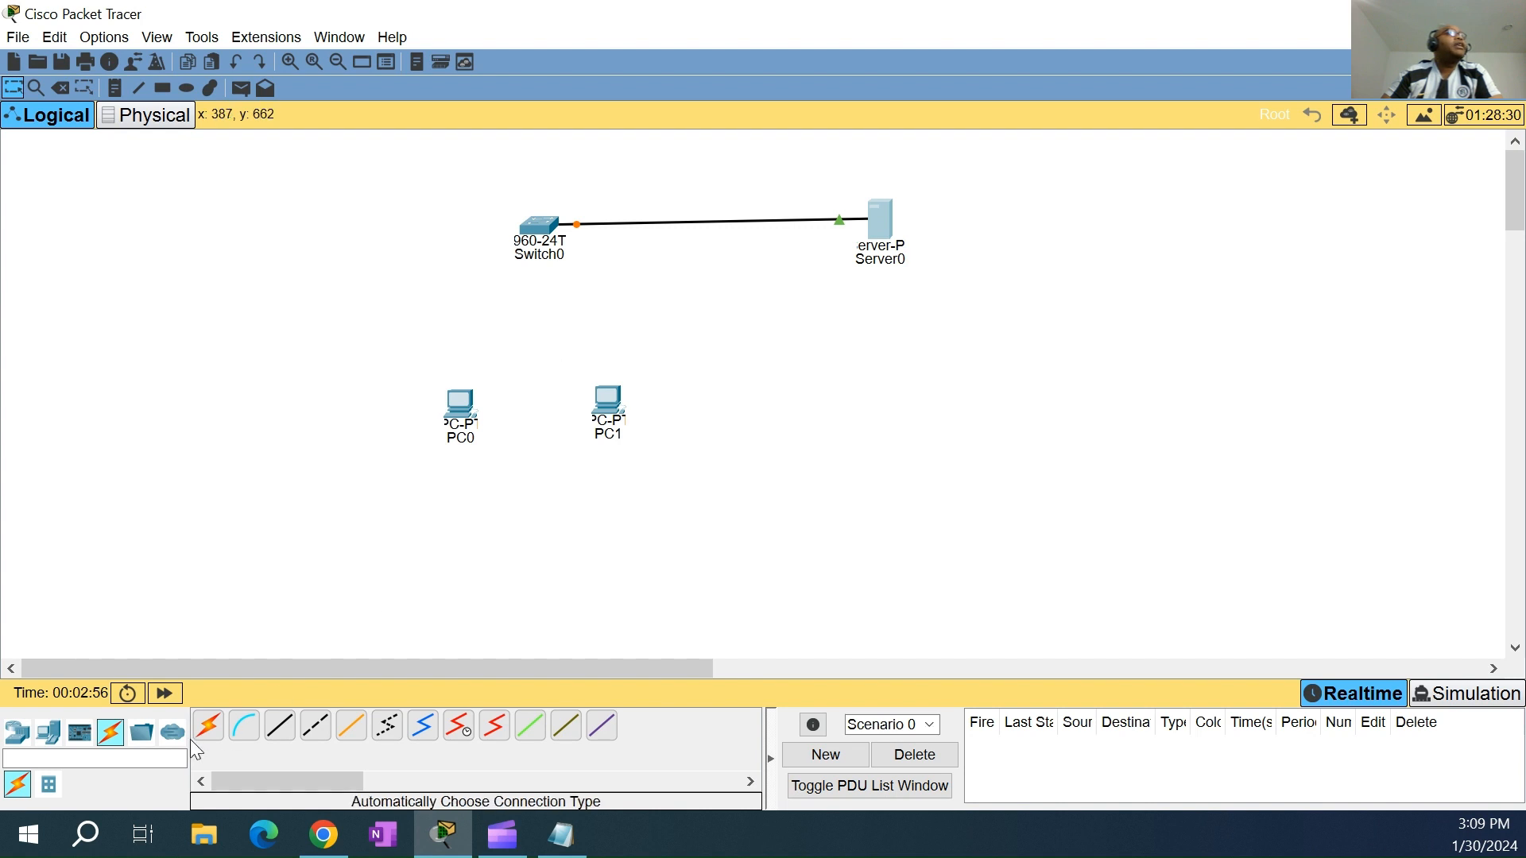
Link Switch0's FastEthernet0/2 to PC0's FastEthernet0 with a copper straight-through cable
{"action": "left_click", "coordinate": [279, 726]}
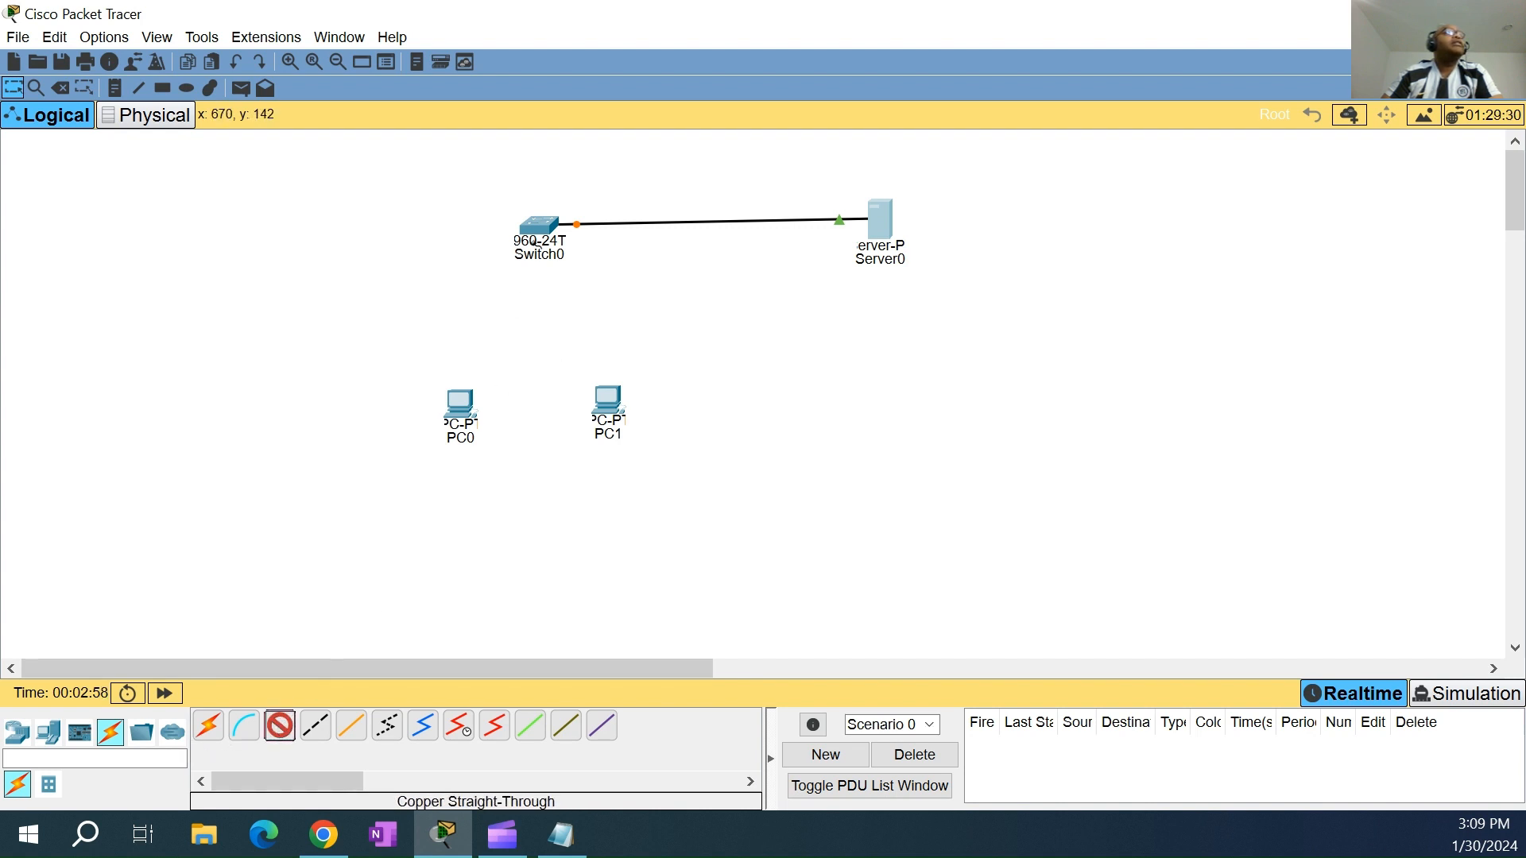
{"action": "left_click", "coordinate": [539, 227]}
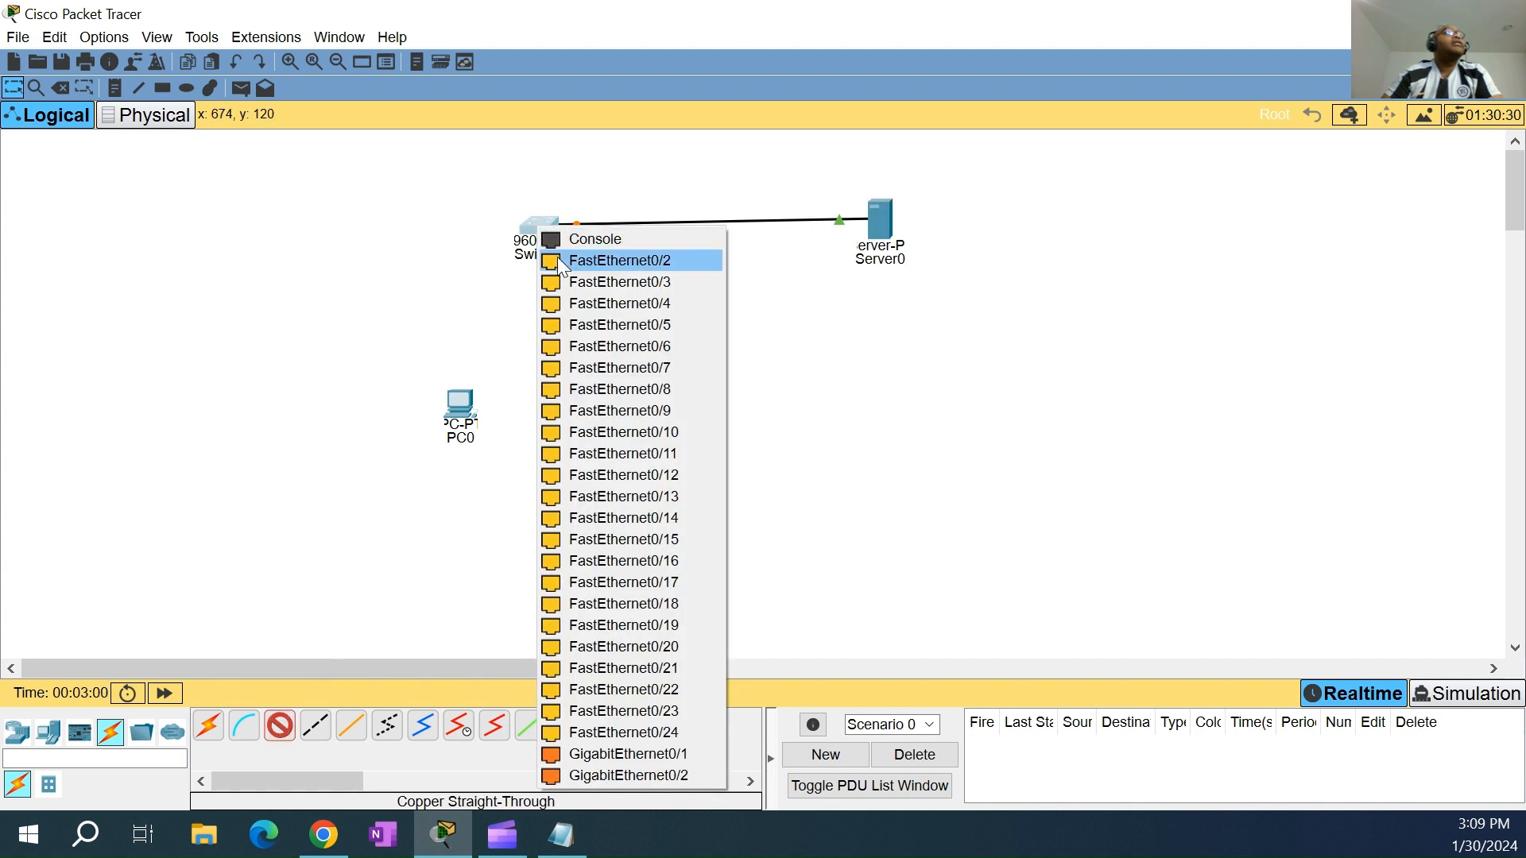
{"action": "left_click", "coordinate": [556, 260]}
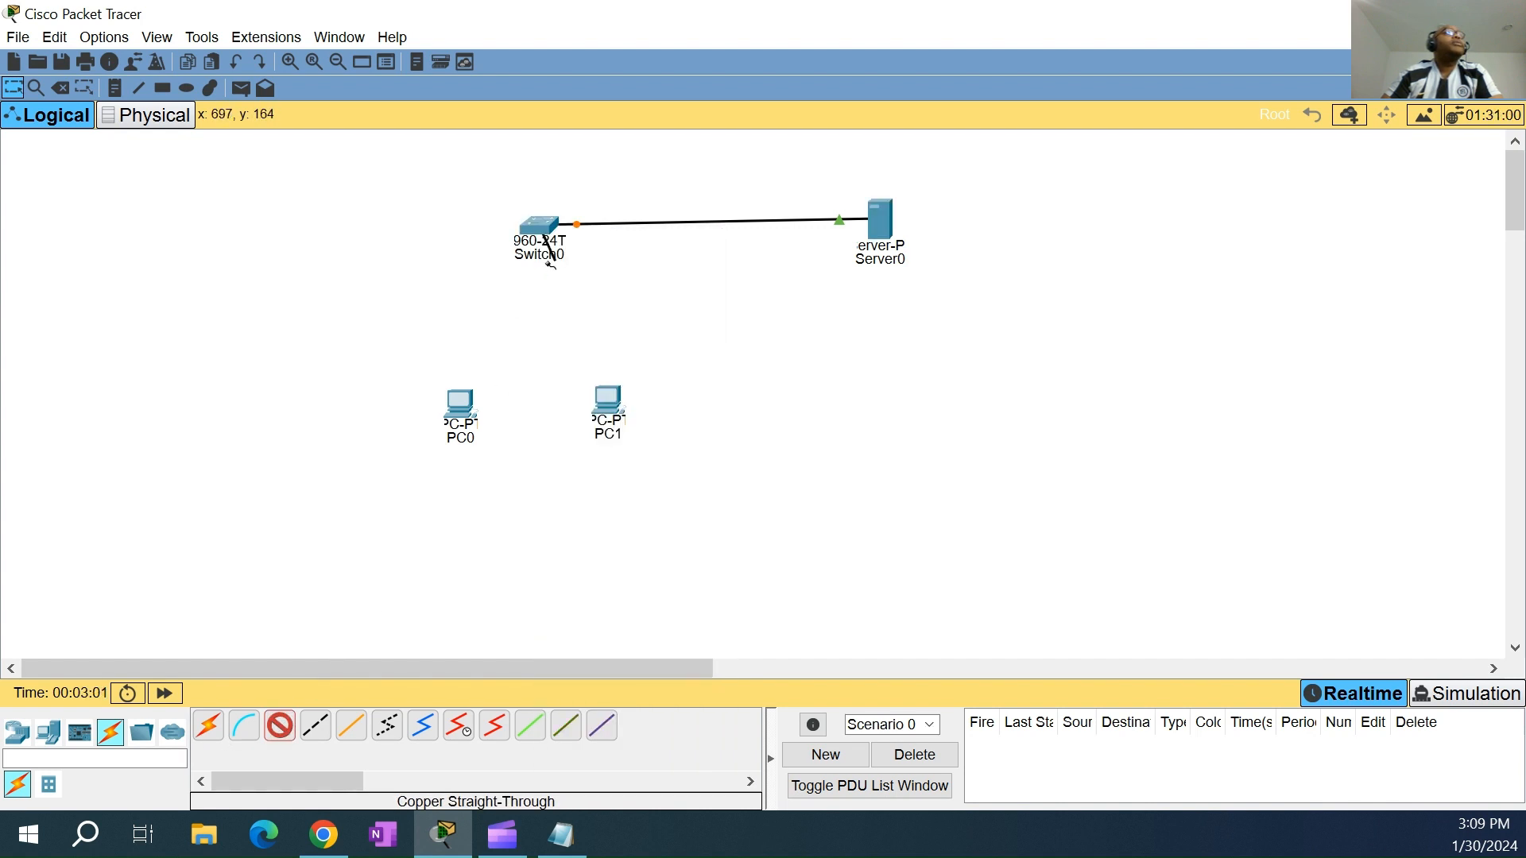
{"action": "left_click", "coordinate": [467, 396]}
{"action": "left_click", "coordinate": [509, 469]}
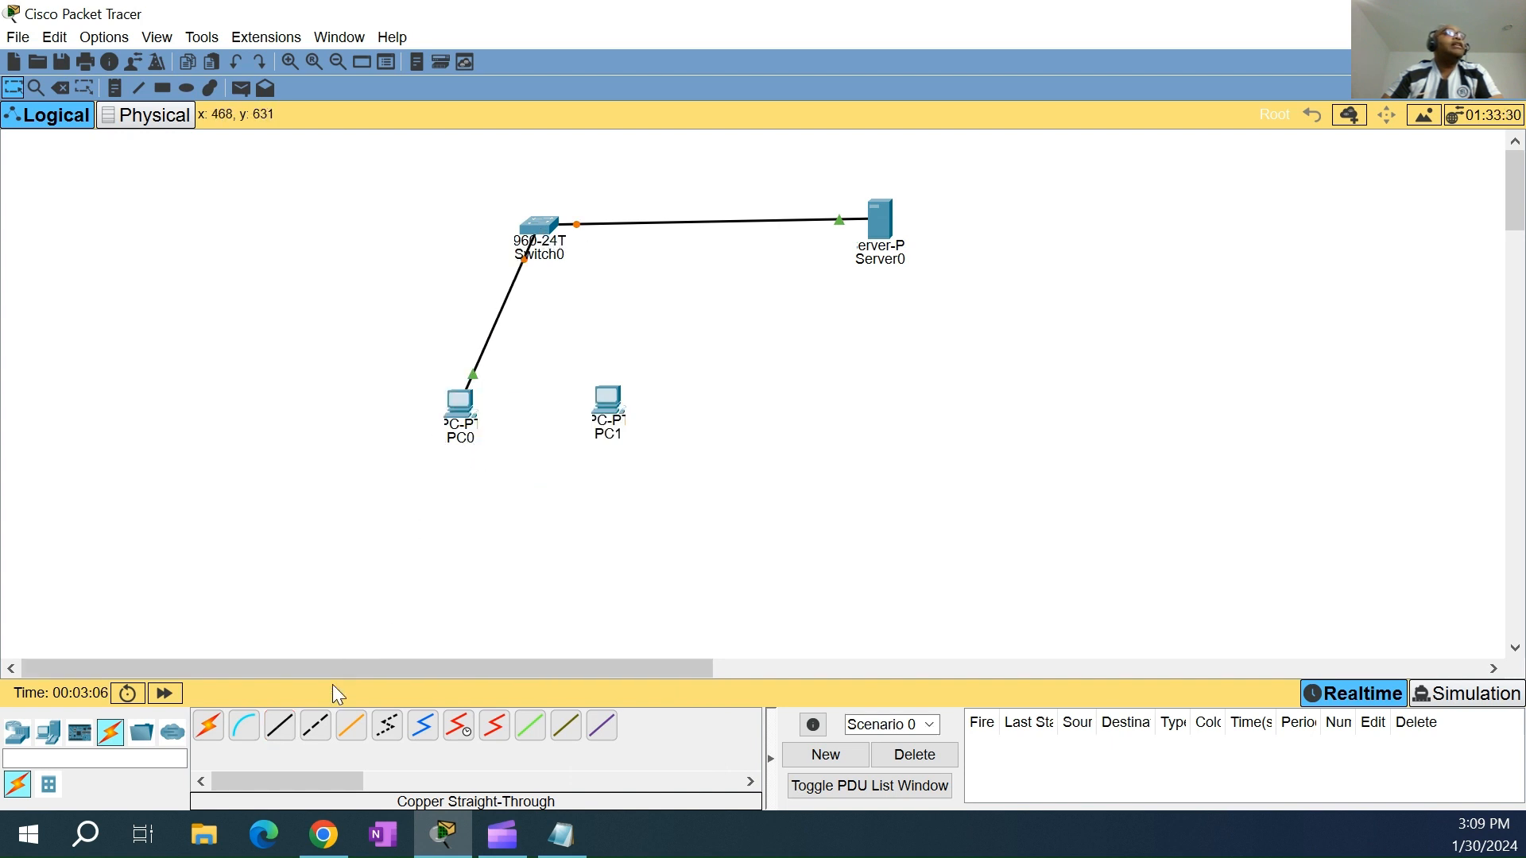
Link Switch0's FastEthernet0/3 to PC1's FastEthernet0 with a copper straight-through cable
{"action": "left_click", "coordinate": [279, 725]}
{"action": "left_click", "coordinate": [541, 231]}
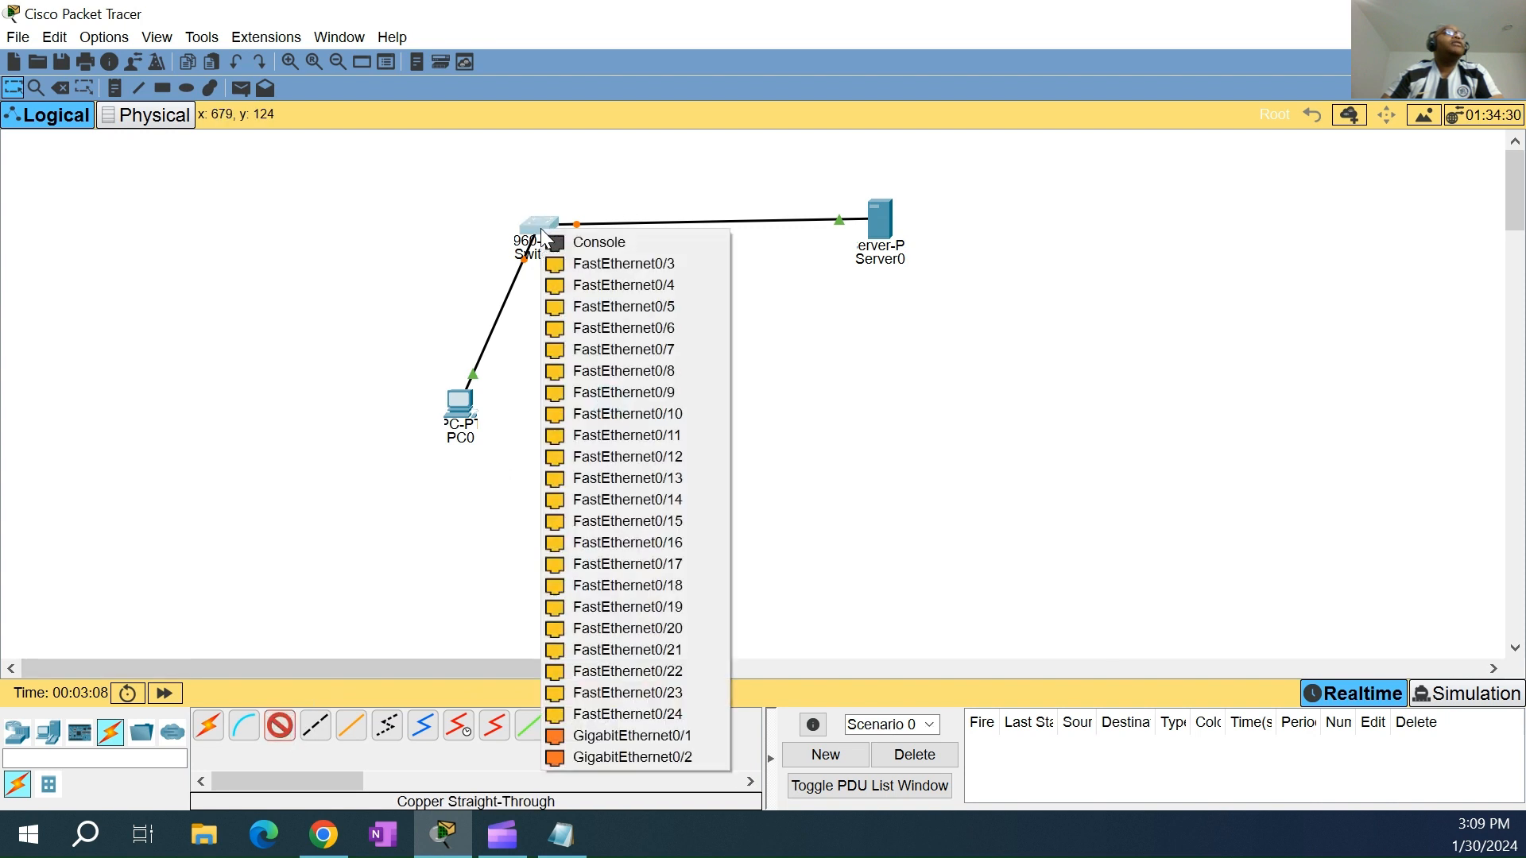
{"action": "left_click", "coordinate": [604, 263]}
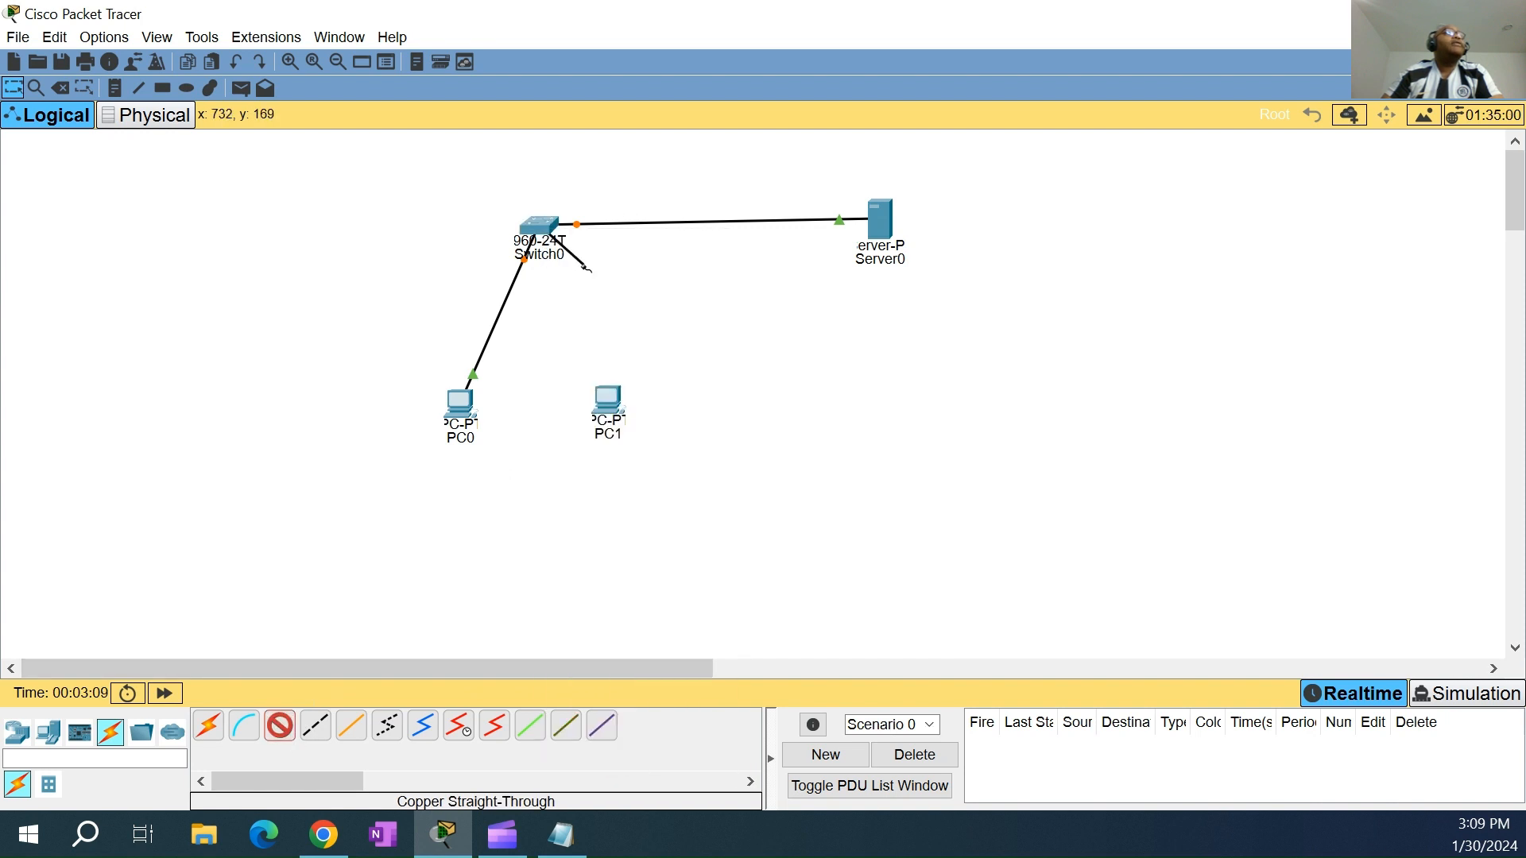
{"action": "left_click", "coordinate": [607, 399]}
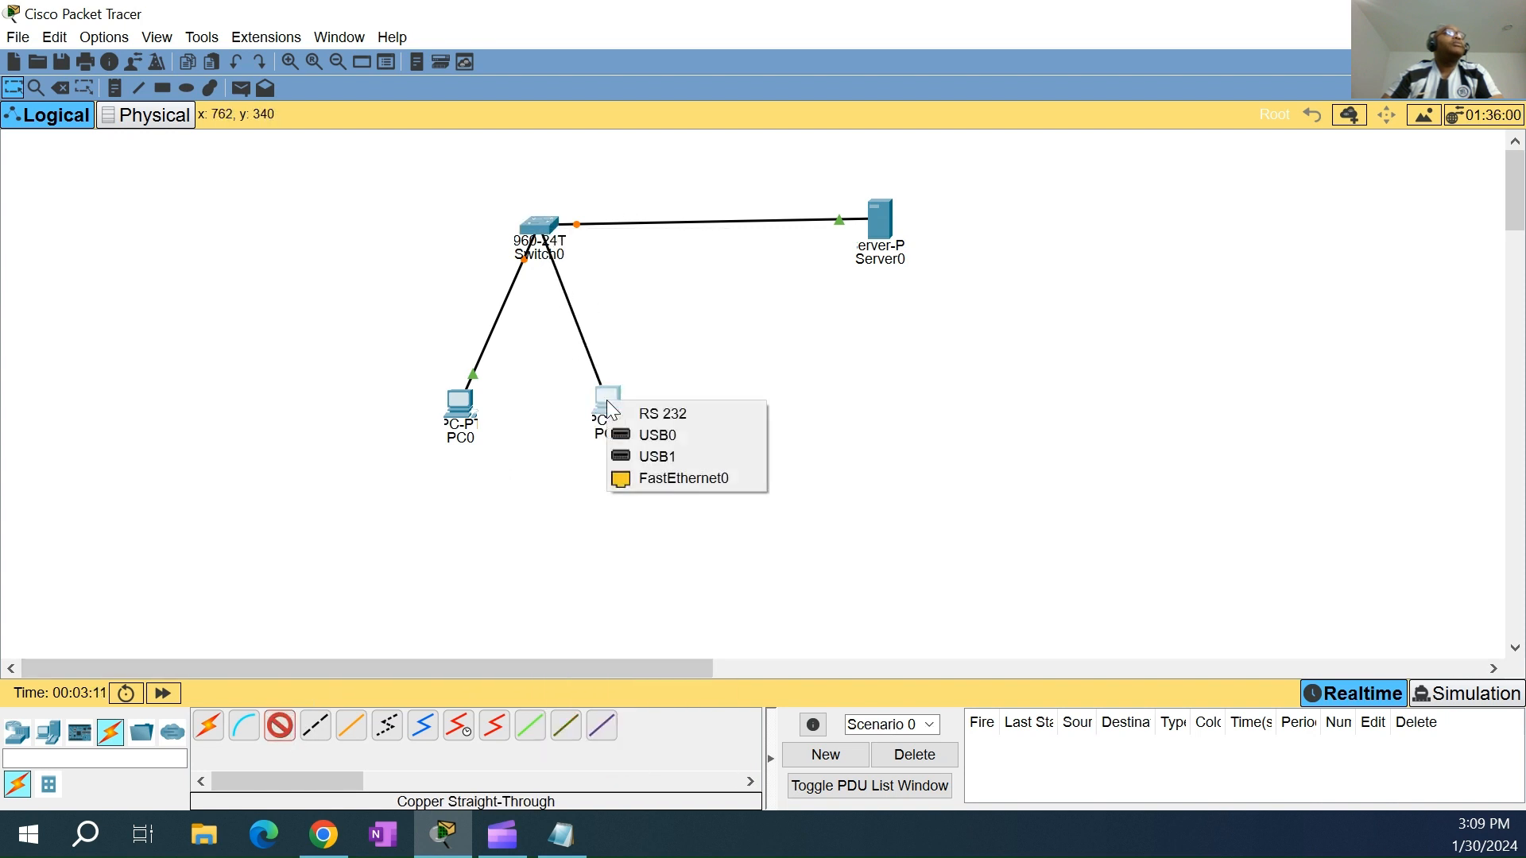
{"action": "left_click", "coordinate": [672, 479]}
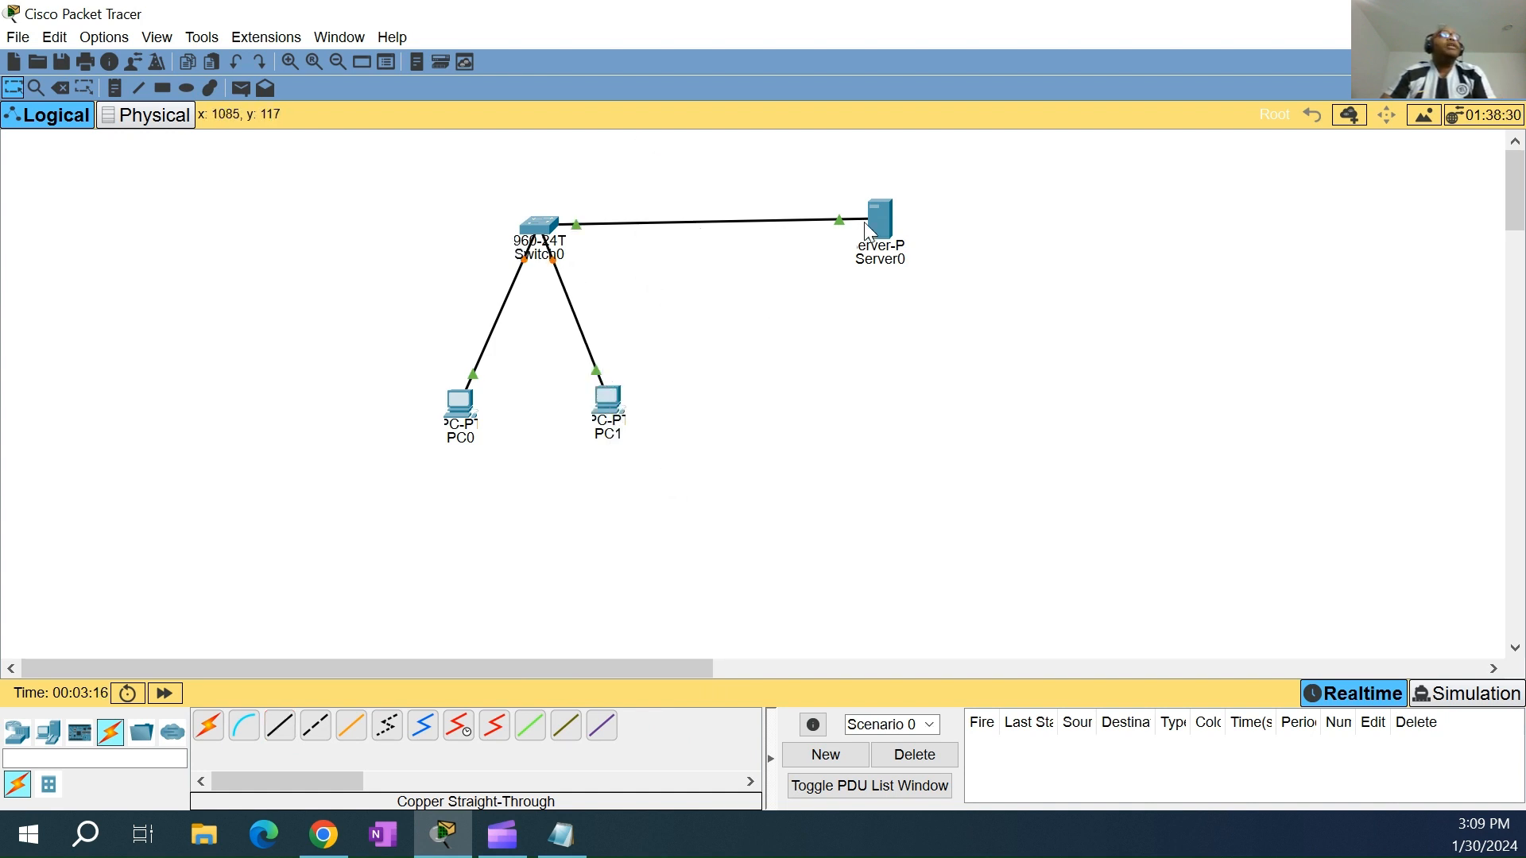
Give Server0 the static IPv4 address 192.168.0.1 with subnet mask 255.255.255.0, bringing up the Notepad IP class notes for reference
{"action": "left_click_drag", "start_coordinate": [870, 220], "coordinate": [873, 223]}
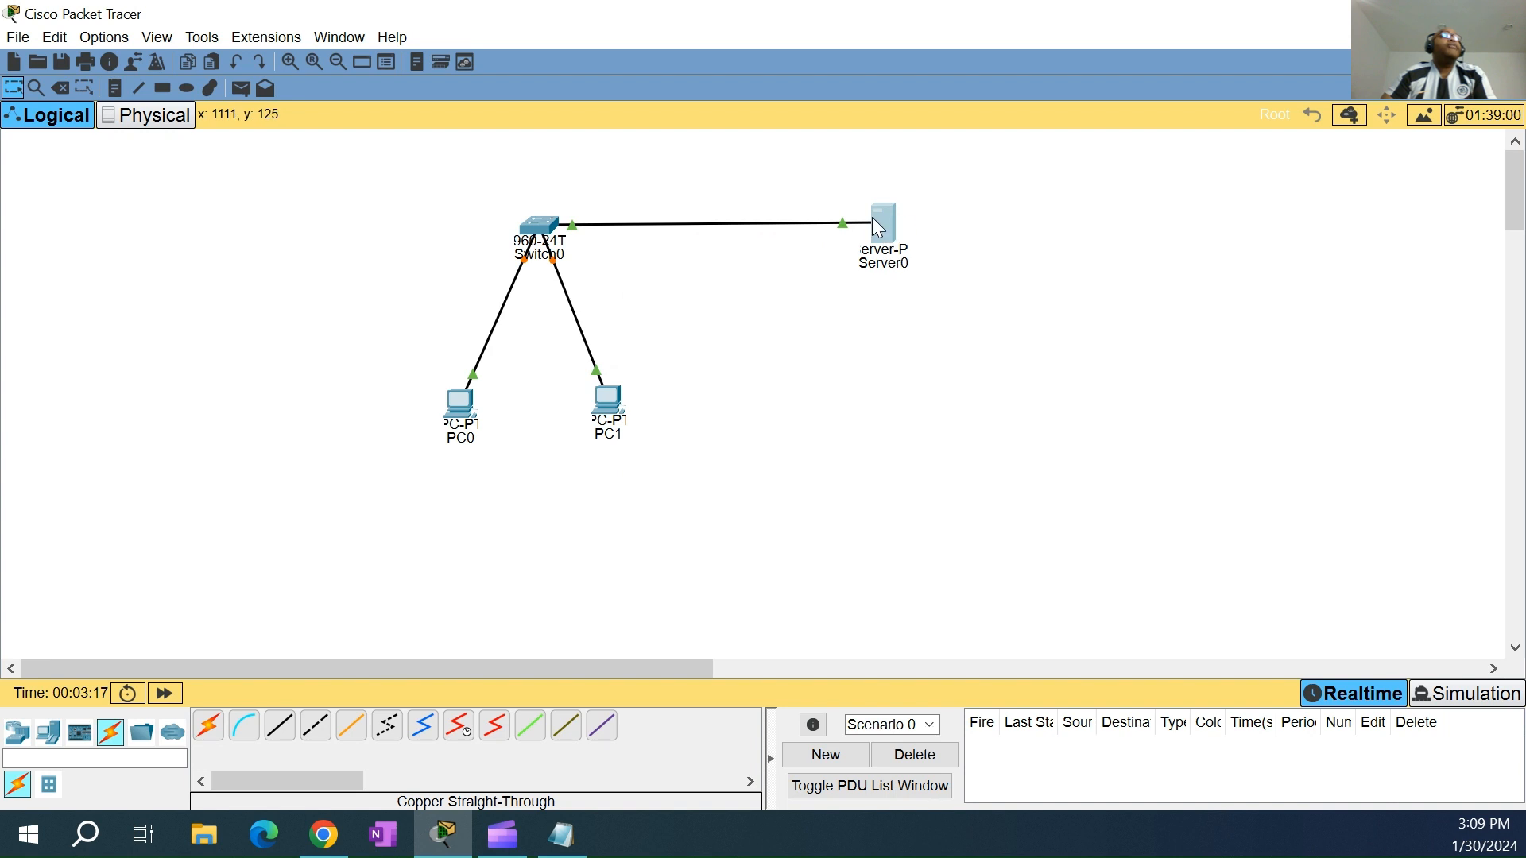
{"action": "left_click", "coordinate": [877, 228]}
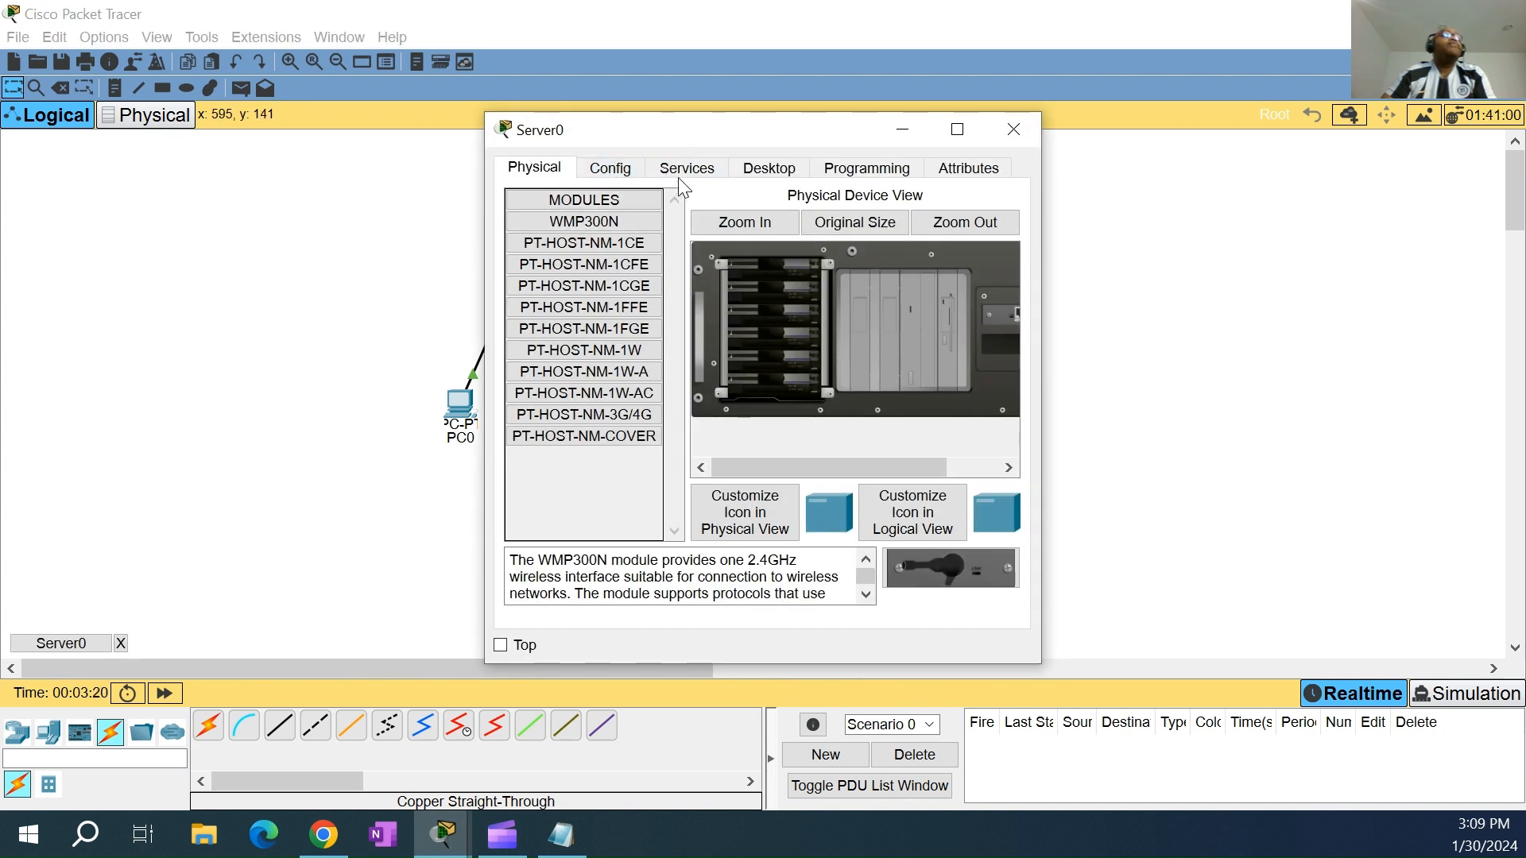
{"action": "left_click", "coordinate": [744, 168]}
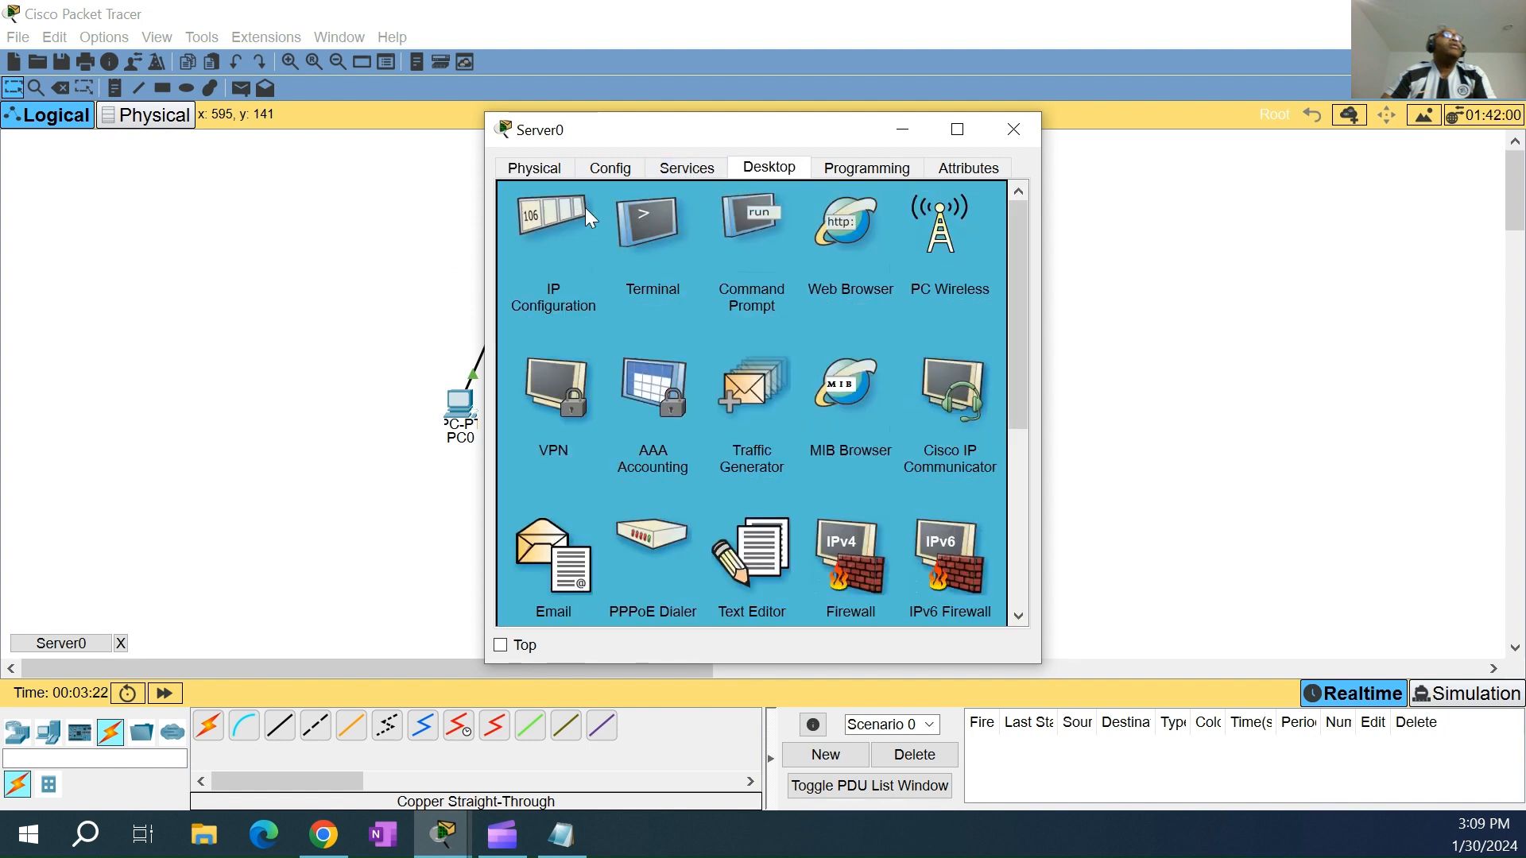
{"action": "left_click", "coordinate": [551, 216]}
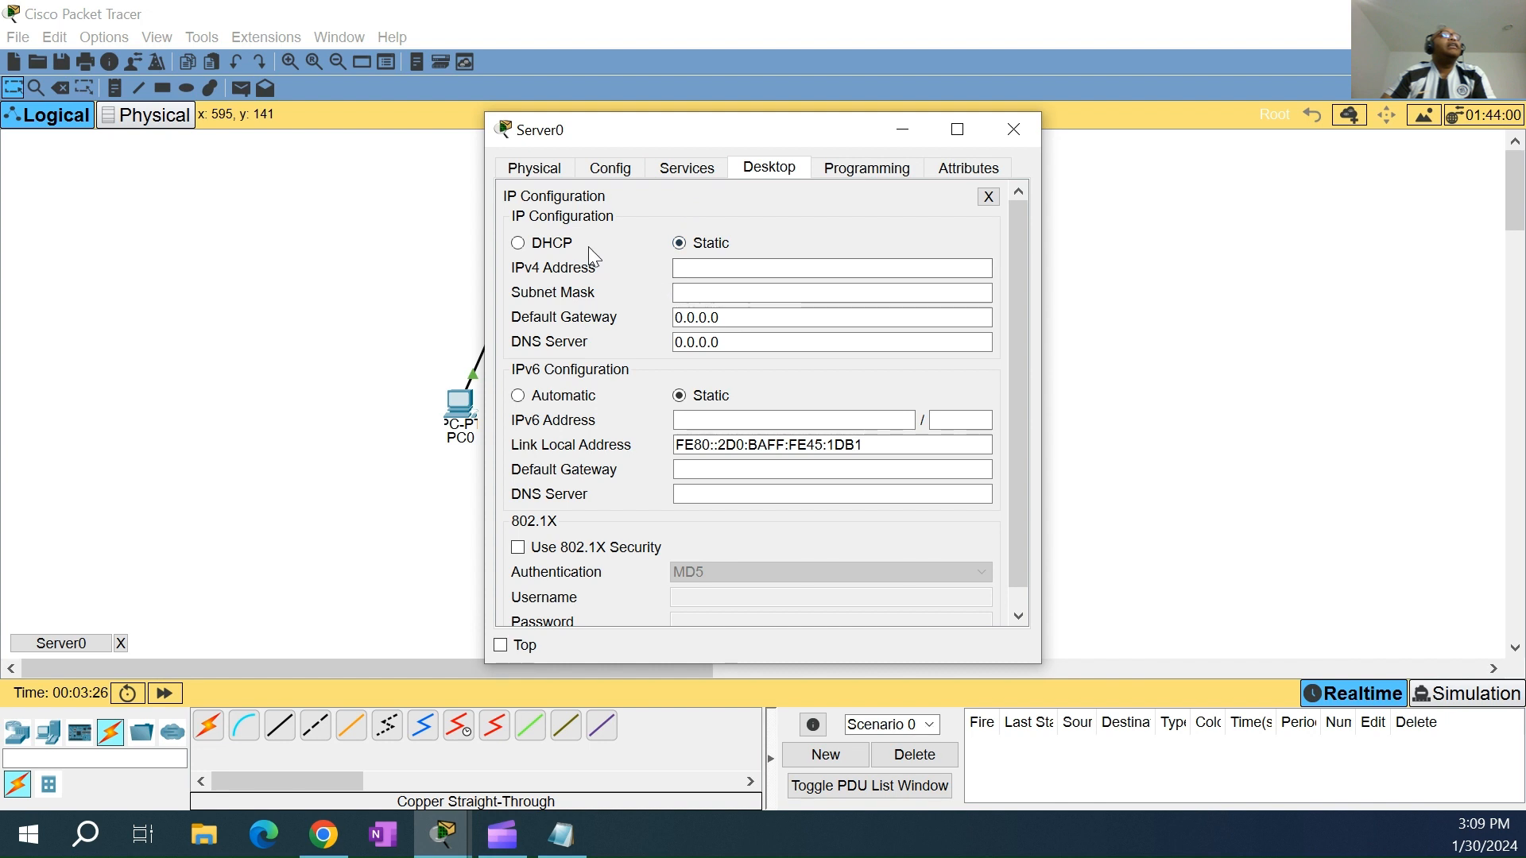
{"action": "left_click", "coordinate": [697, 269]}
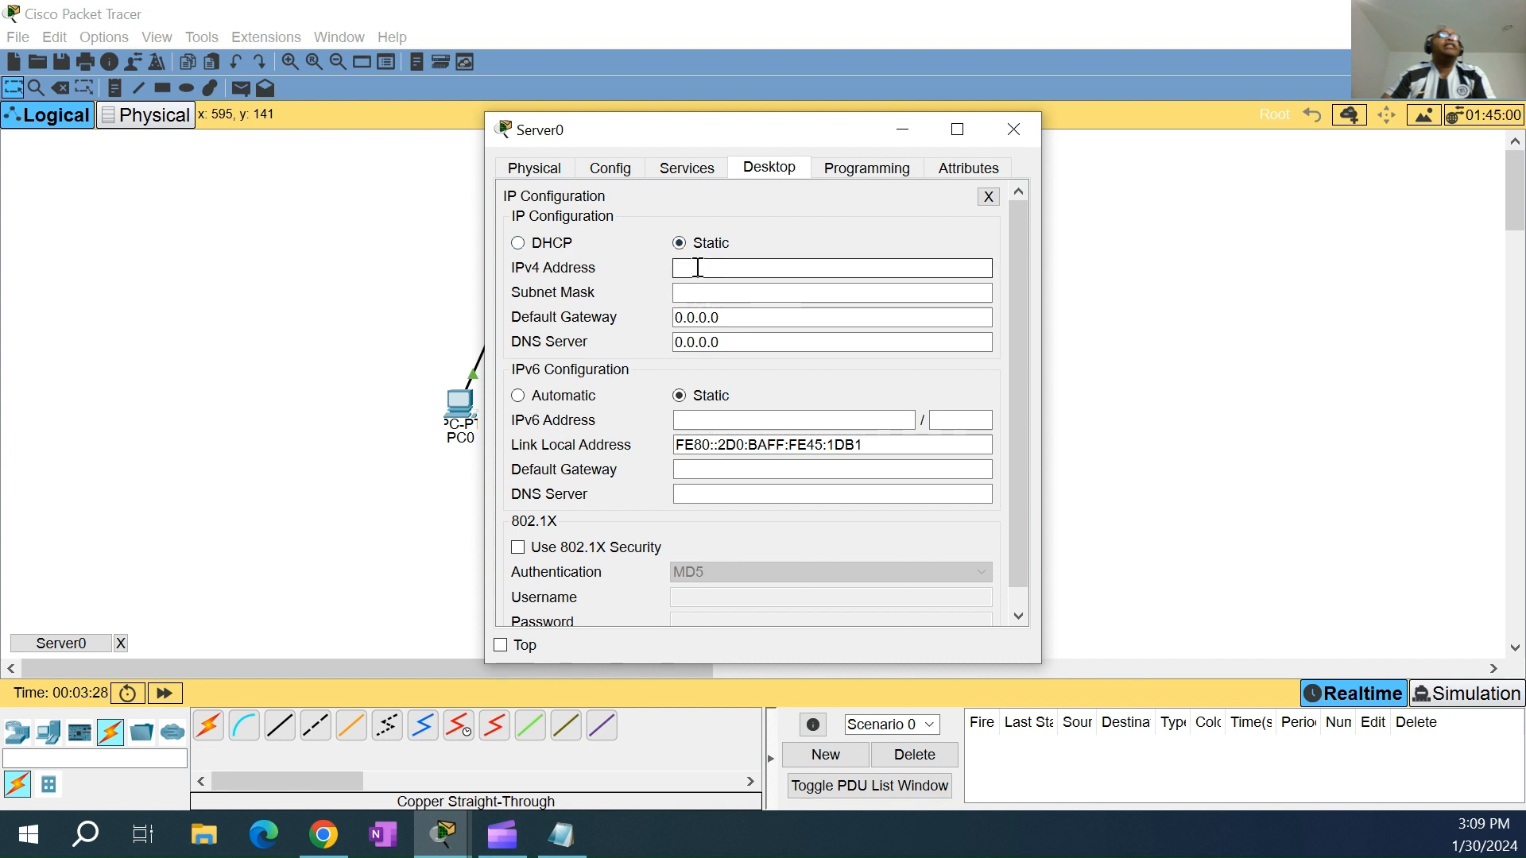
{"action": "left_click", "coordinate": [561, 834]}
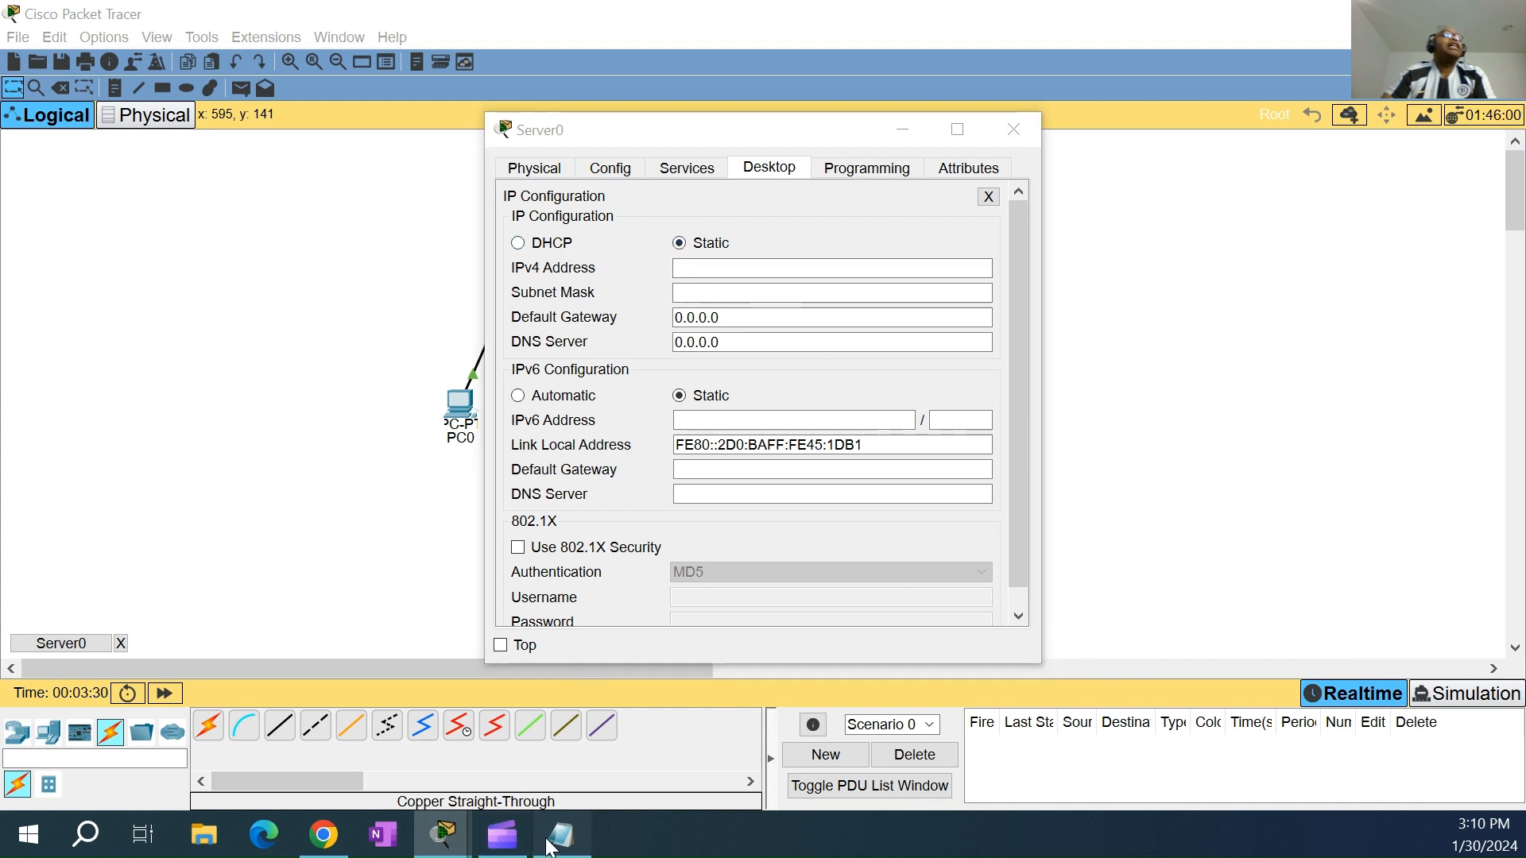
{"action": "left_click", "coordinate": [781, 270]}
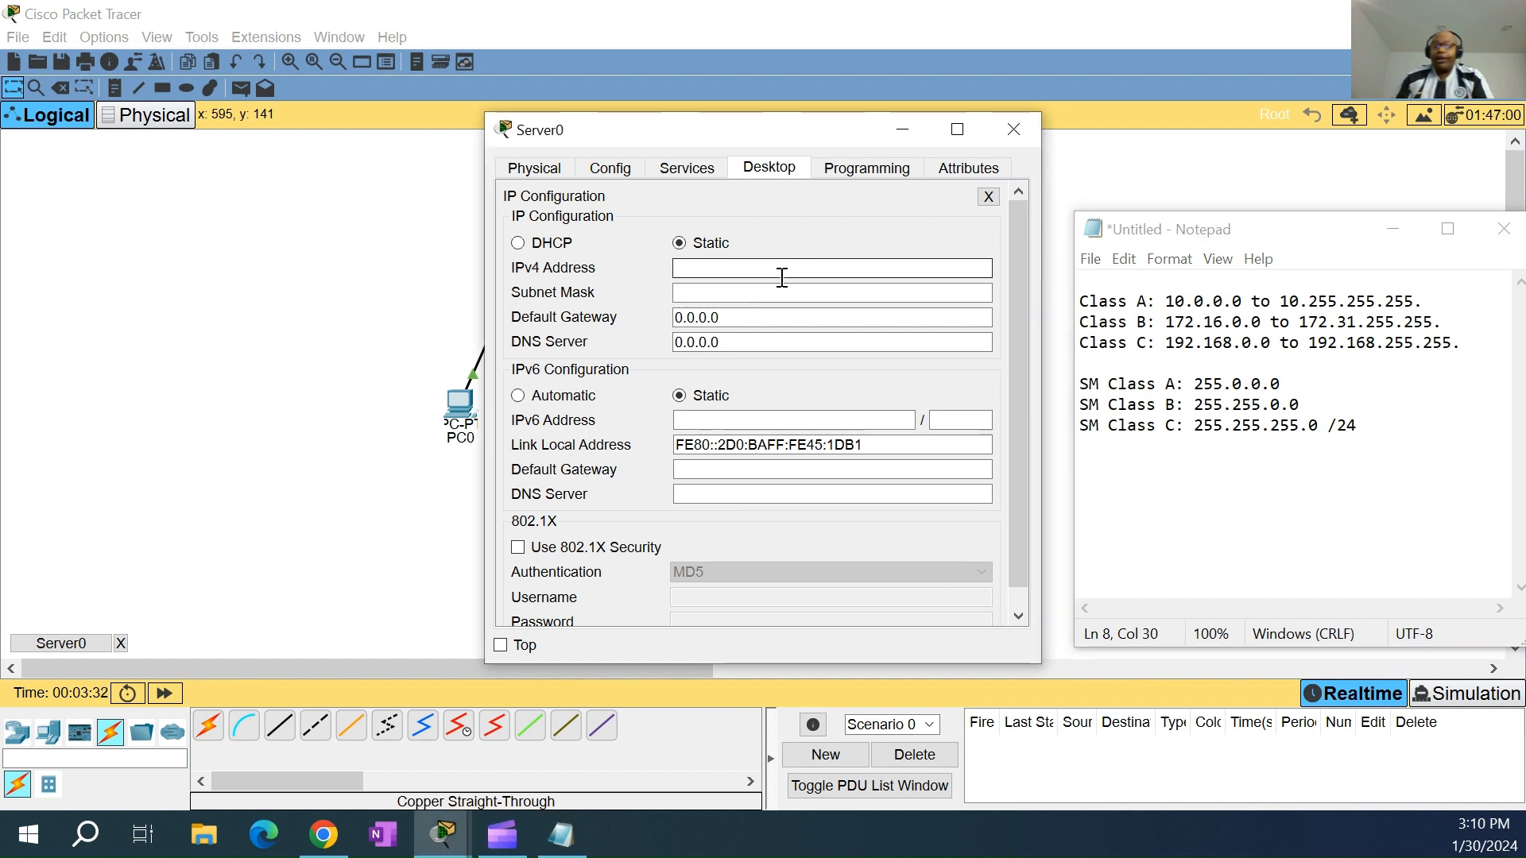
{"action": "type", "text": "192.1"}
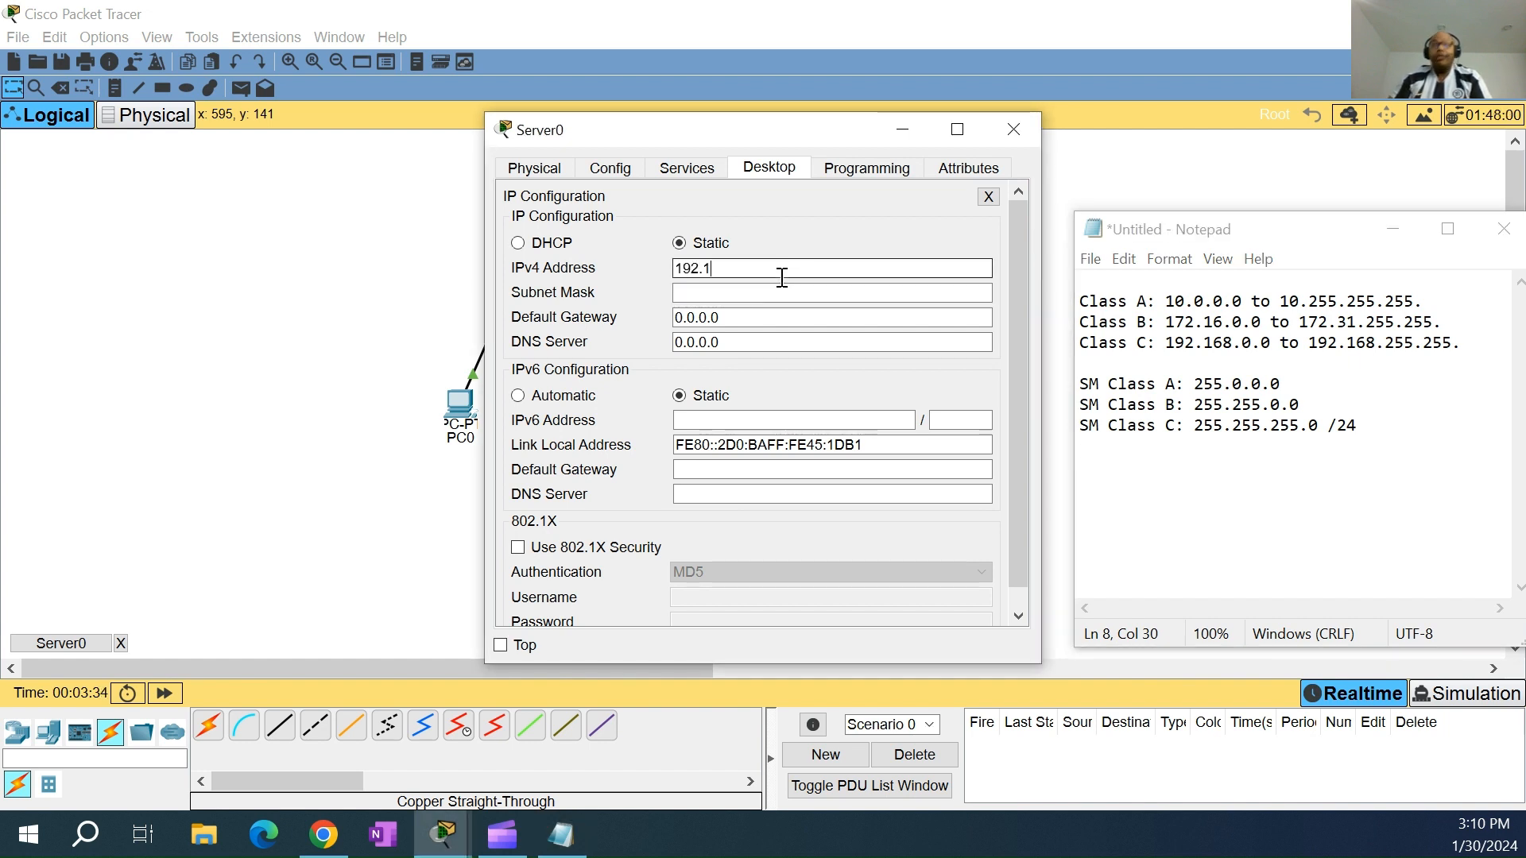
{"action": "type", "text": "68.0.1"}
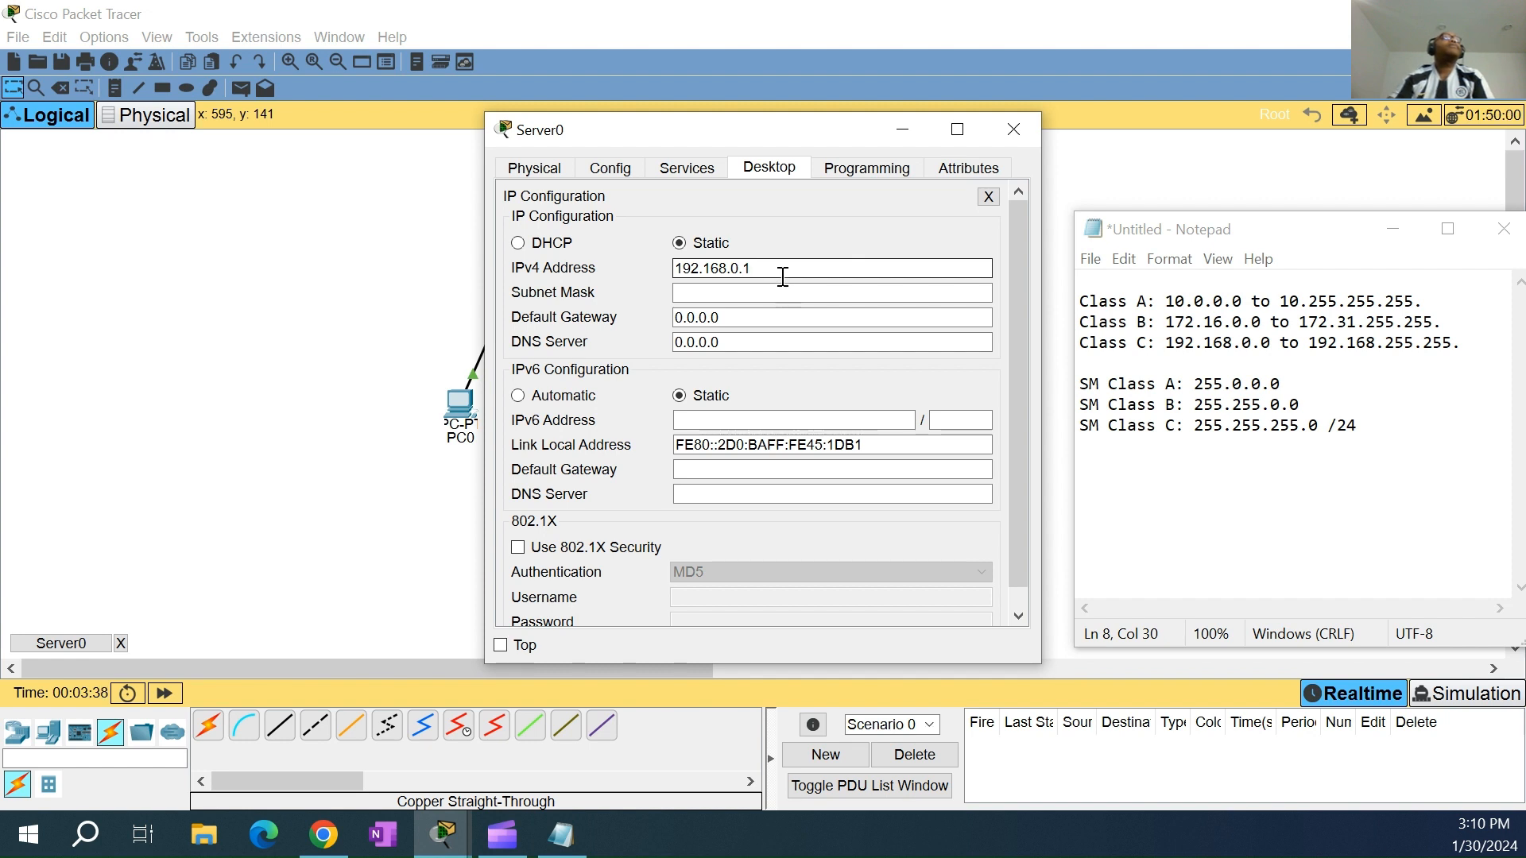
{"action": "key", "text": "Tab"}
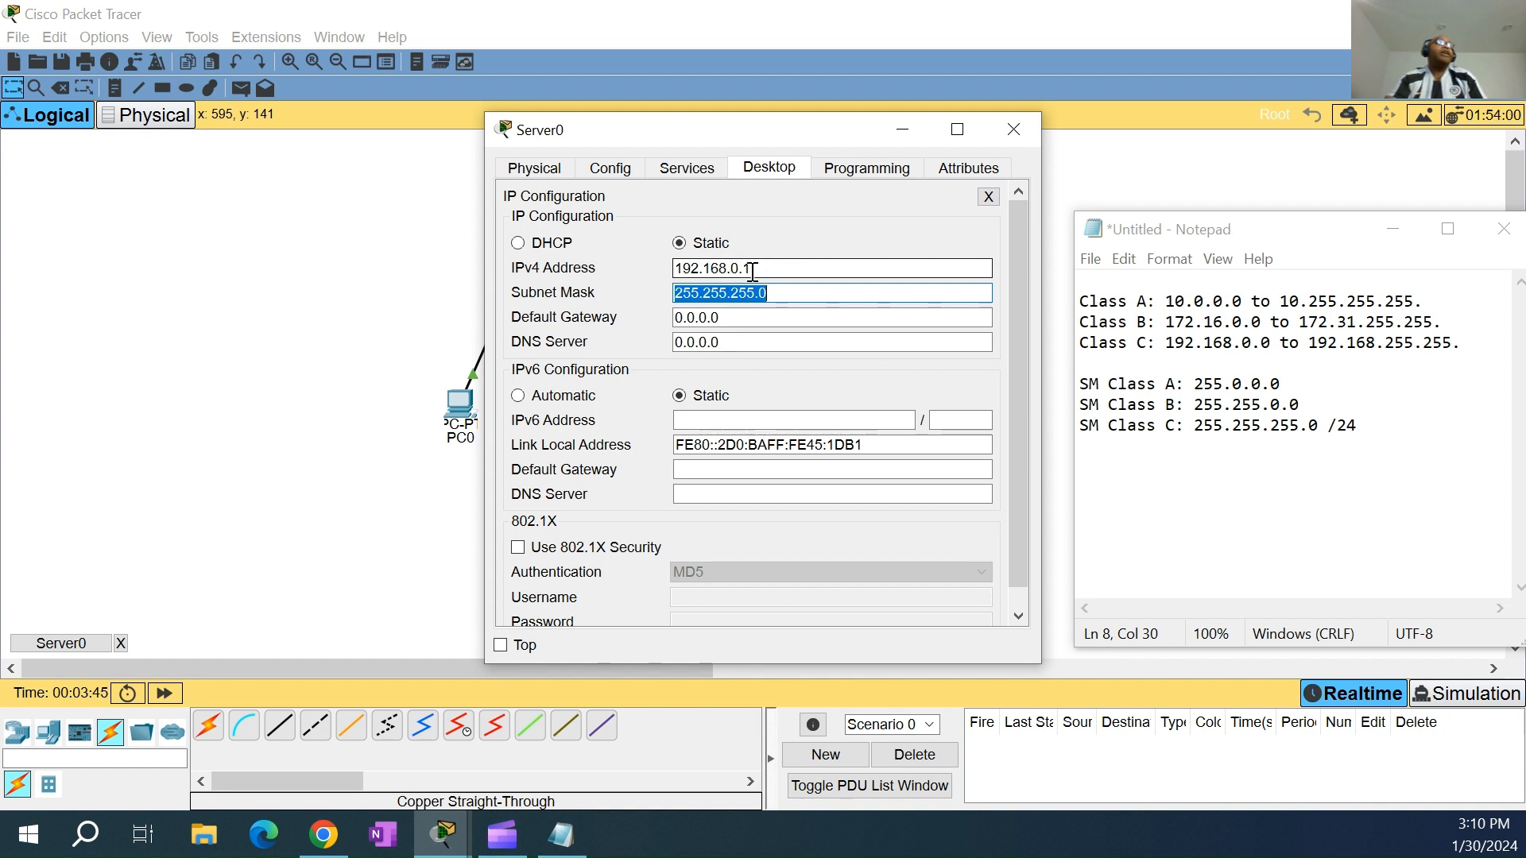
Set Server0's IPv4 default gateway to 192.168.0.0
{"action": "left_click", "coordinate": [738, 317]}
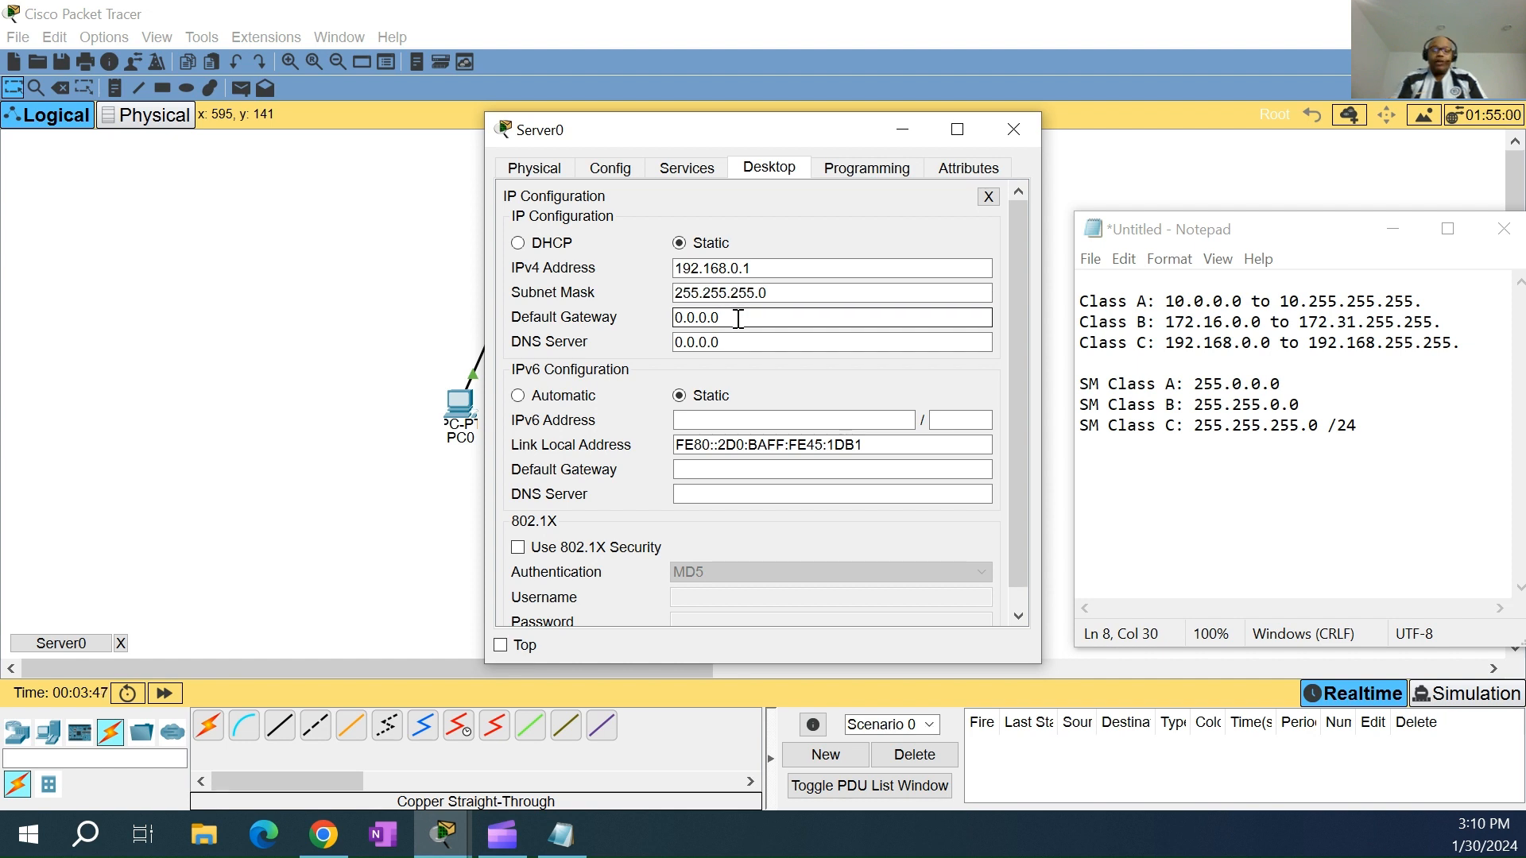
{"action": "key", "text": "BackSpace"}
{"action": "key", "text": "BackSpace"}
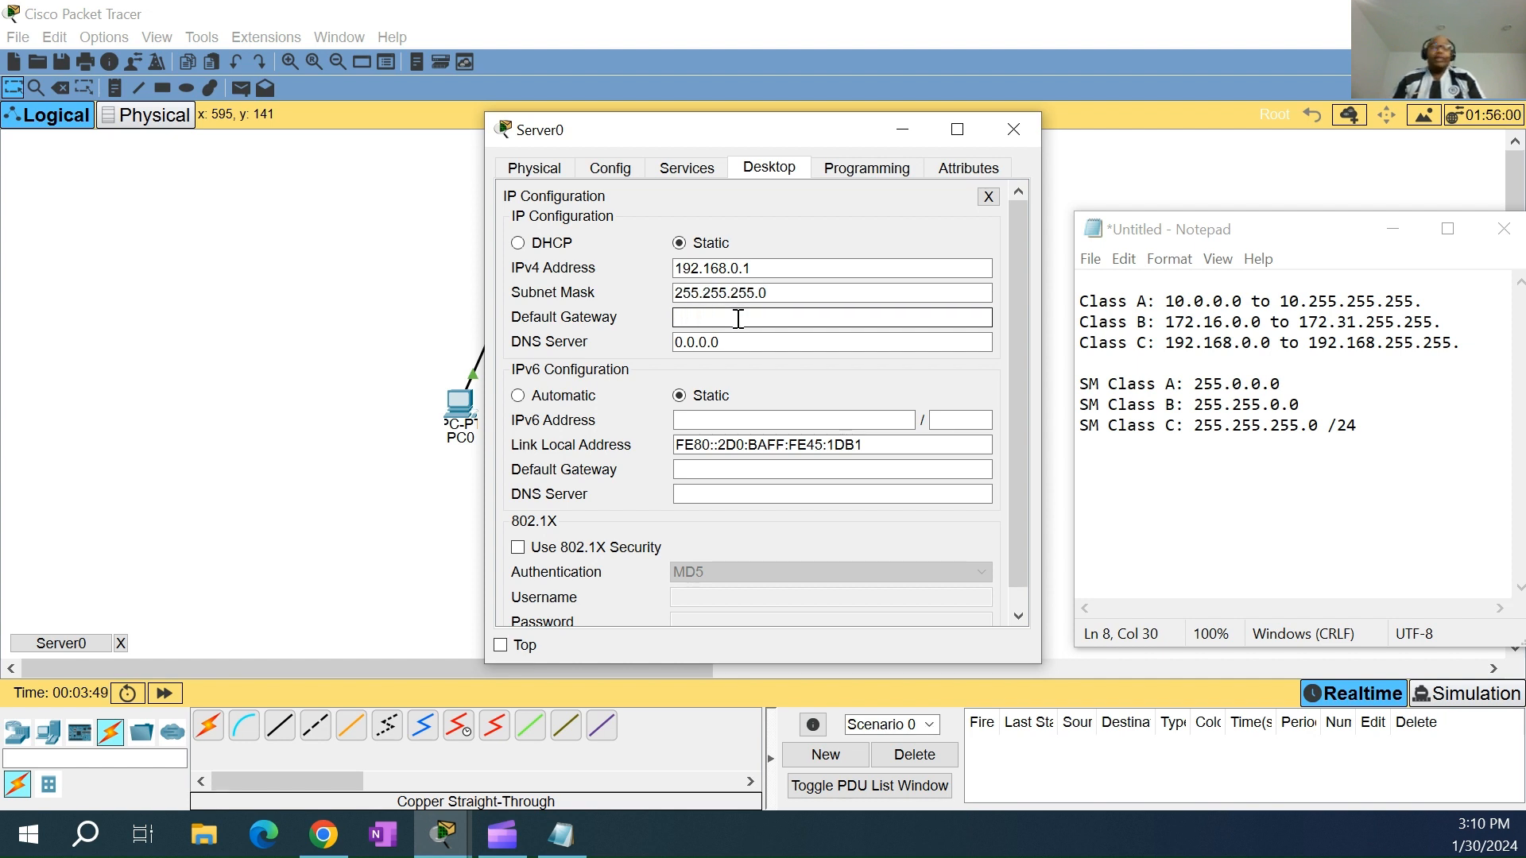
{"action": "type", "text": "192.1"}
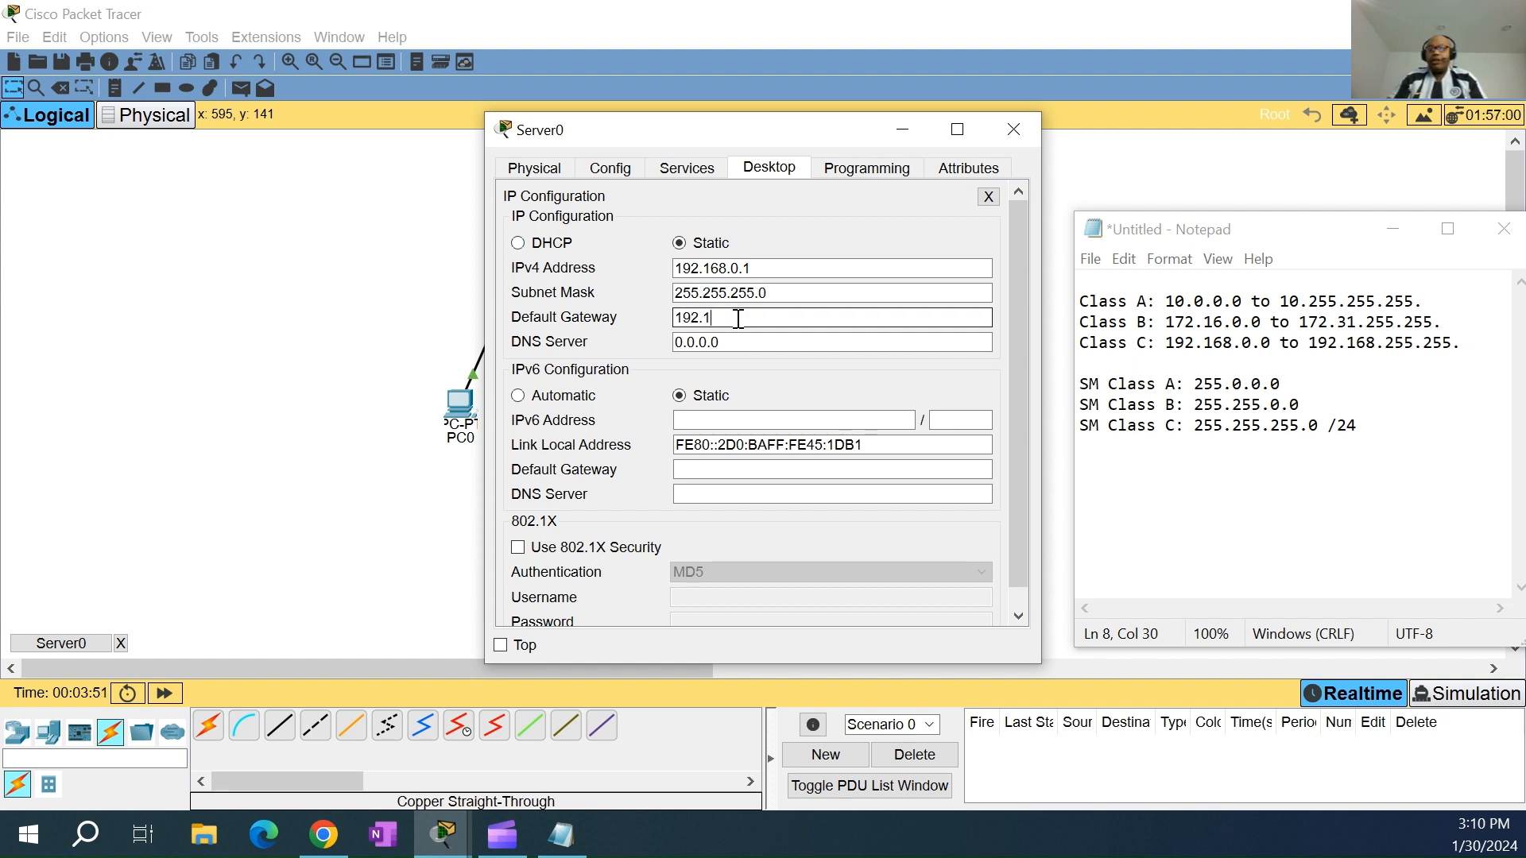
{"action": "type", "text": "68.0.0"}
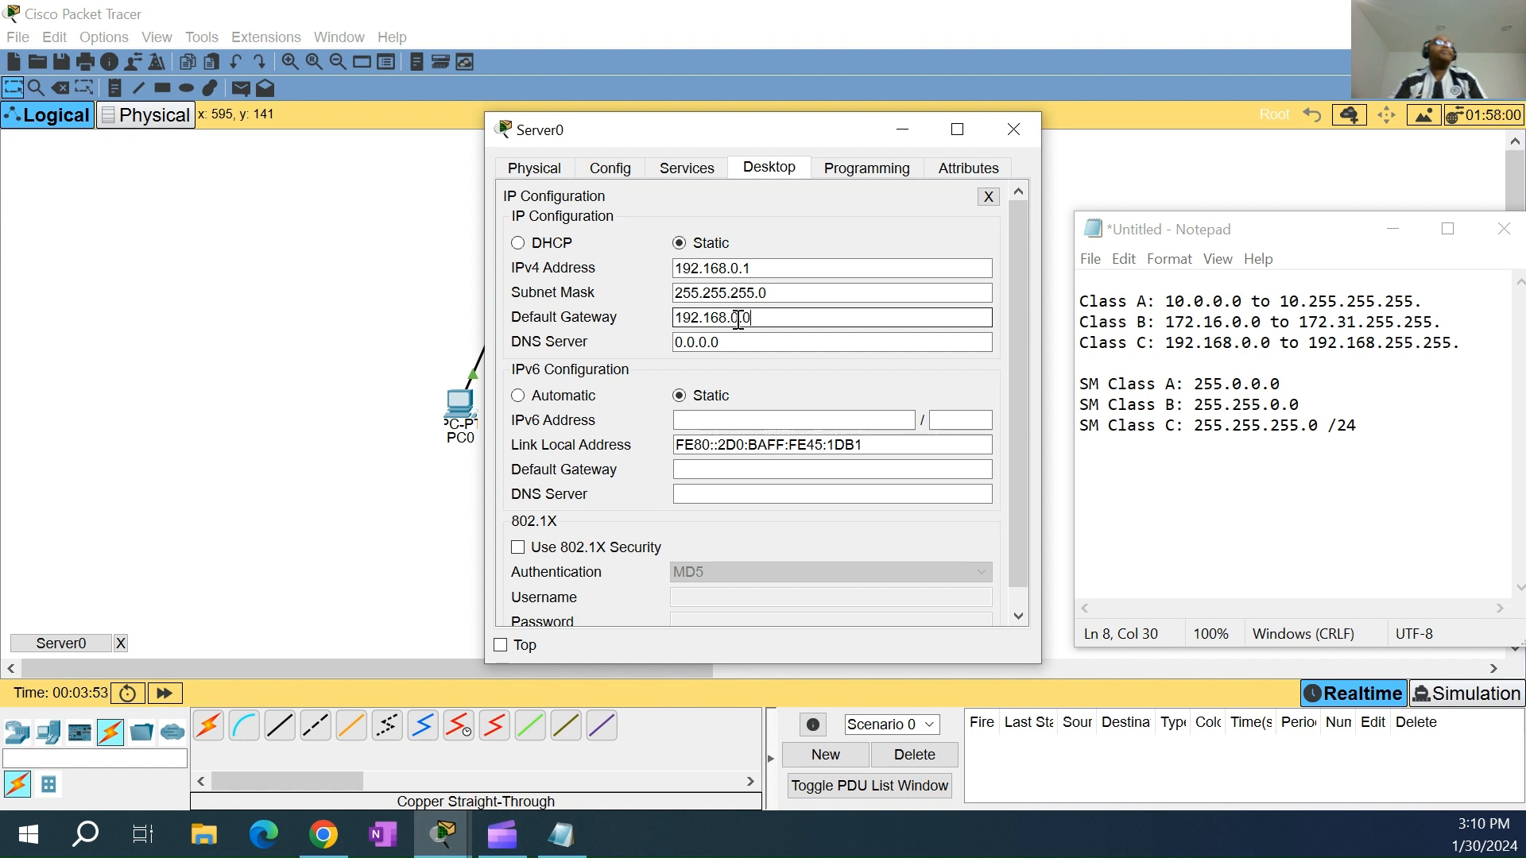
Turn on Server0's DHCP service for FastEthernet0, with its window widened and moved clear of the Notepad notes
{"action": "left_click", "coordinate": [656, 169]}
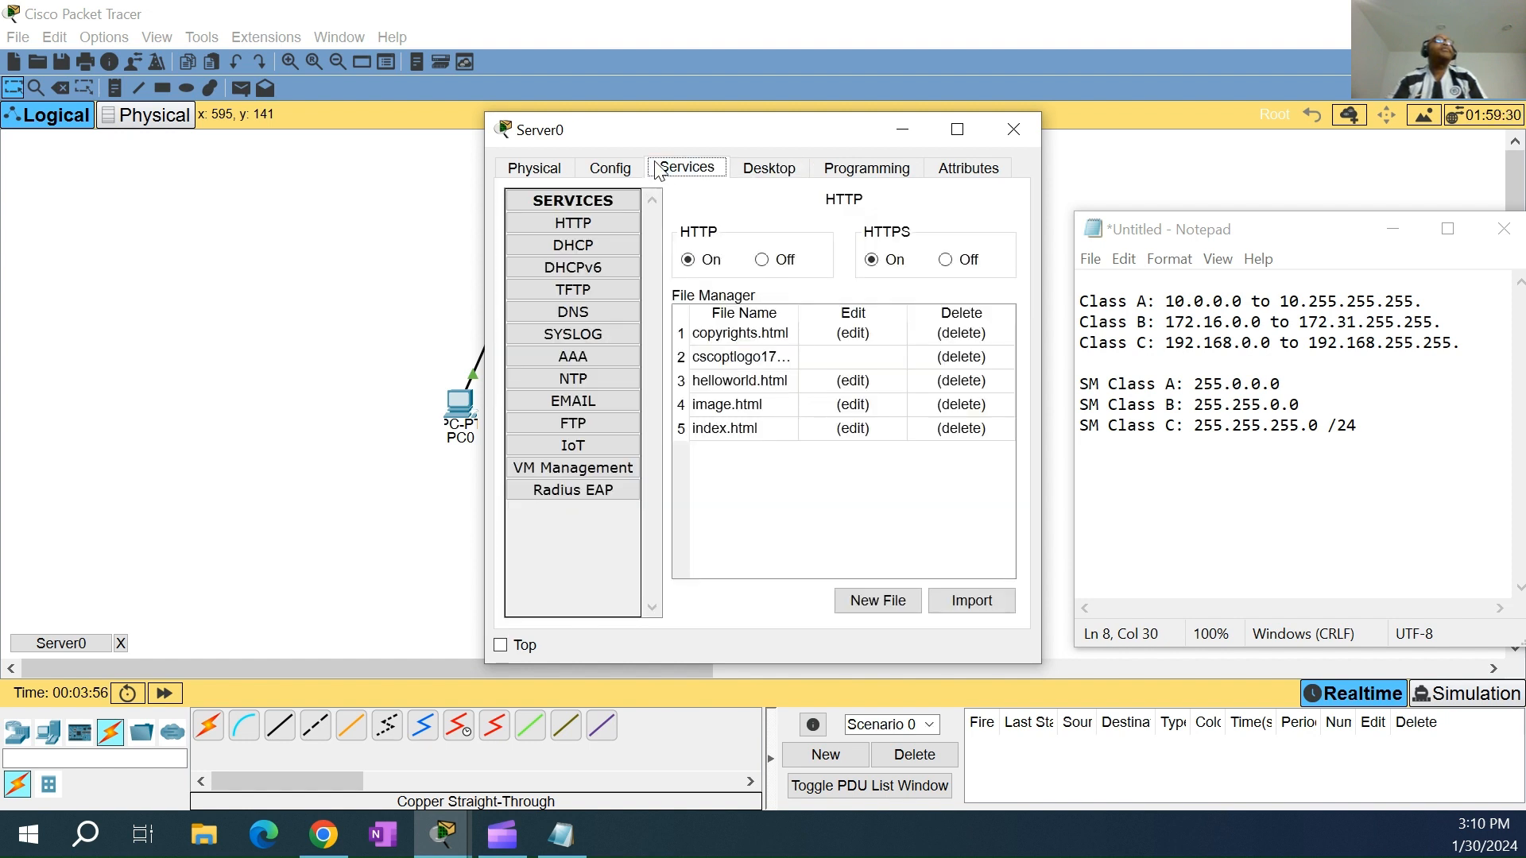
{"action": "left_click", "coordinate": [574, 249]}
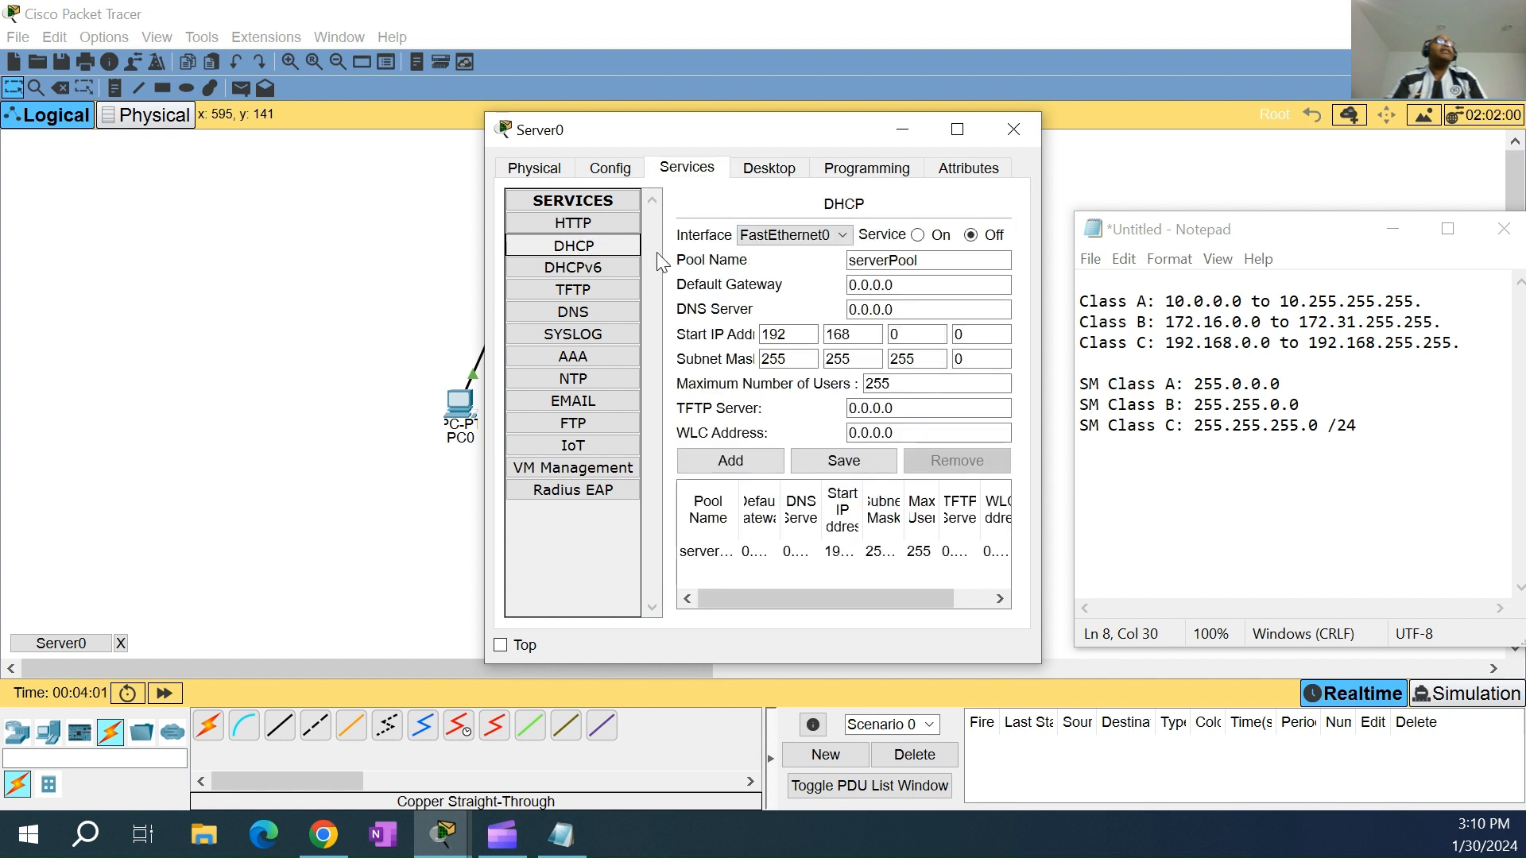
{"action": "left_click", "coordinate": [953, 131]}
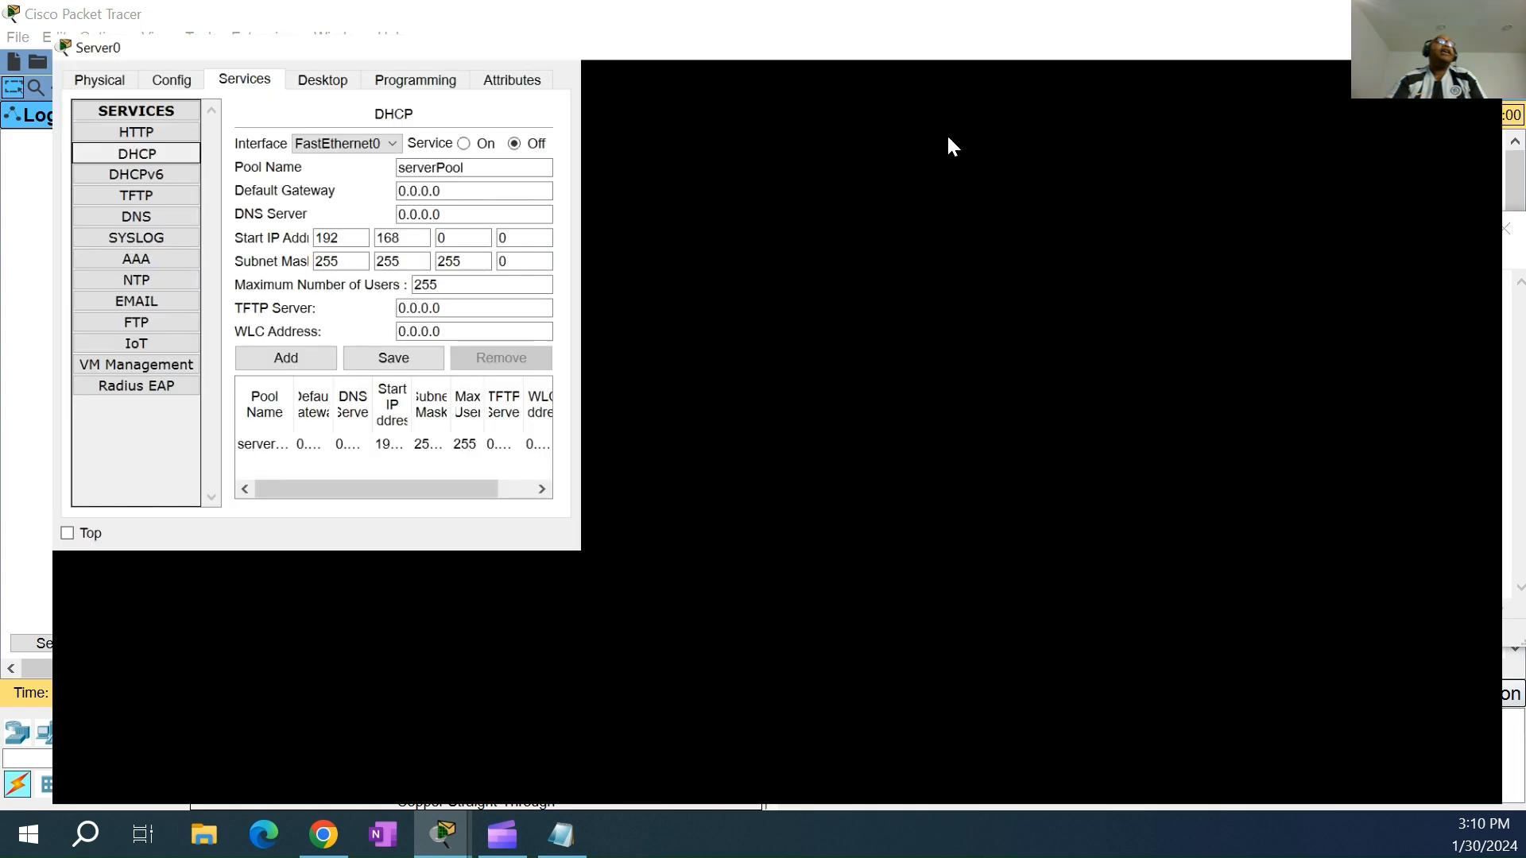
{"action": "left_click", "coordinate": [1444, 14]}
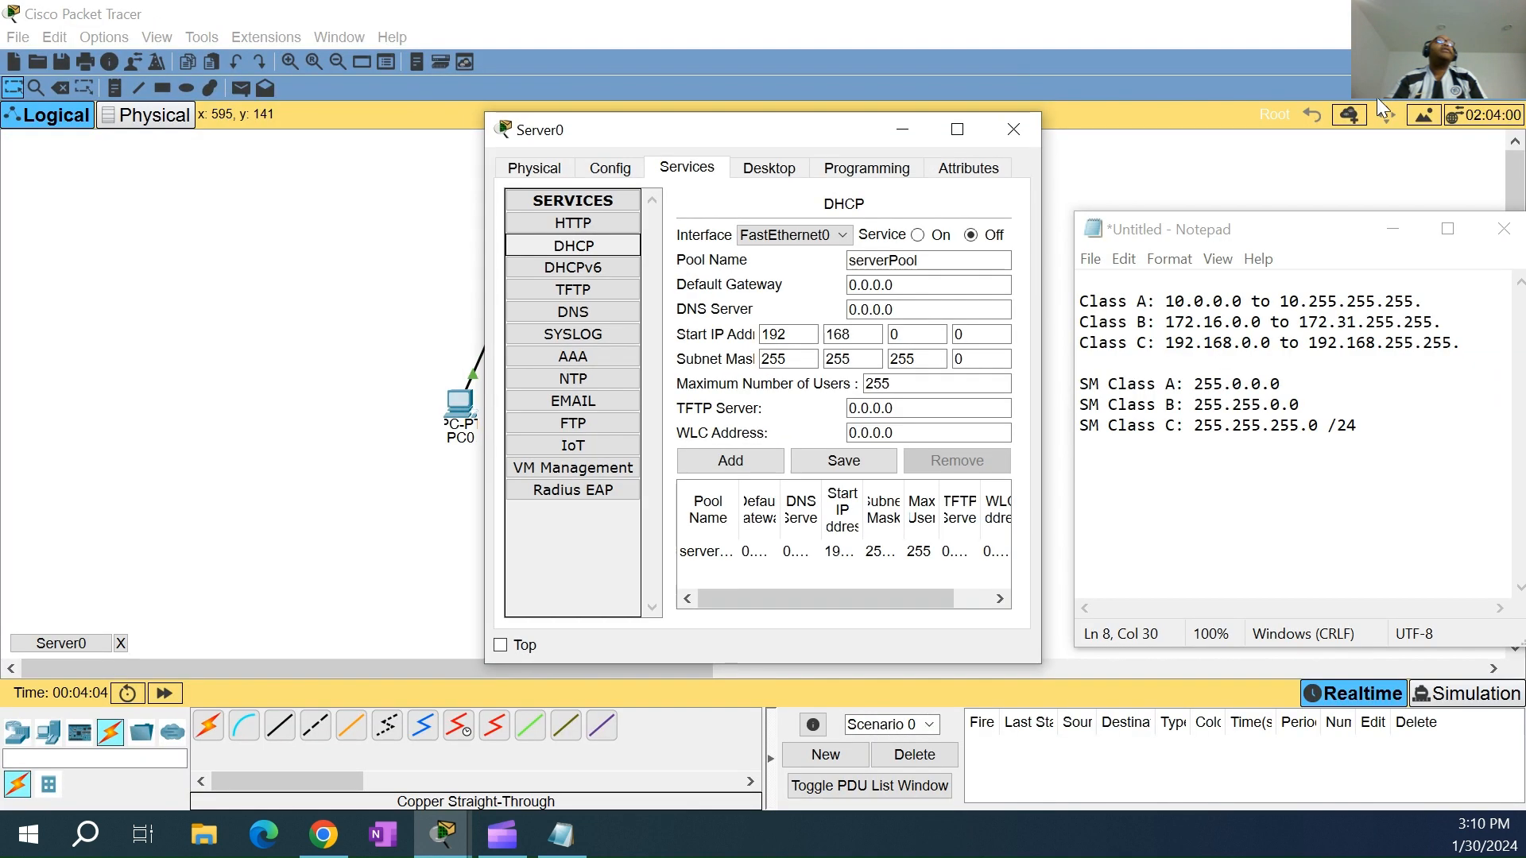
{"action": "left_click_drag", "start_coordinate": [1041, 191], "coordinate": [1295, 219]}
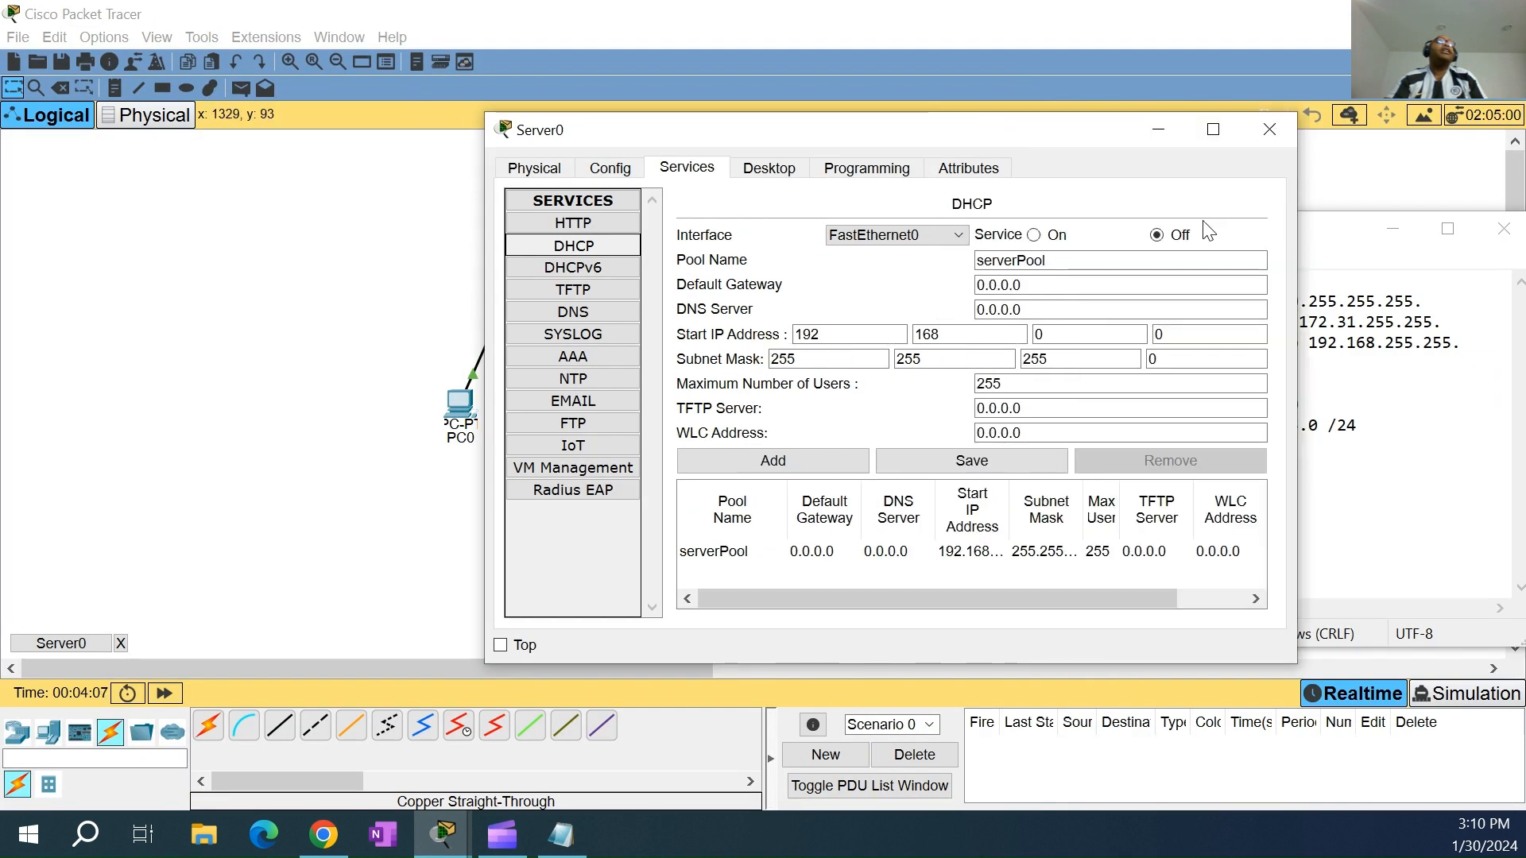
{"action": "left_click_drag", "start_coordinate": [976, 135], "coordinate": [759, 117]}
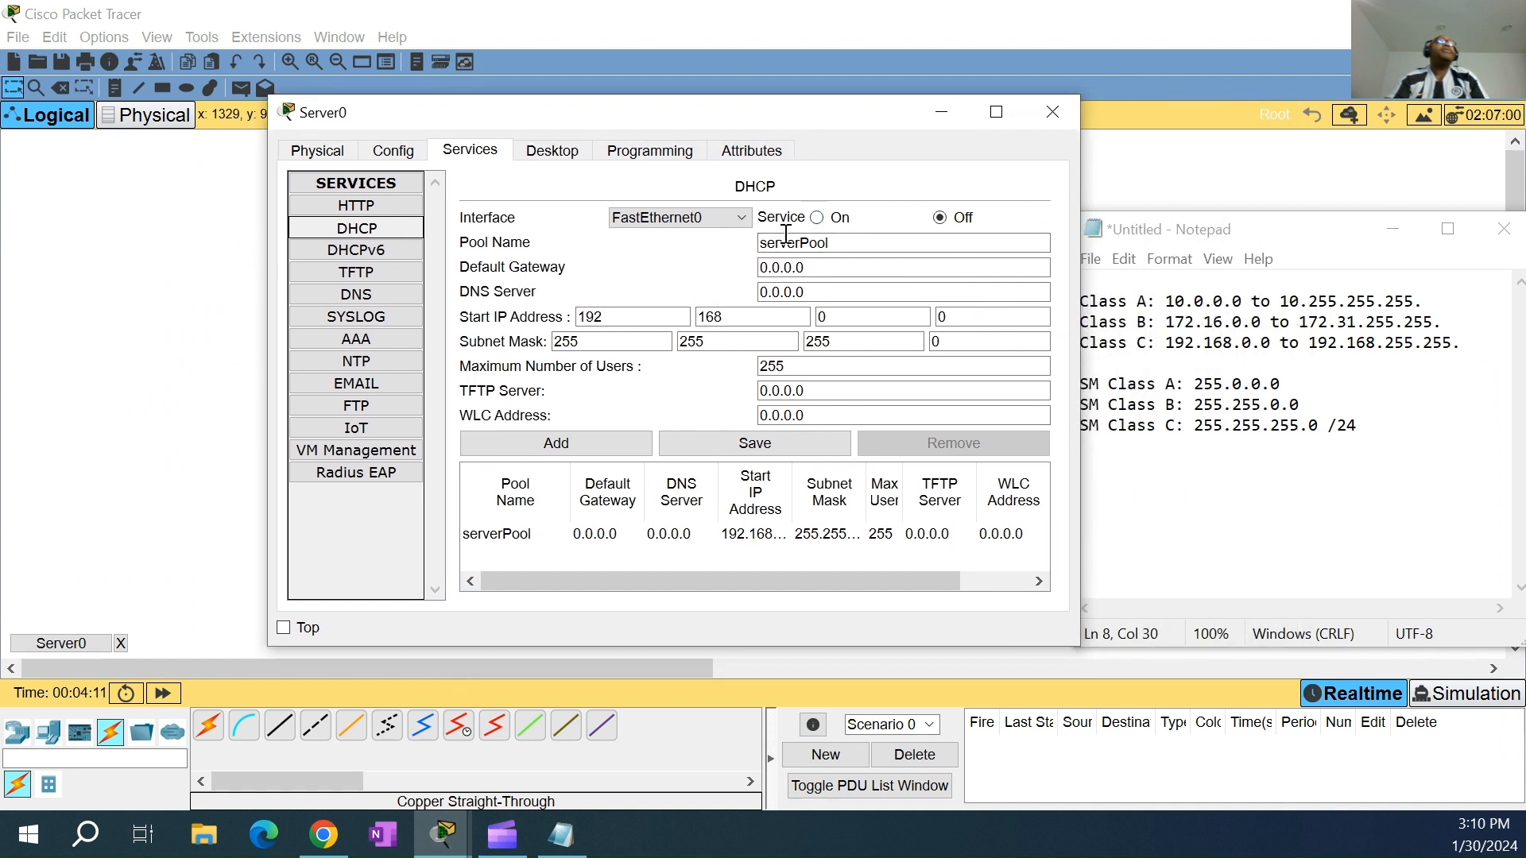
{"action": "left_click", "coordinate": [818, 219]}
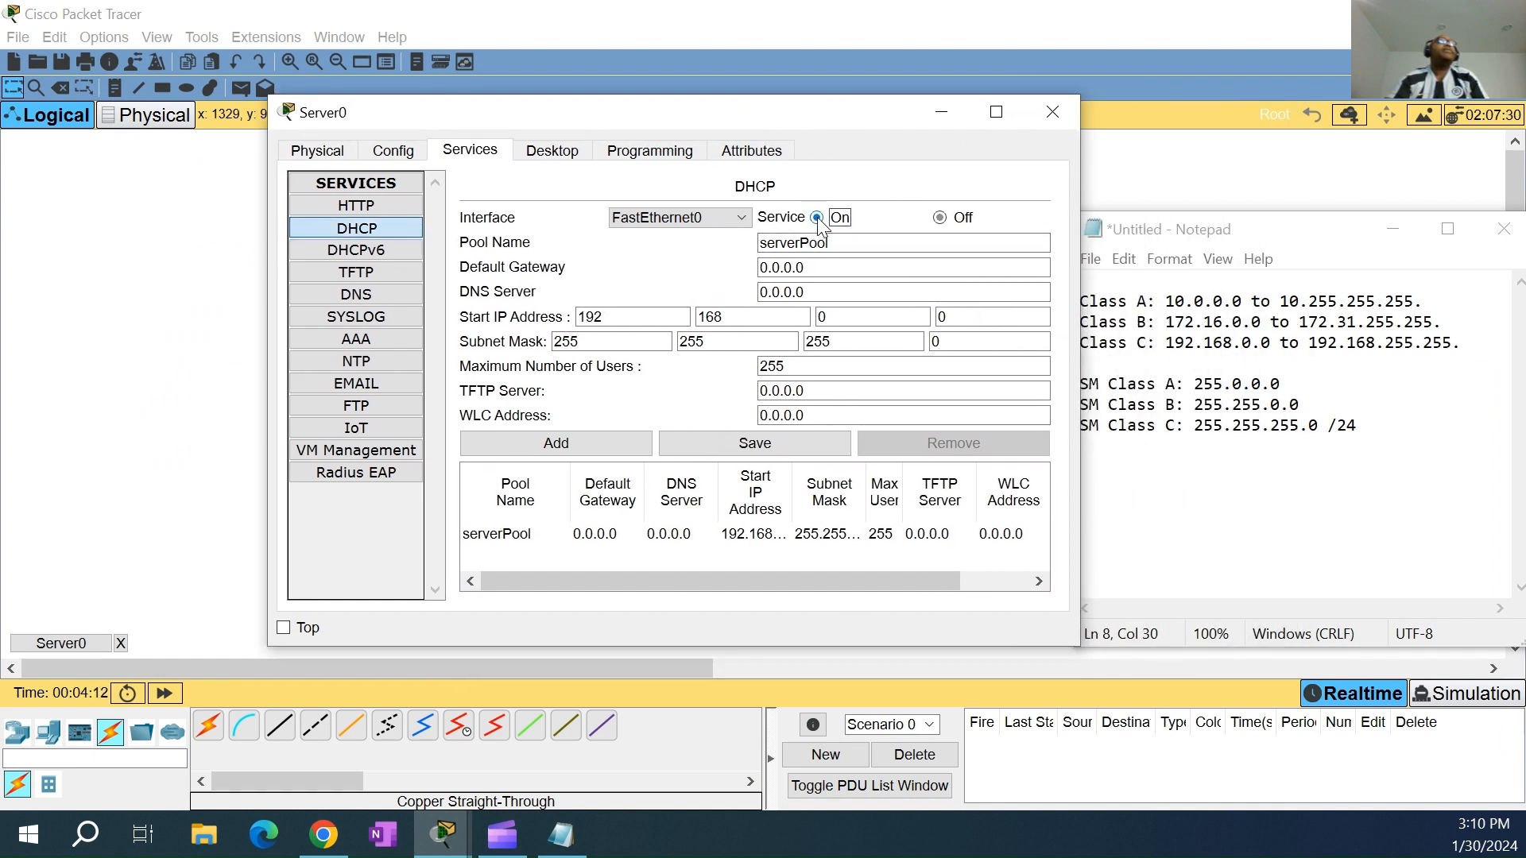
Set the serverPool DHCP pool's default gateway to 192.168.0.0 and start IP address to 192.168.0.1, and save the pool
{"action": "double_click", "coordinate": [827, 268]}
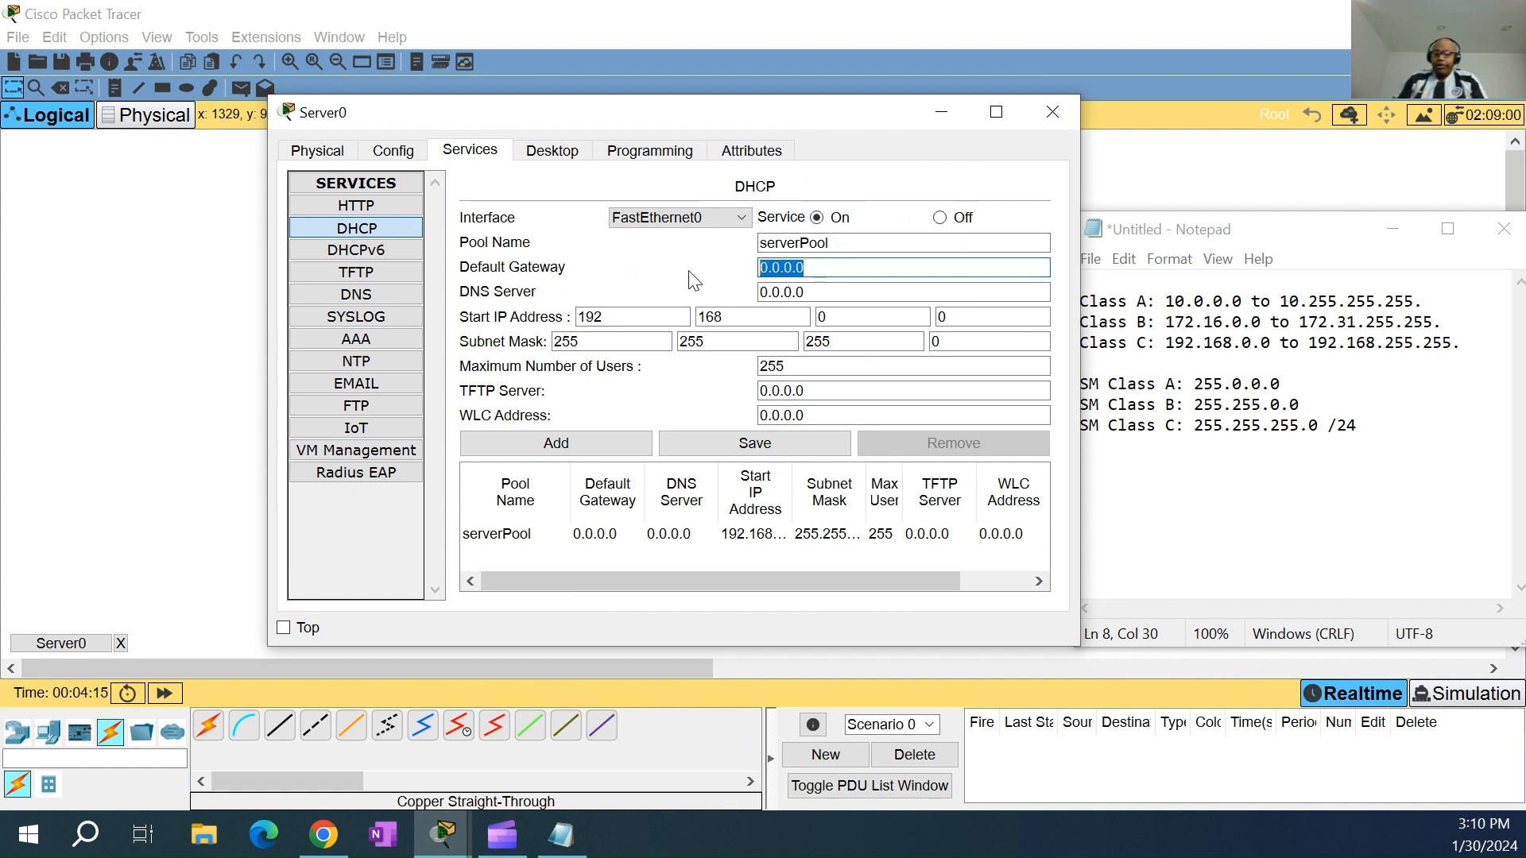
{"action": "type", "text": "192.168"}
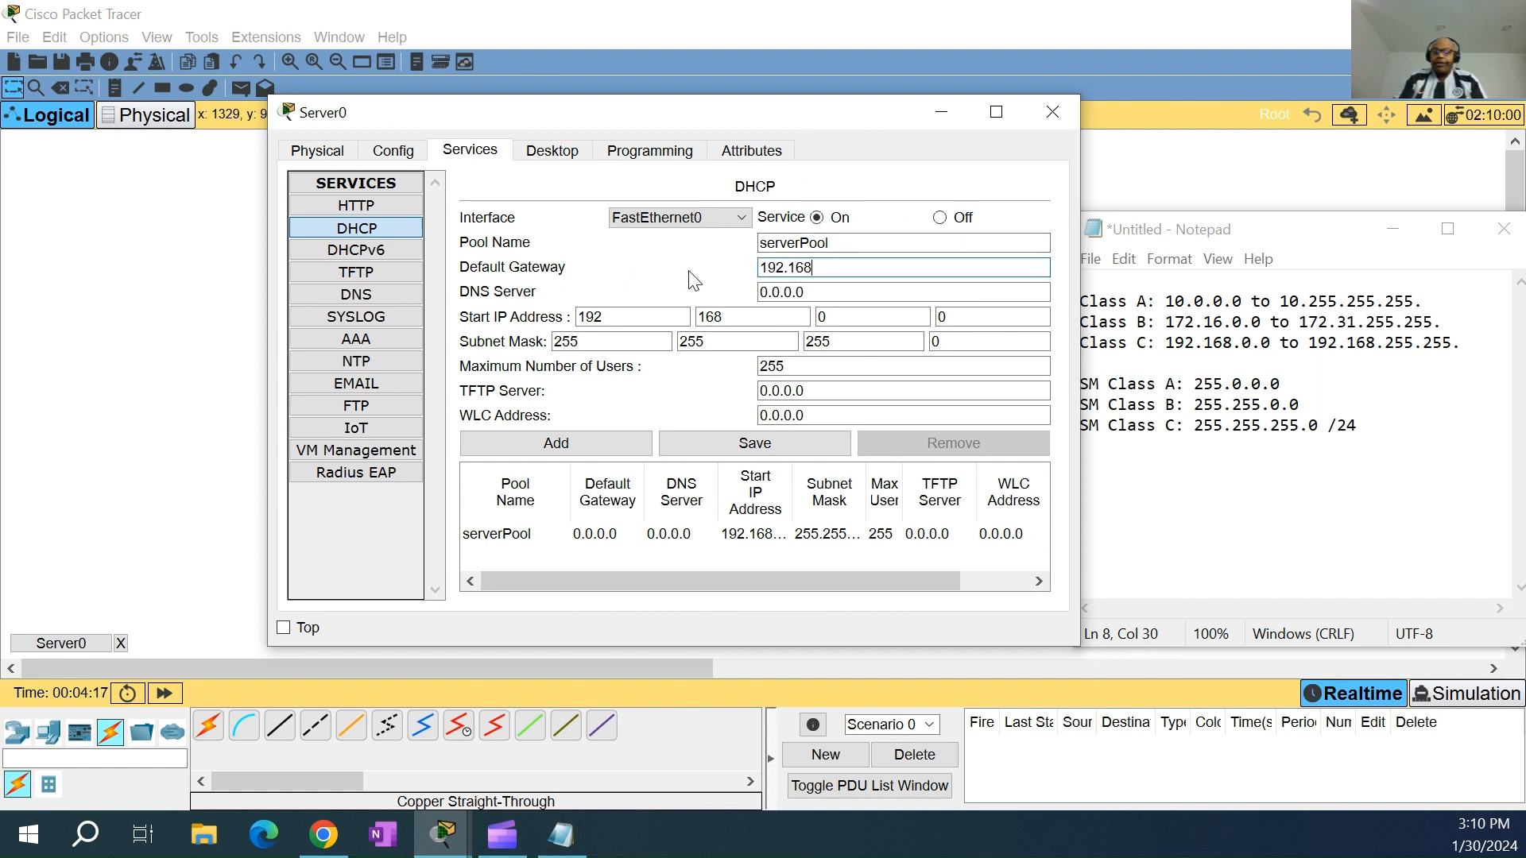
{"action": "type", "text": ".1"}
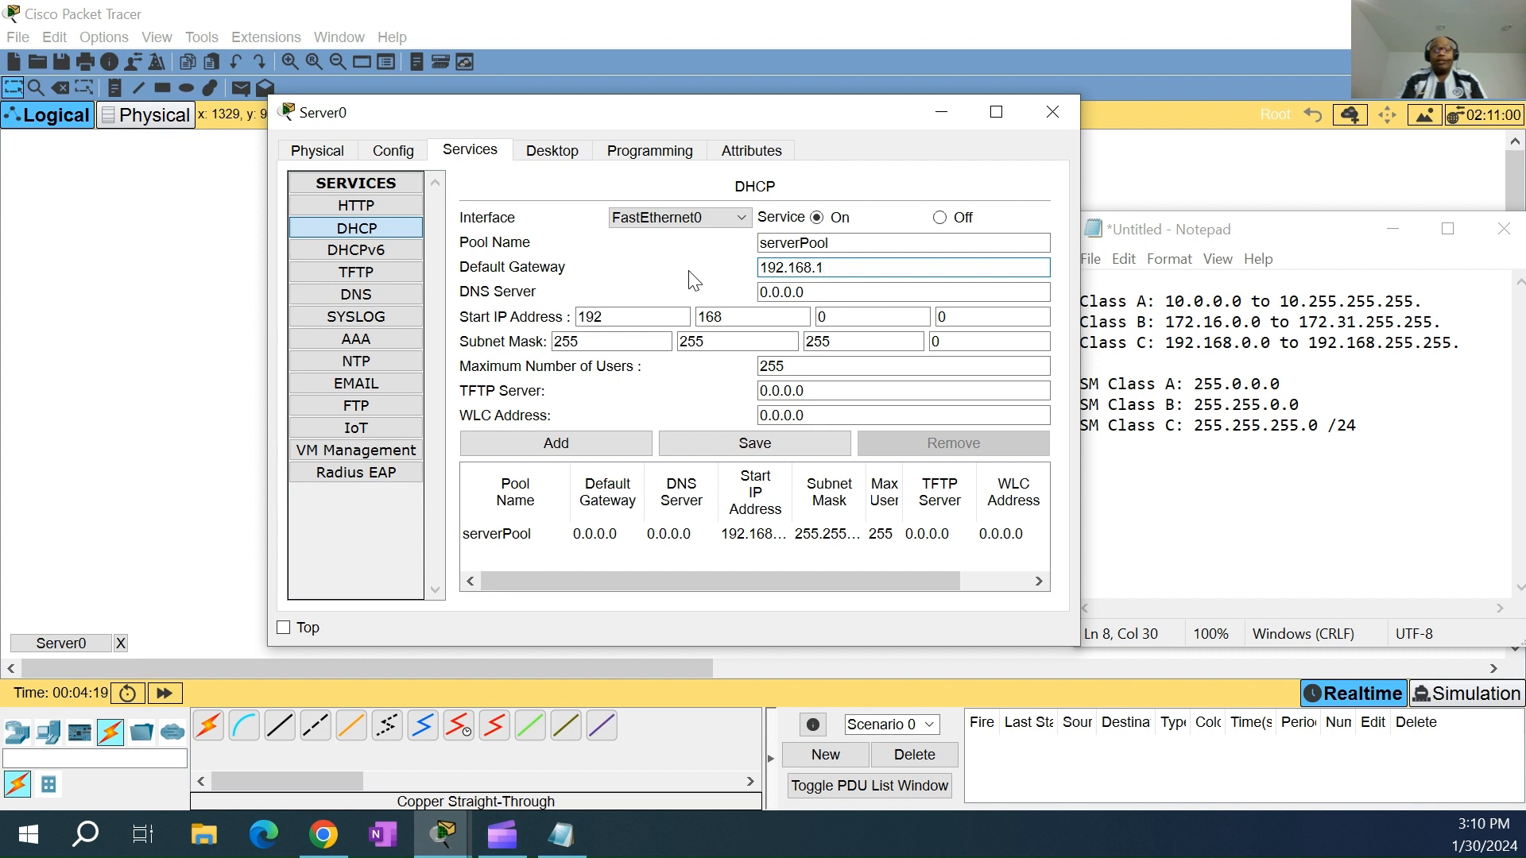
{"action": "key", "text": "BackSpace"}
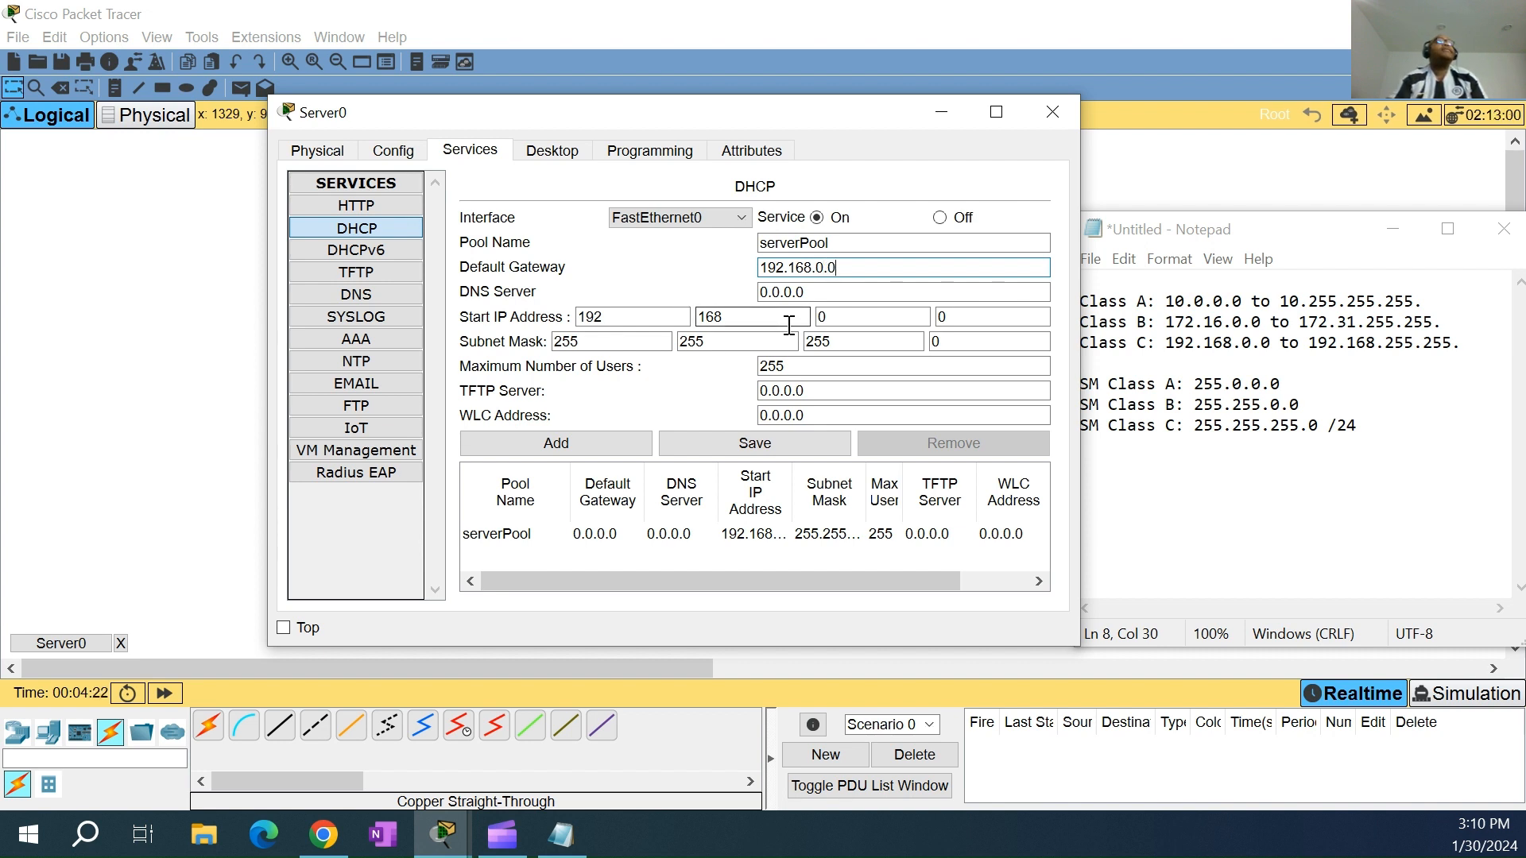
{"action": "left_click", "coordinate": [958, 316]}
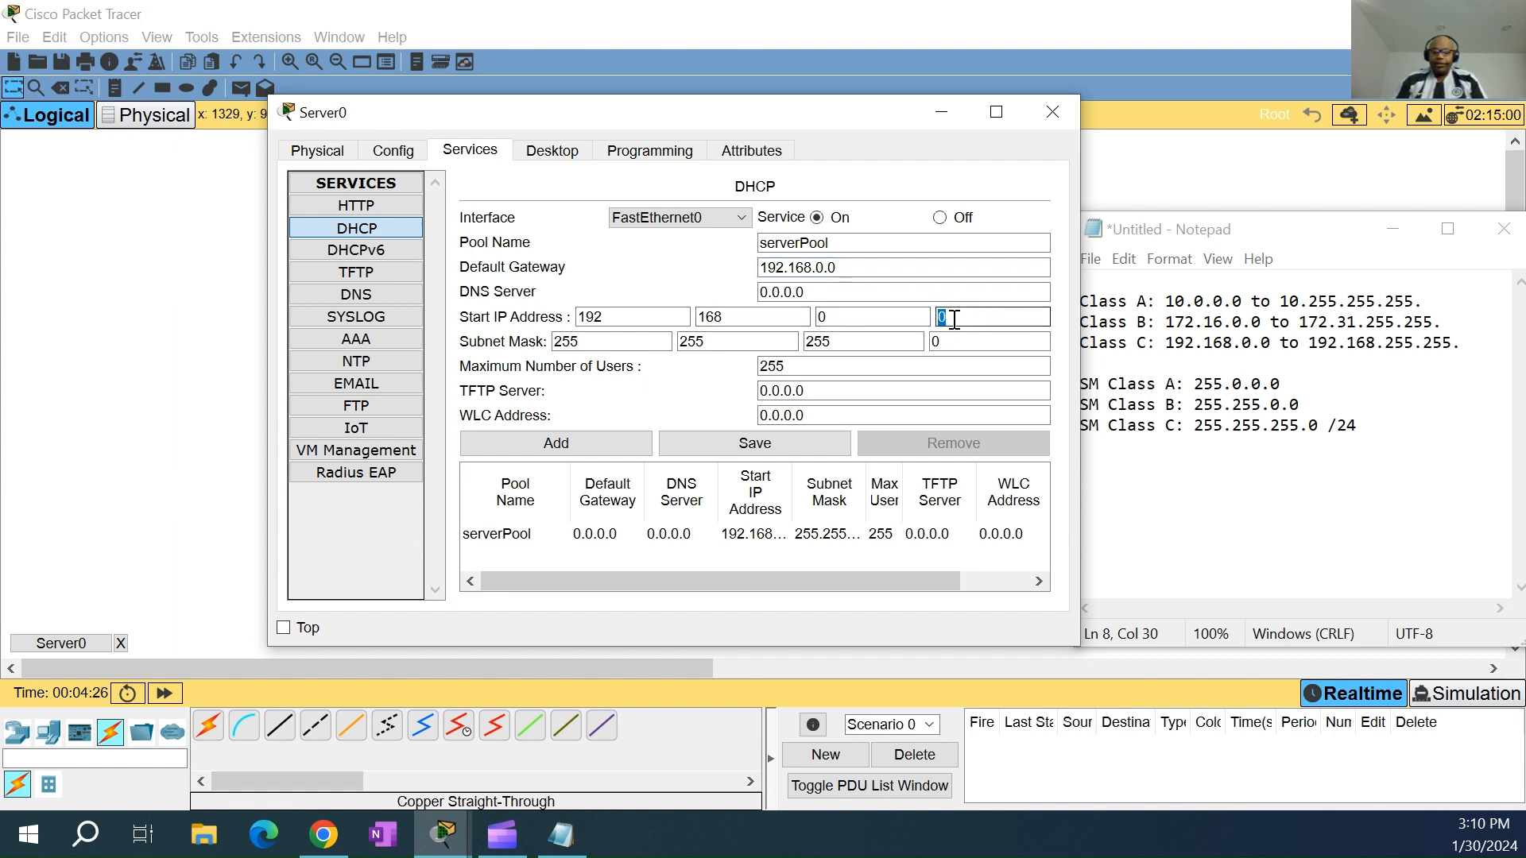
{"action": "type", "text": "1"}
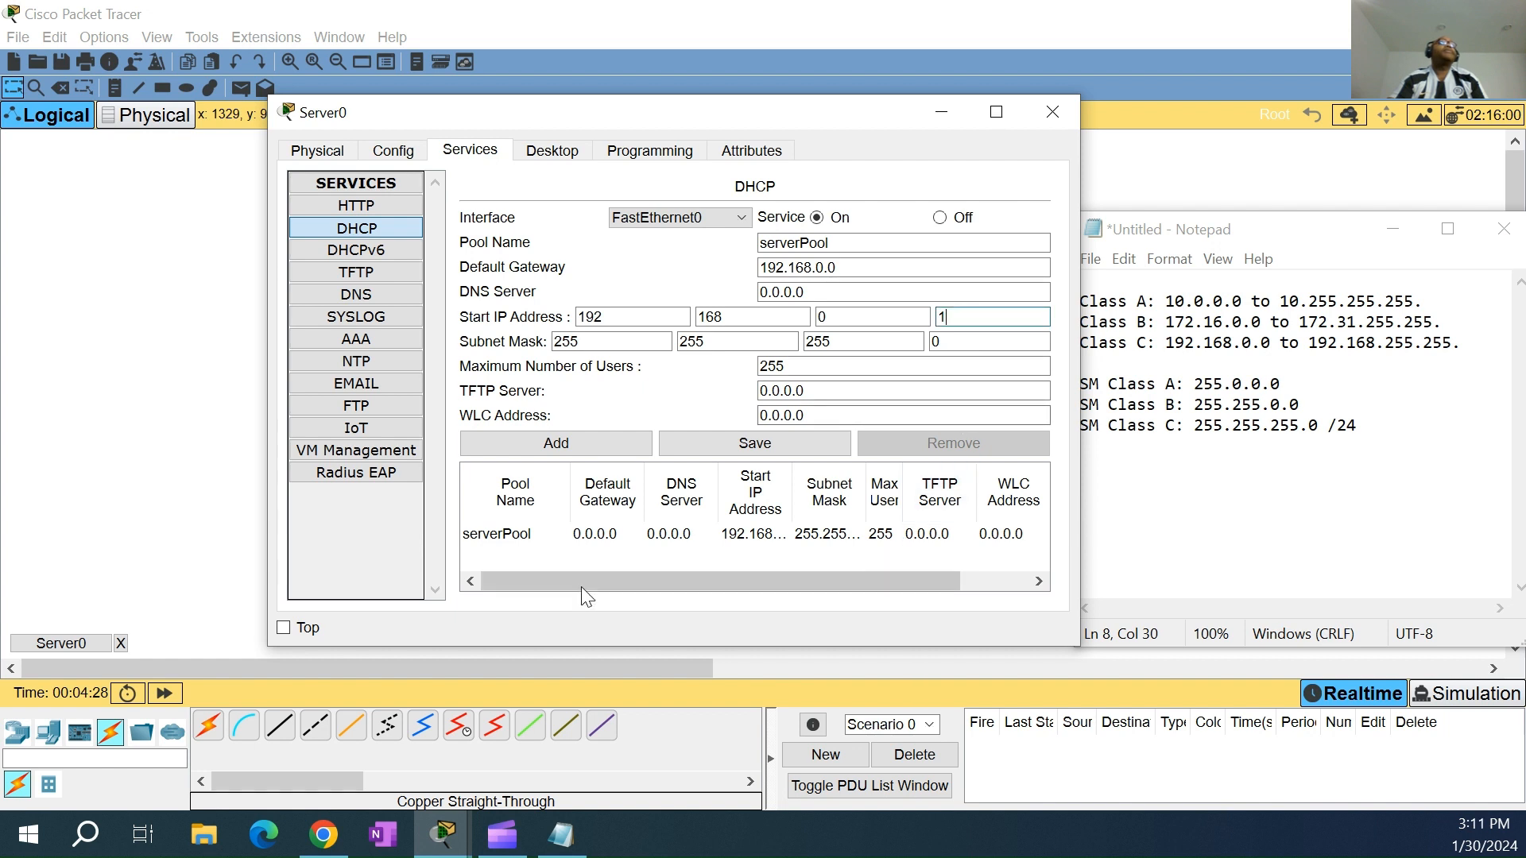
{"action": "left_click", "coordinate": [743, 451]}
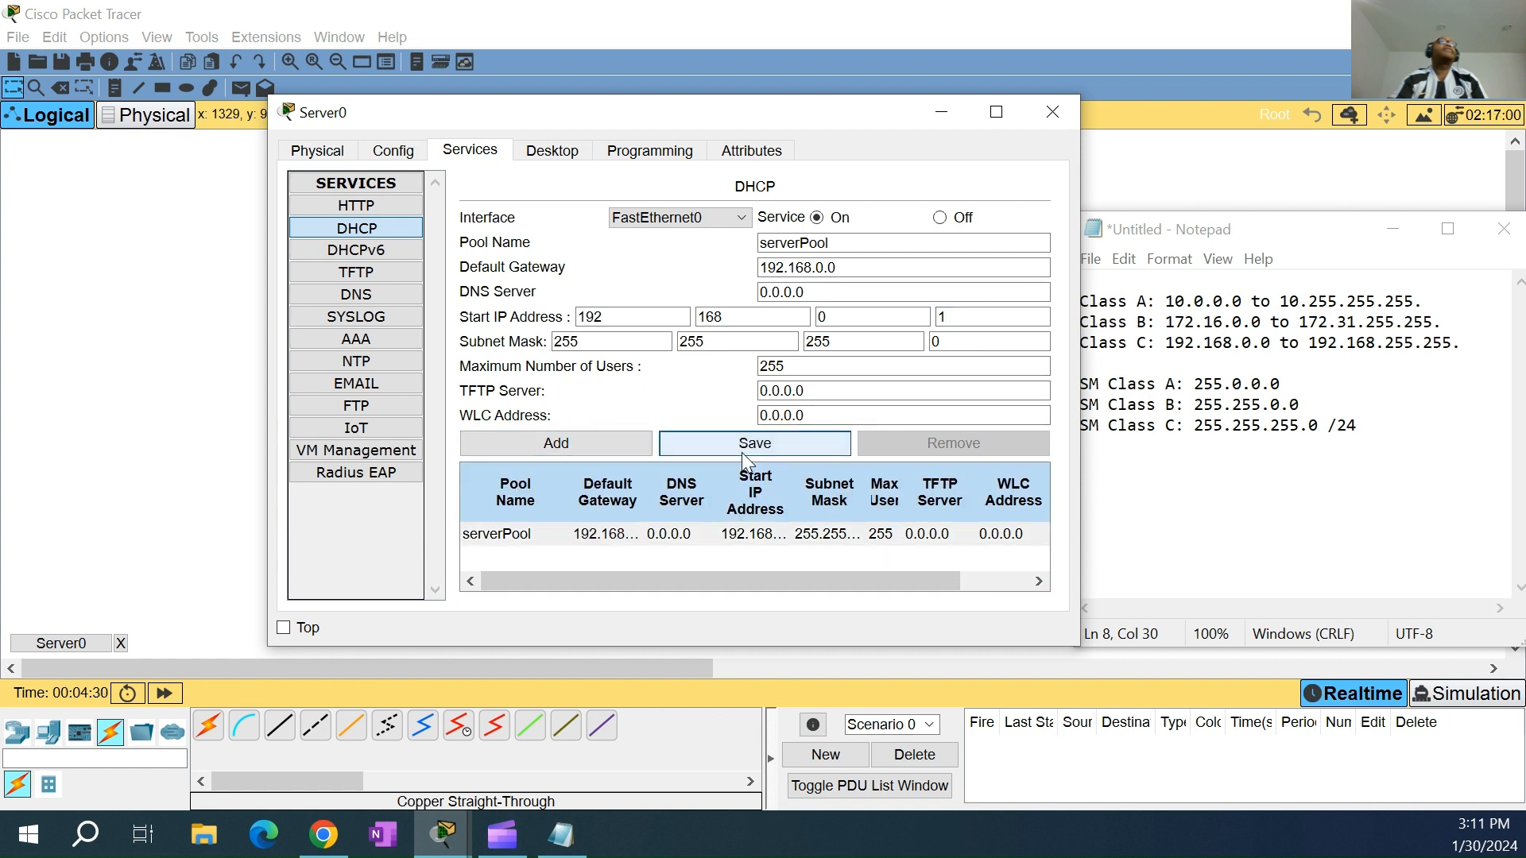
Review Server0's global settings, DHCP pool and IP configuration, and close its window
{"action": "left_click", "coordinate": [393, 150]}
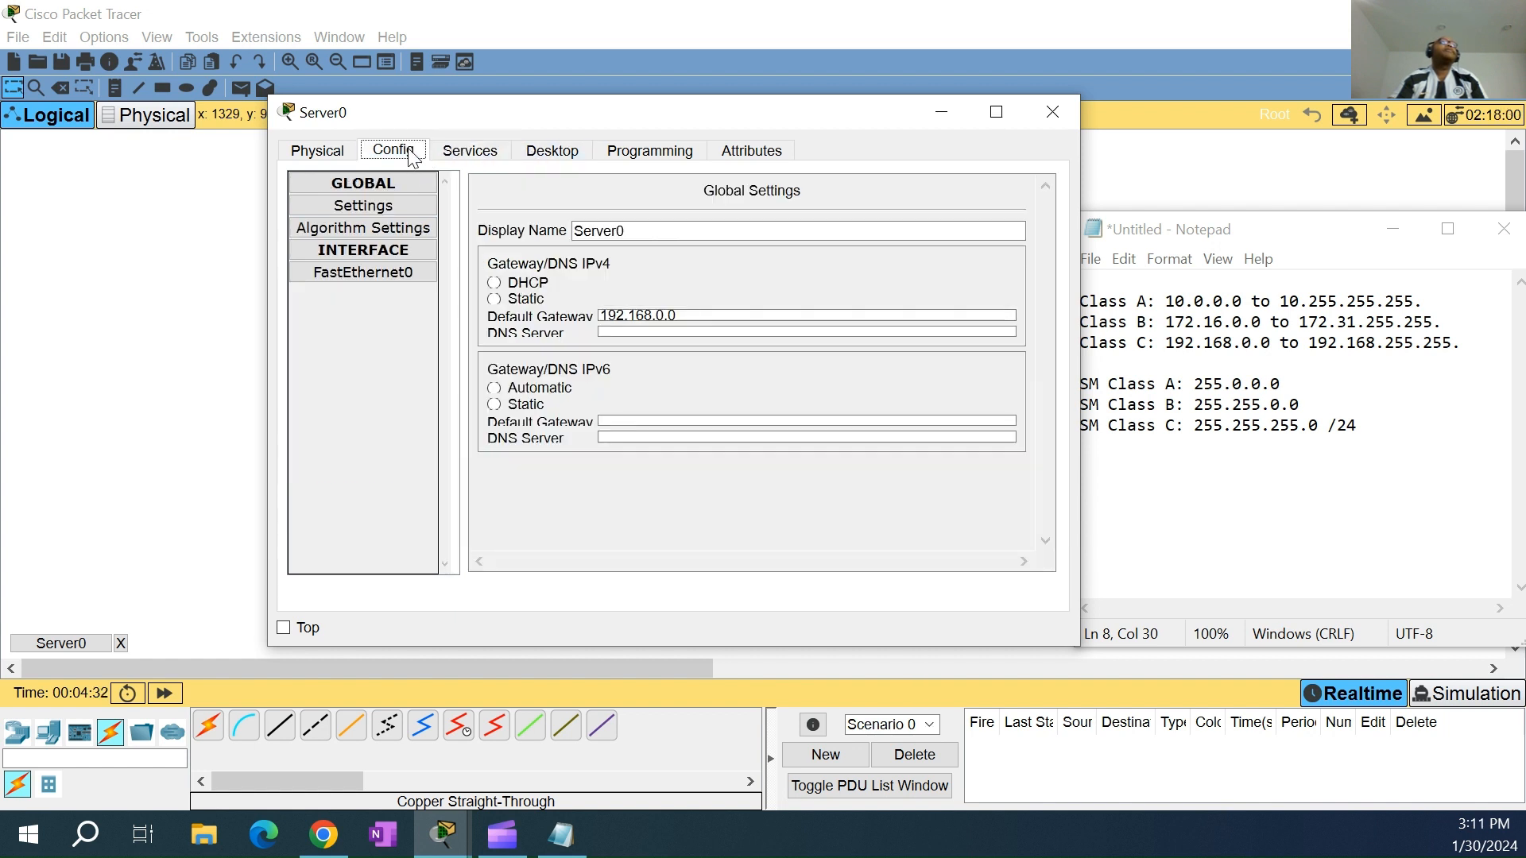
{"action": "left_click", "coordinate": [481, 153]}
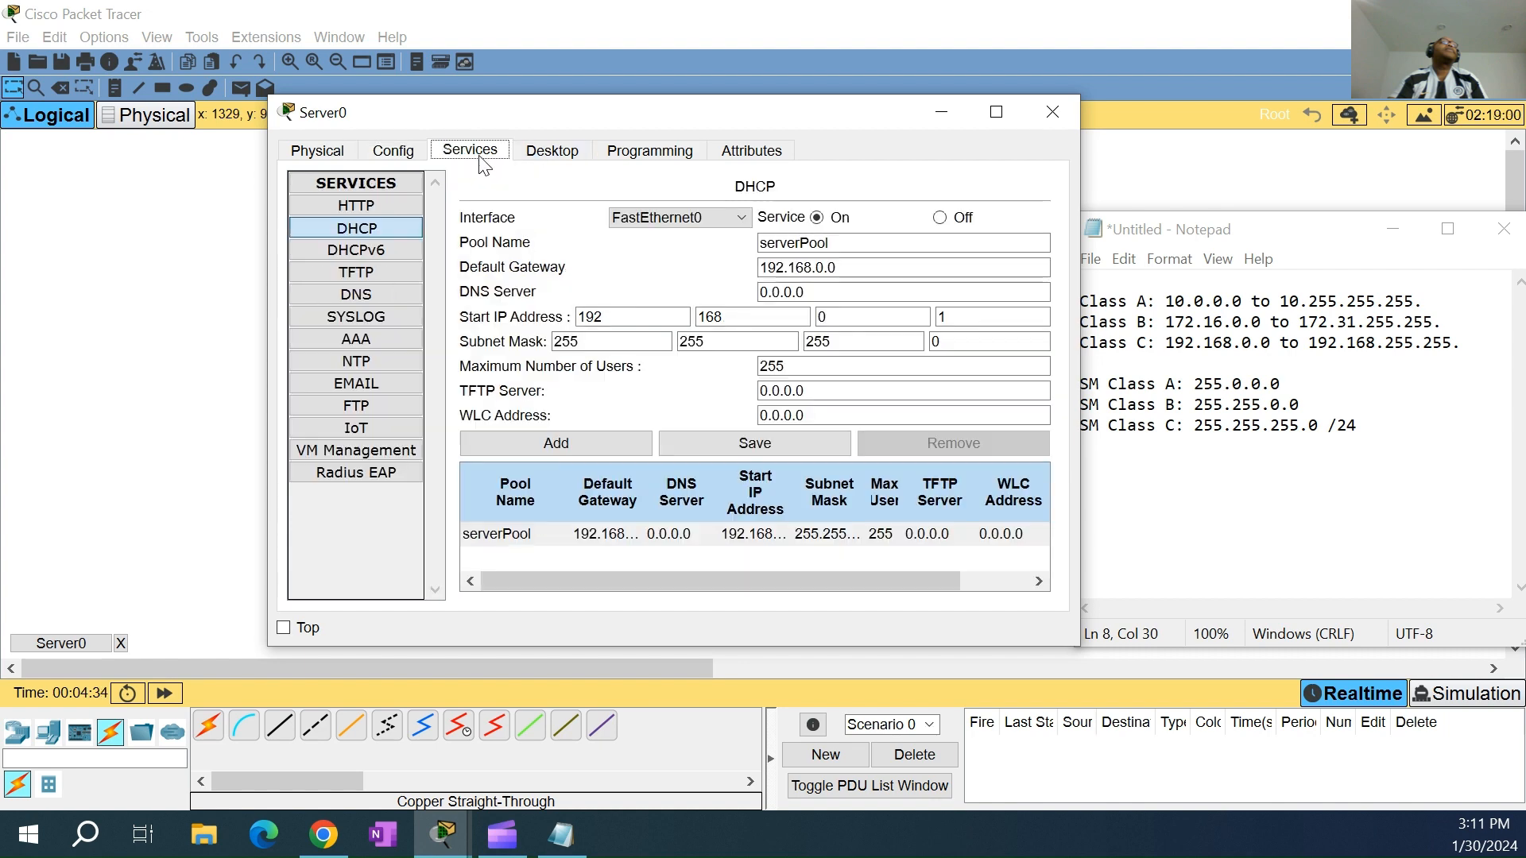
{"action": "left_click", "coordinate": [547, 153]}
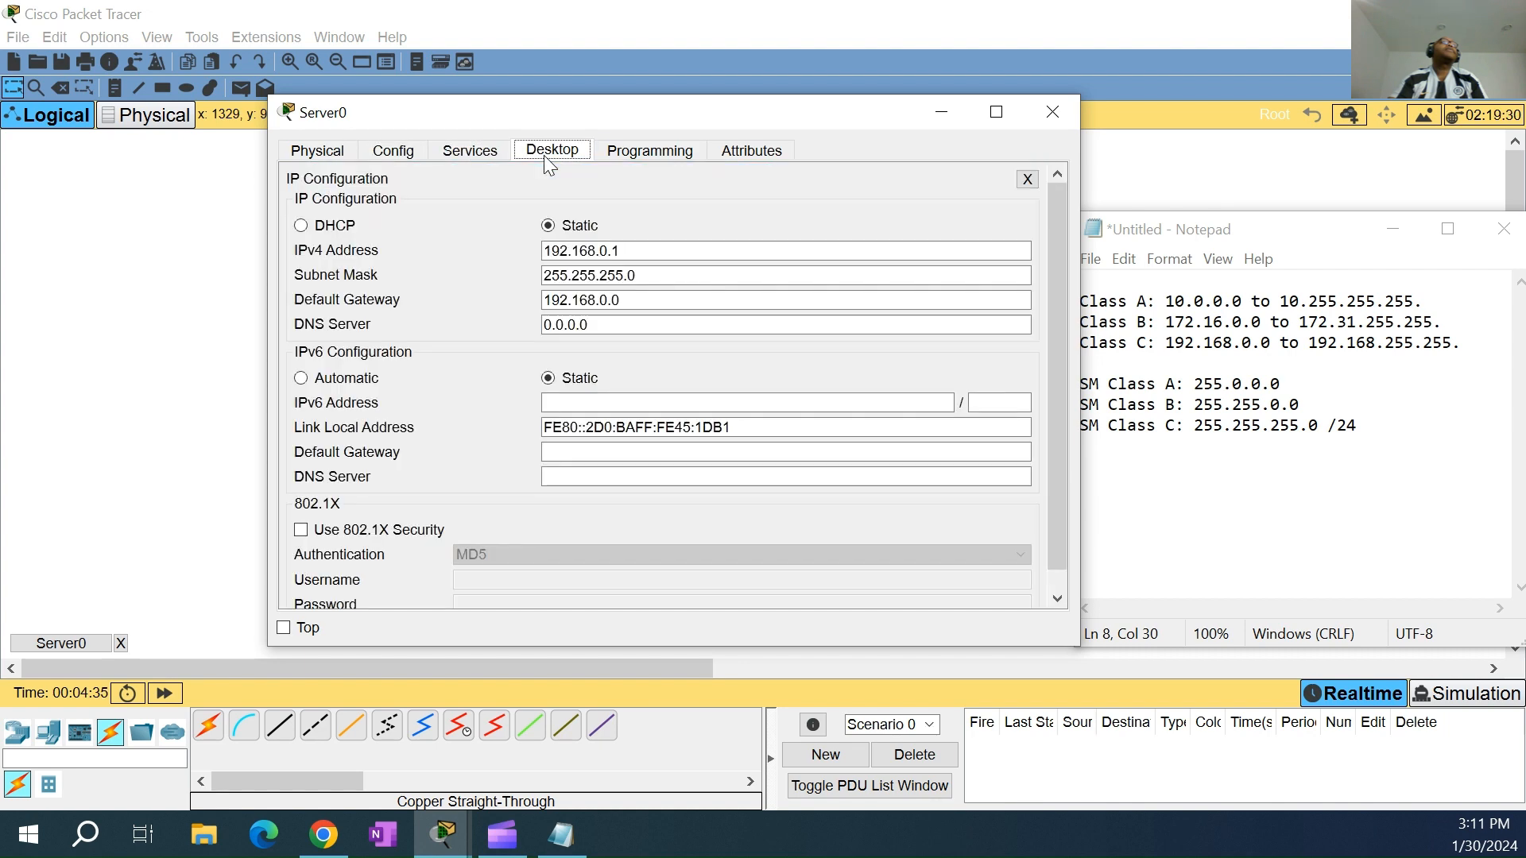
{"action": "left_click", "coordinate": [1053, 112]}
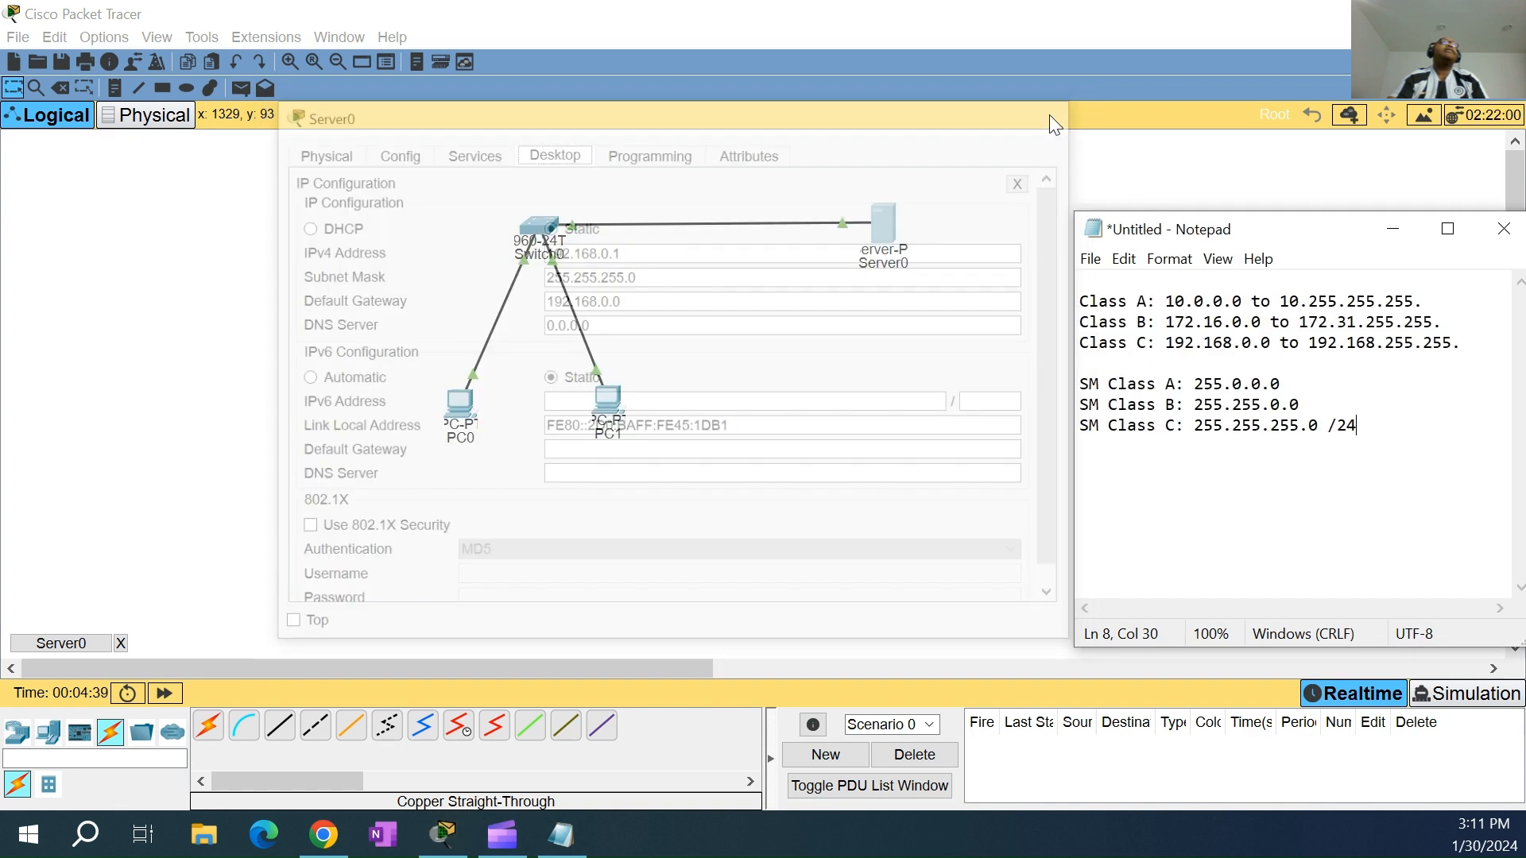
Switch PC0's IPv4 configuration on FastEthernet0 to DHCP, and move its window clear of the topology
{"action": "left_click", "coordinate": [471, 405]}
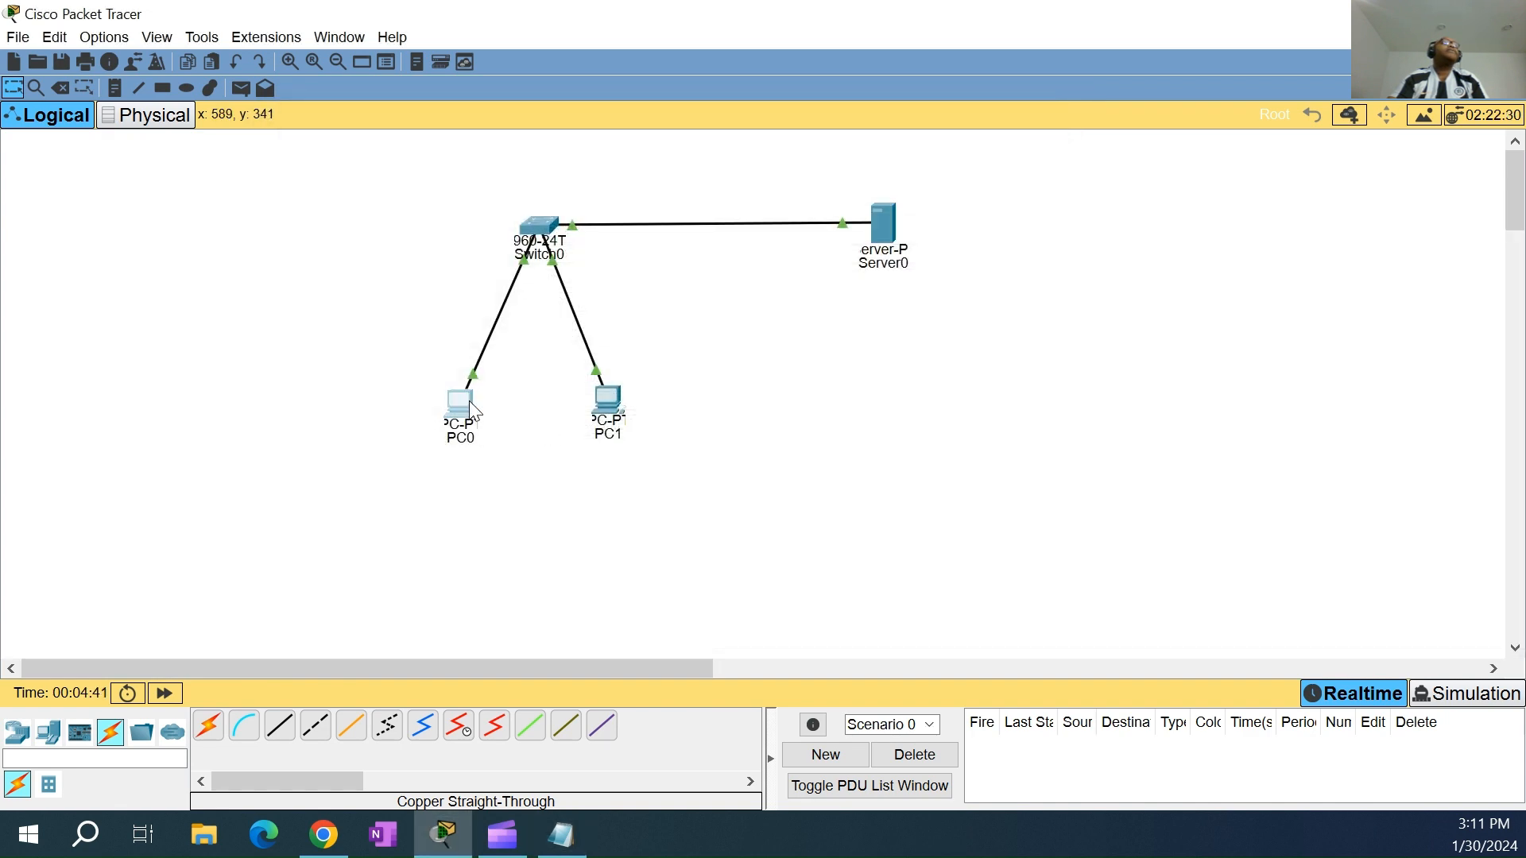
{"action": "left_click", "coordinate": [664, 170]}
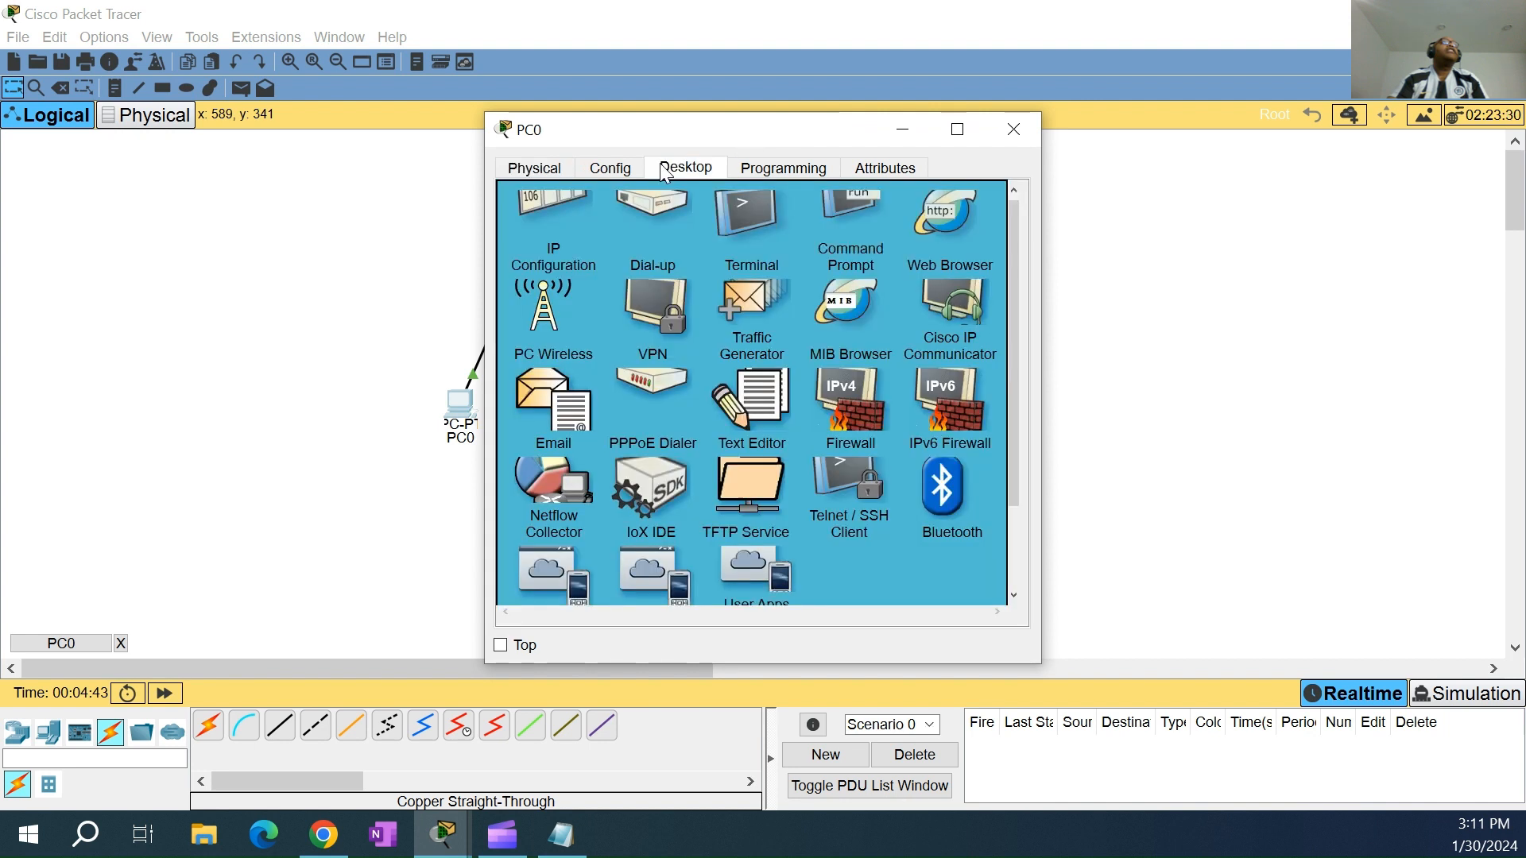
{"action": "left_click", "coordinate": [575, 216]}
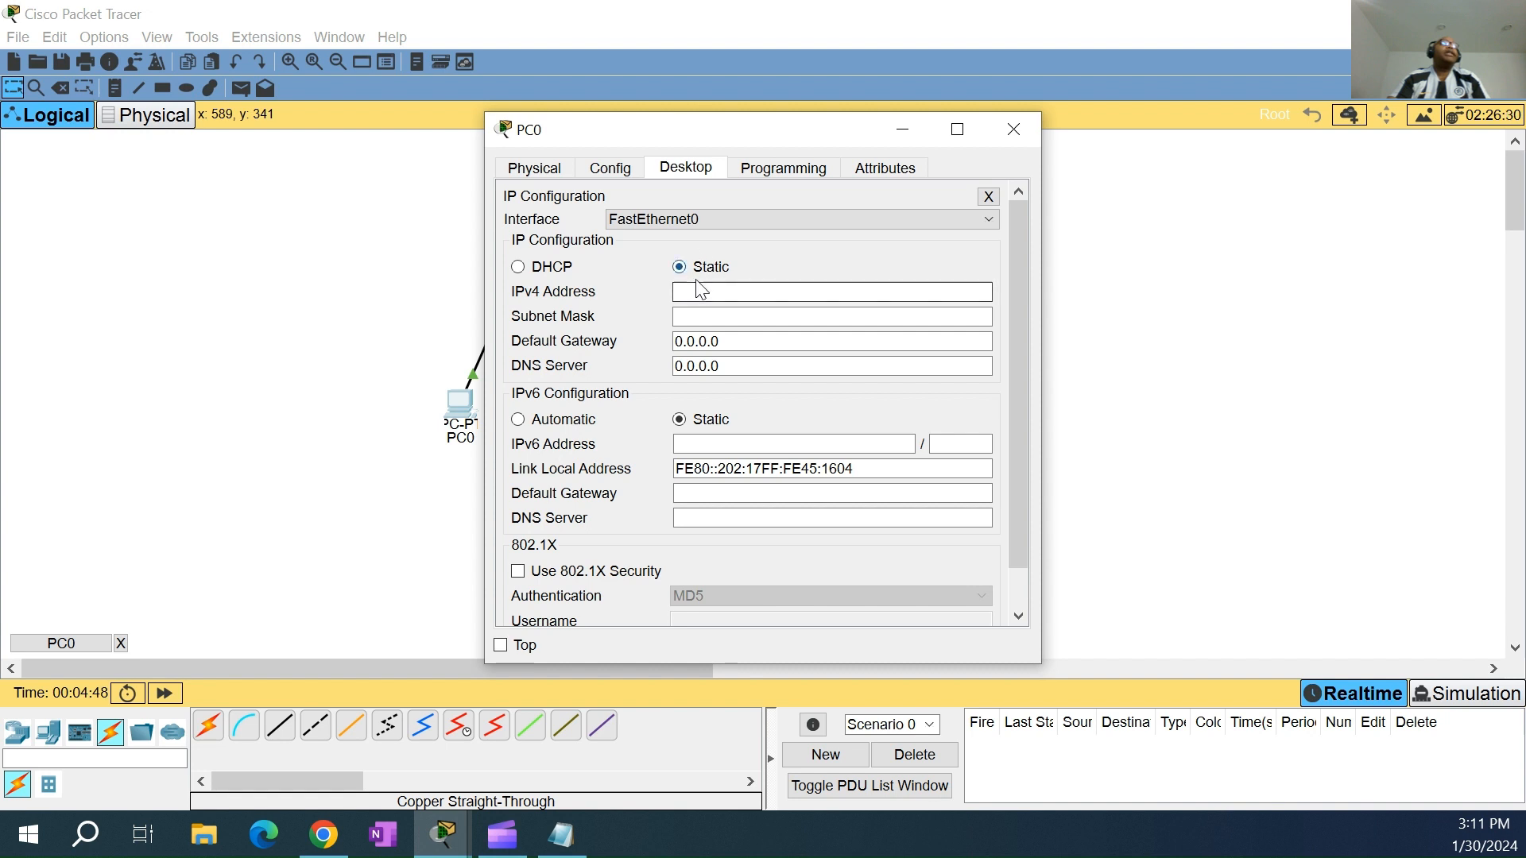
{"action": "left_click", "coordinate": [518, 267]}
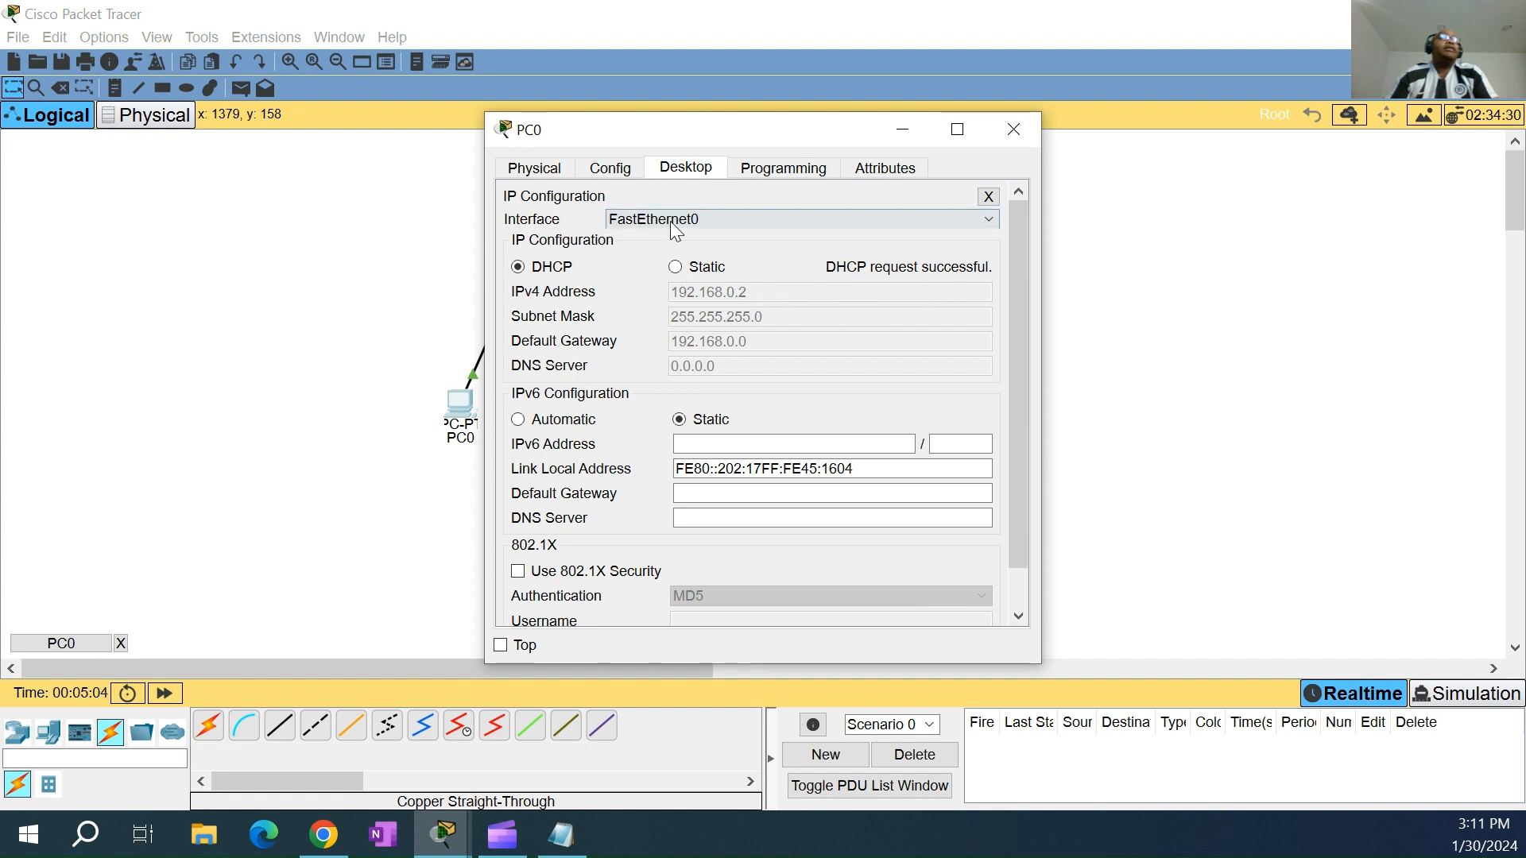
{"action": "left_click_drag", "start_coordinate": [704, 131], "coordinate": [1244, 160]}
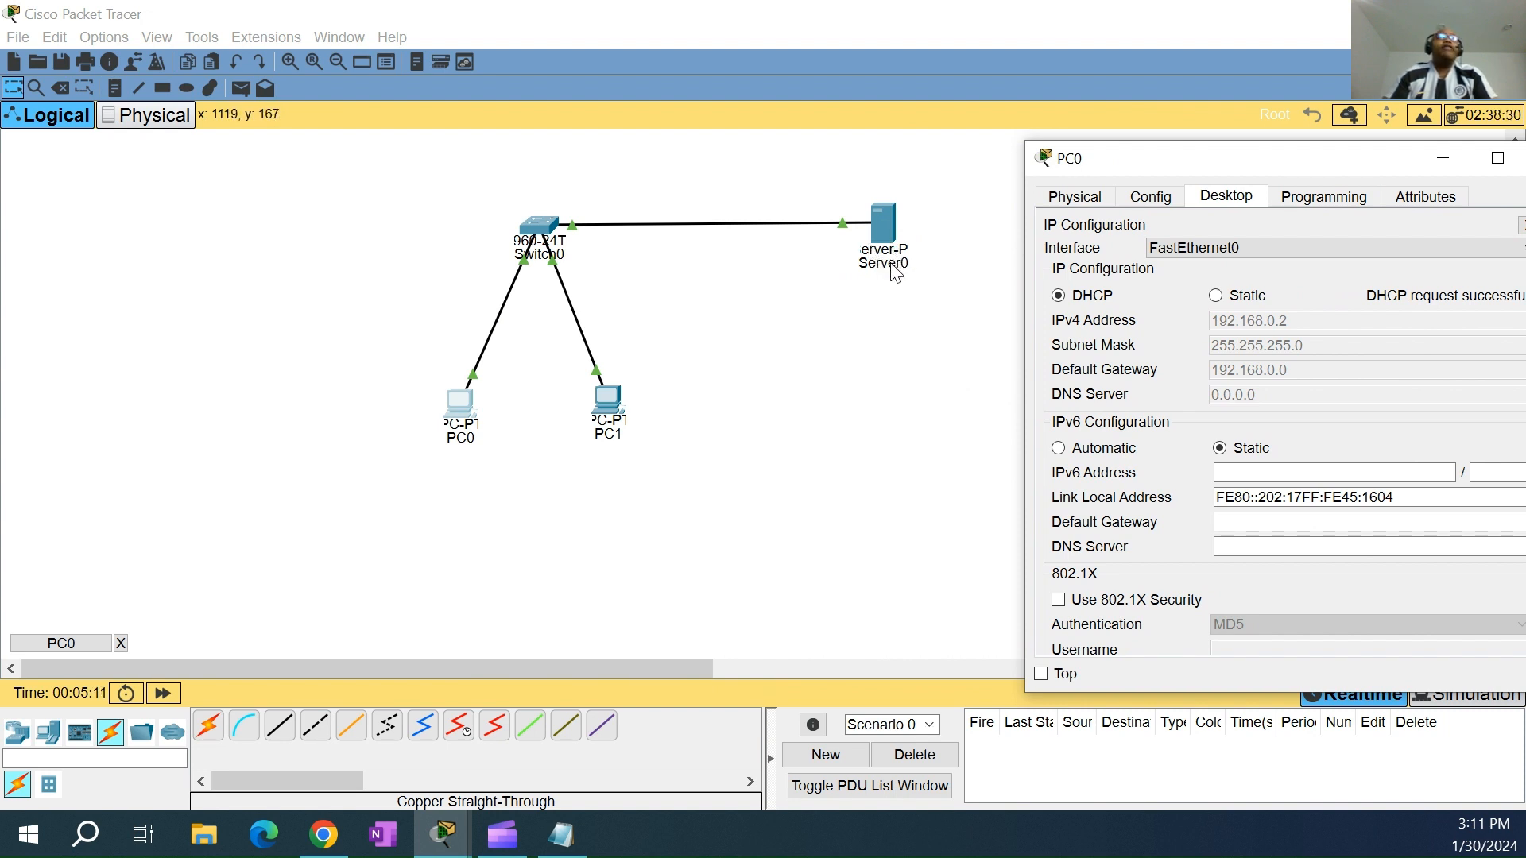
{"action": "left_click_drag", "start_coordinate": [1200, 163], "coordinate": [1101, 139]}
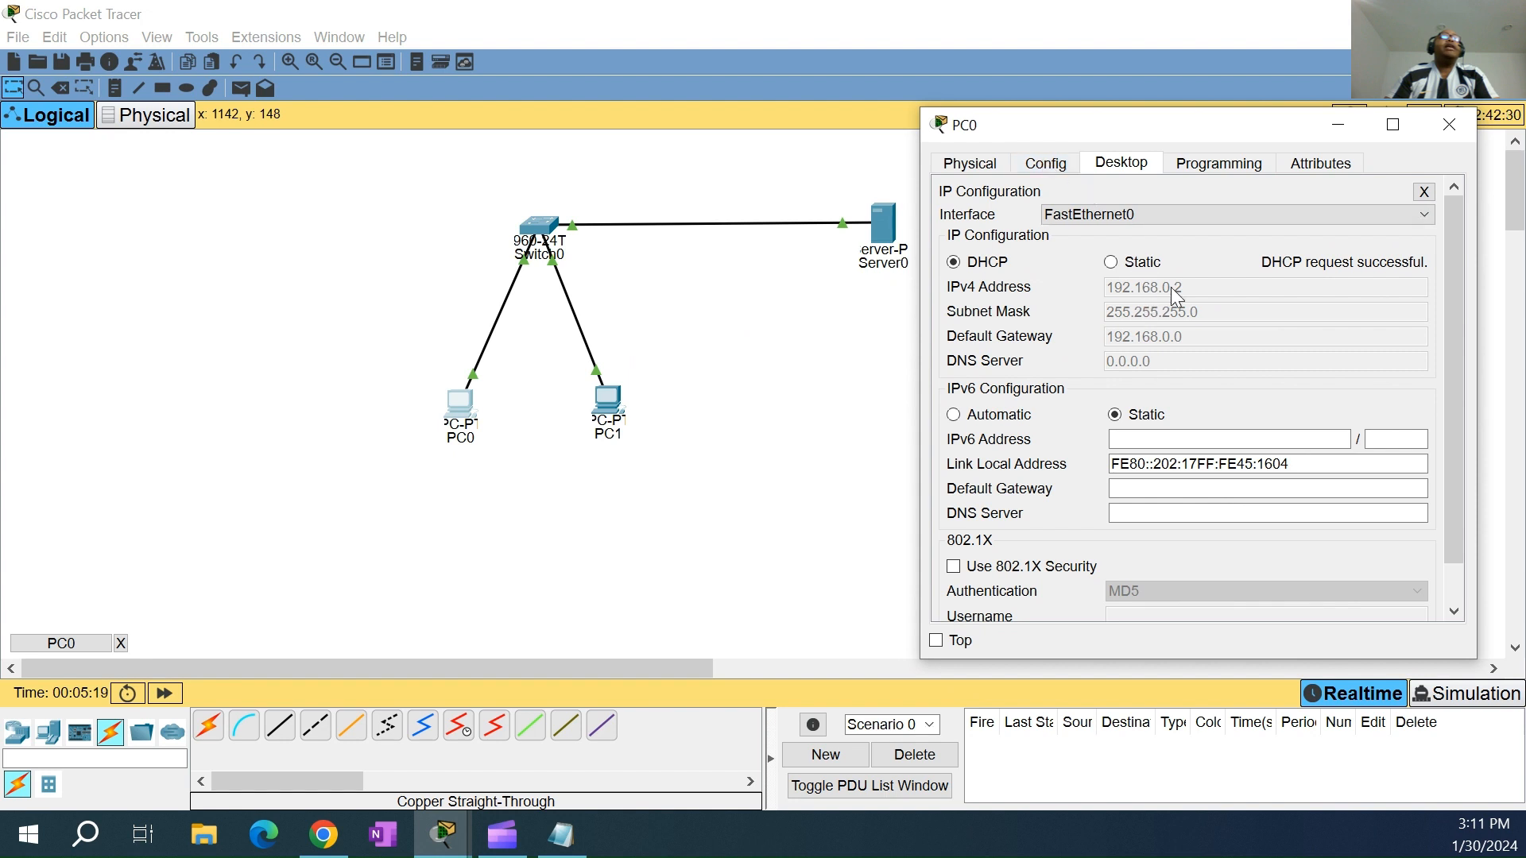
Rename the server in the topology as "Server 192.168.0.1"
{"action": "left_click", "coordinate": [895, 269]}
{"action": "left_click", "coordinate": [895, 266]}
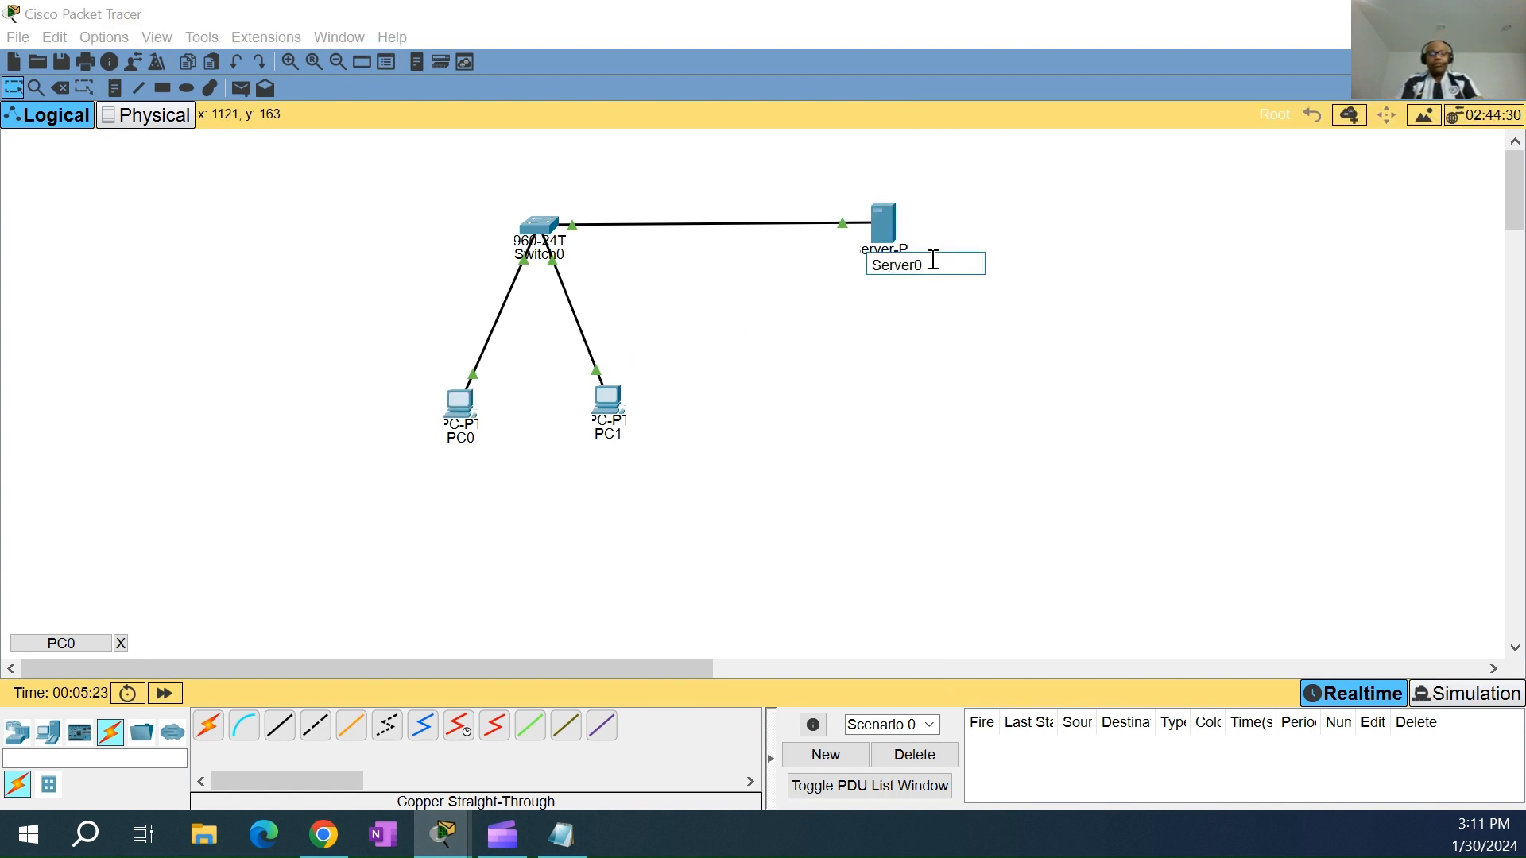
{"action": "key", "text": "BackSpace"}
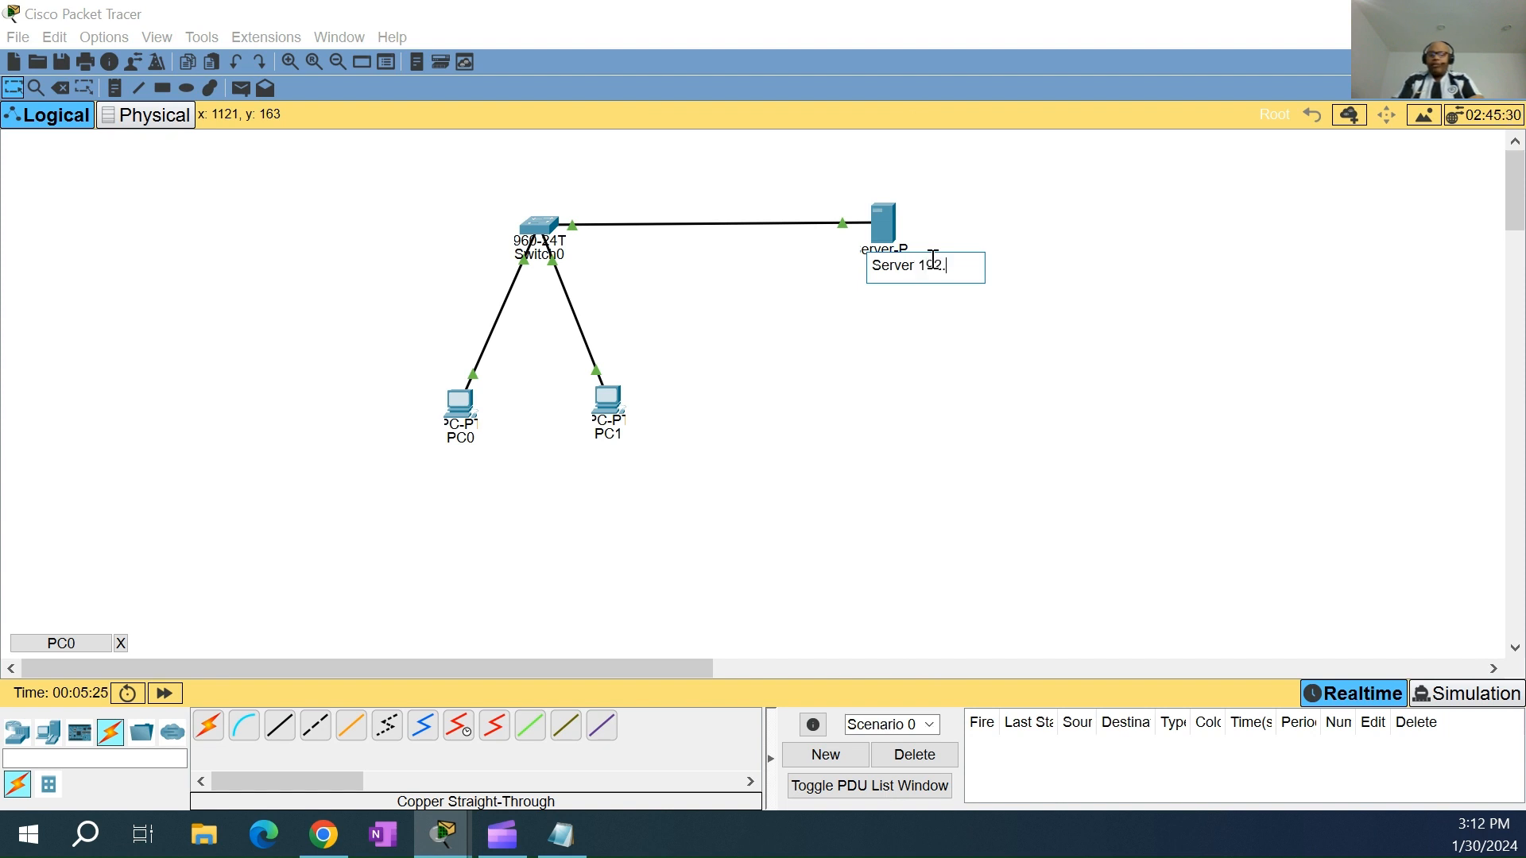
{"action": "type", "text": "192.168.0.1"}
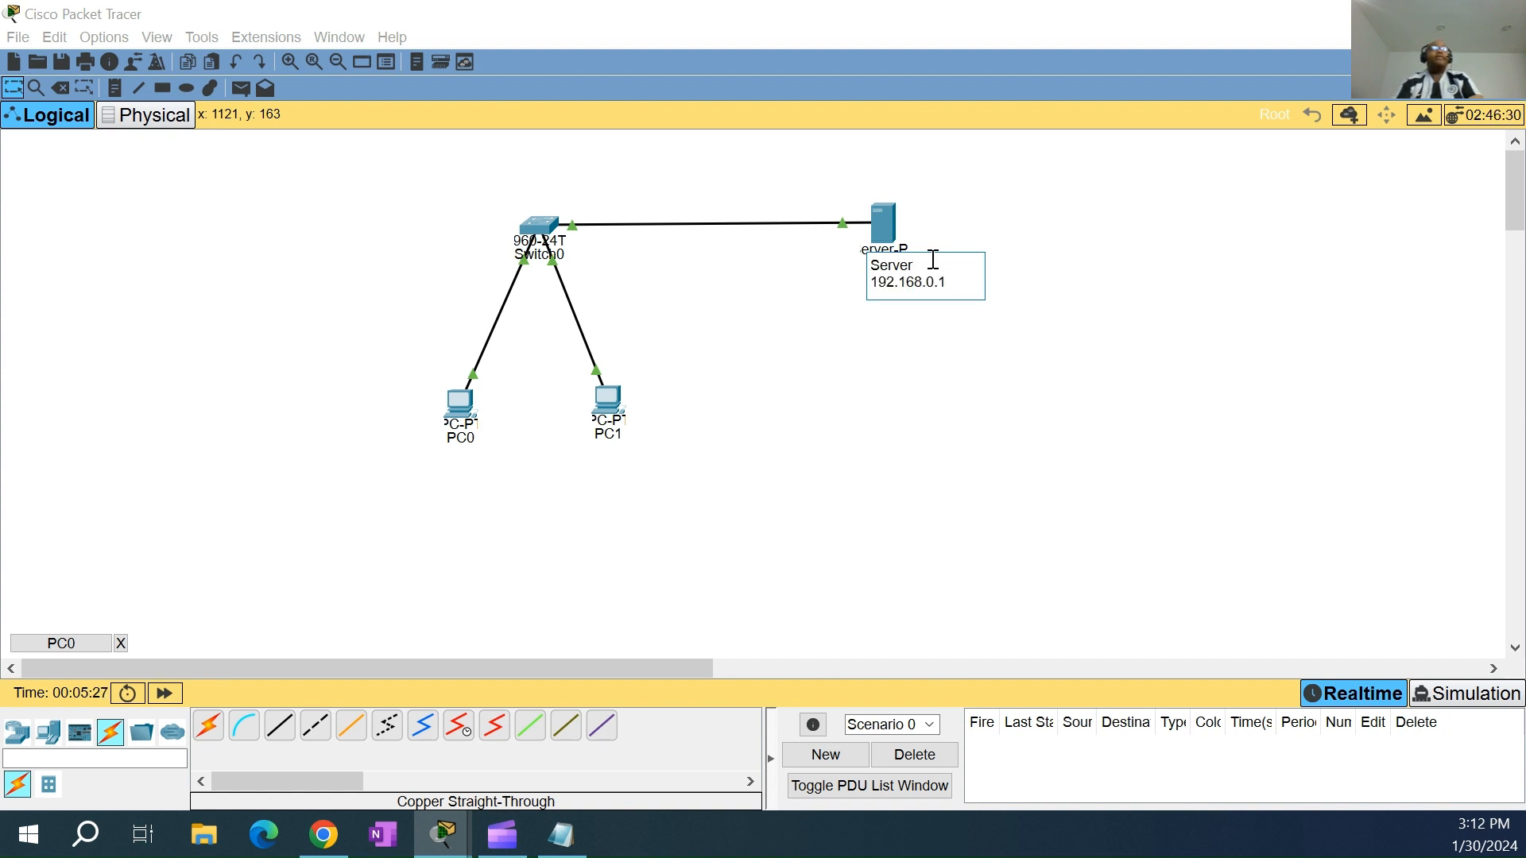
Rename PC0 in the topology as "PC0 192.168.0.2"
{"action": "left_click", "coordinate": [474, 446]}
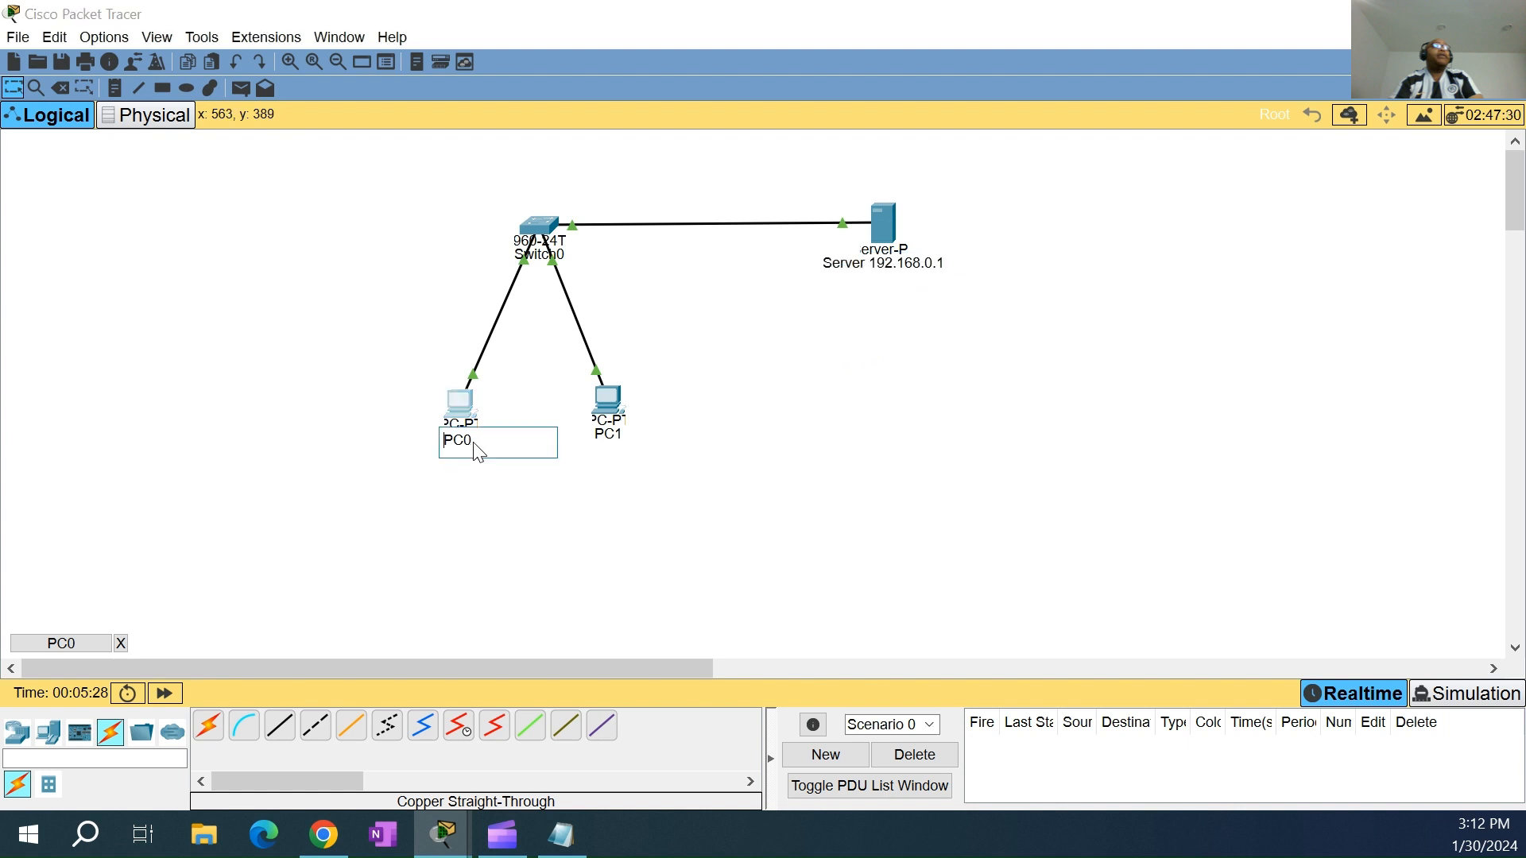
{"action": "double_click", "coordinate": [482, 444]}
{"action": "left_click", "coordinate": [484, 442]}
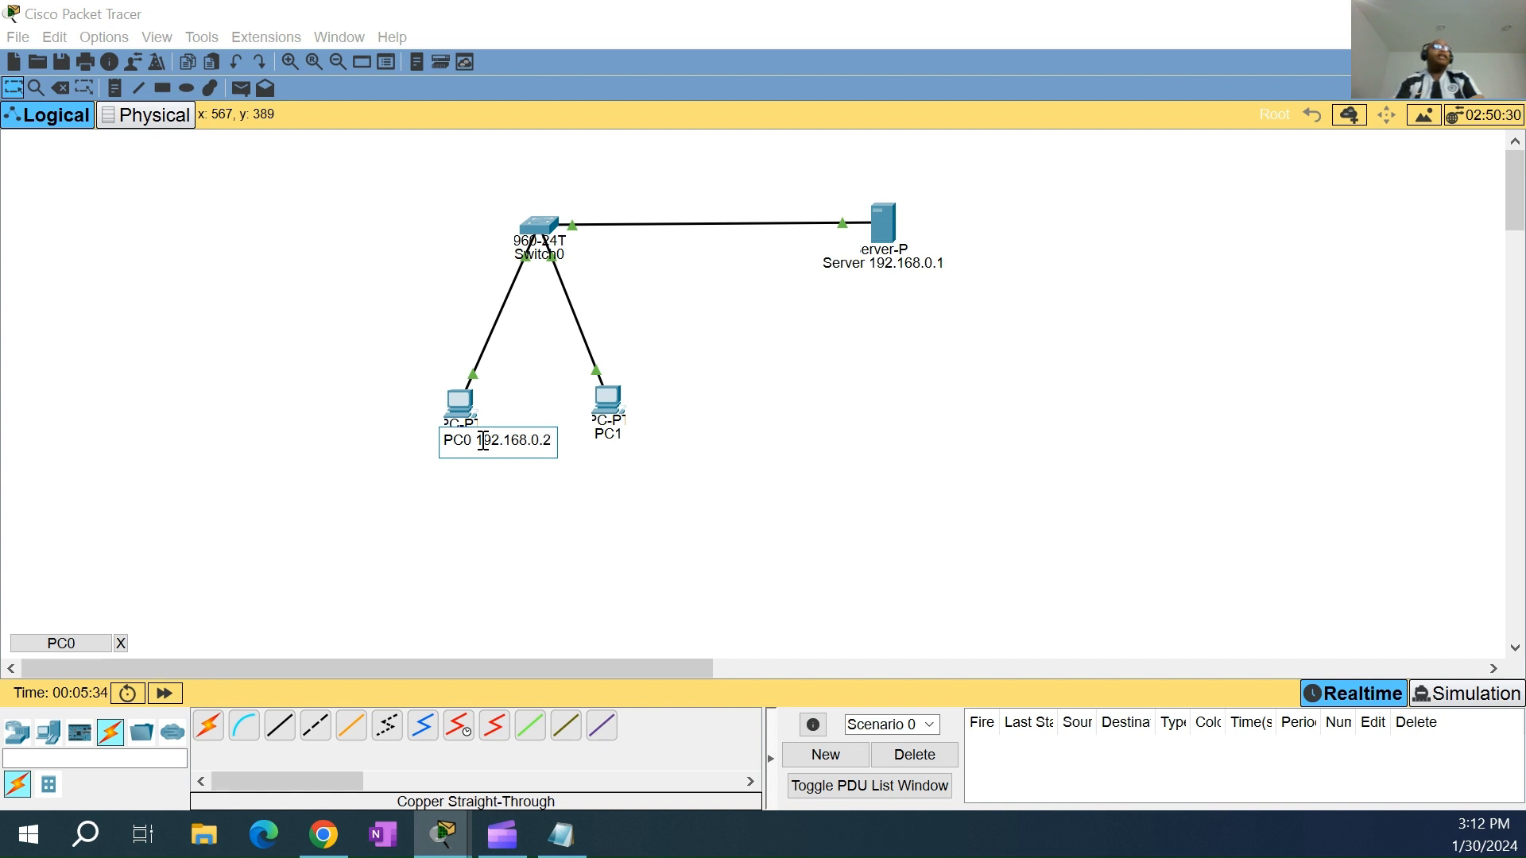
{"action": "scroll", "coordinate": [483, 441], "scroll_direction": "down", "scroll_amount": 2}
{"action": "left_click", "coordinate": [494, 390]}
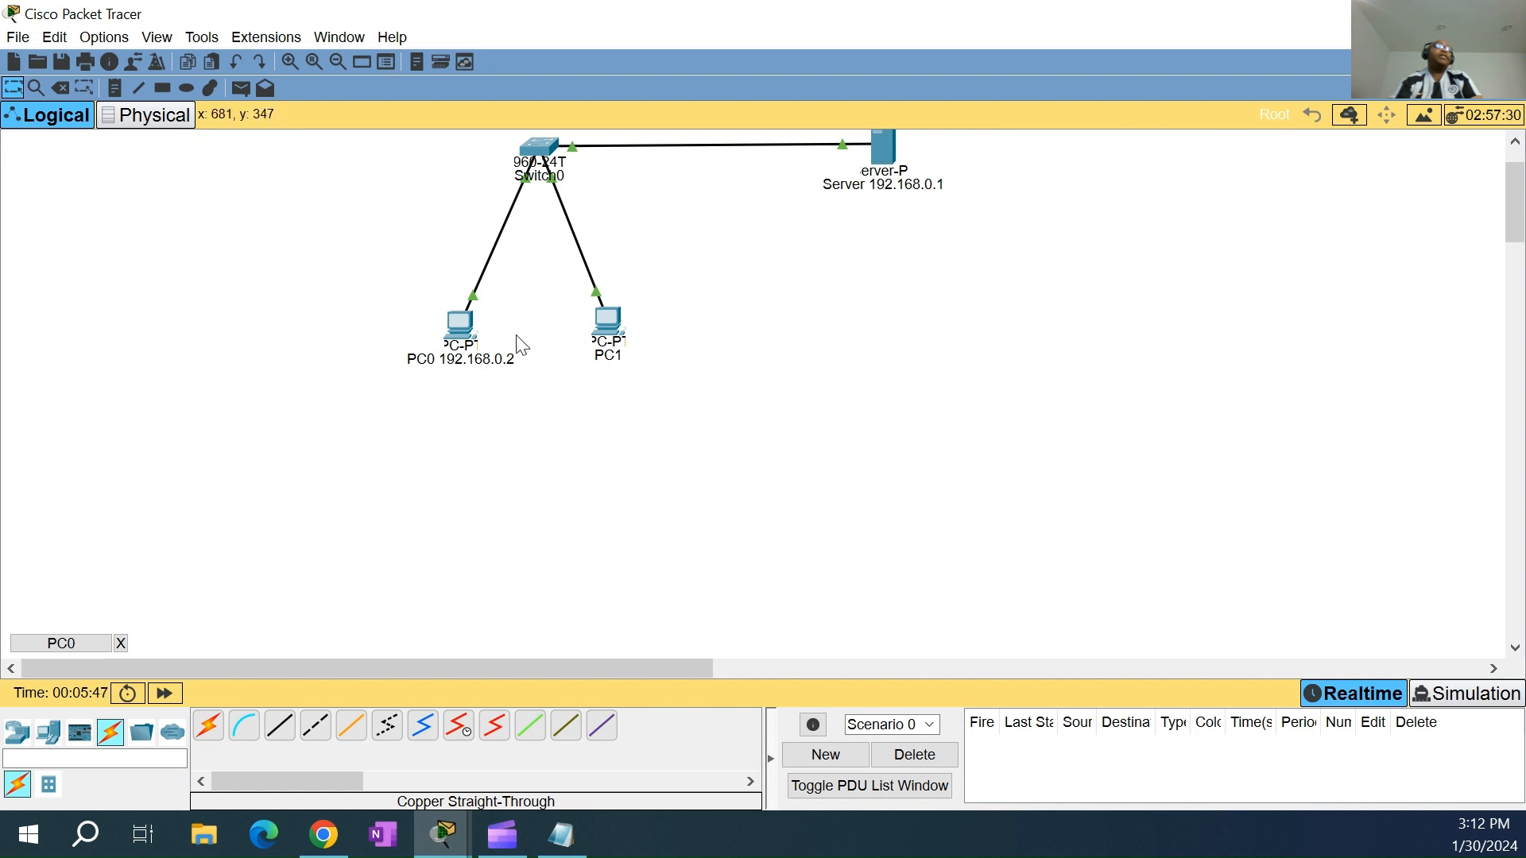
Ping the server at 192.168.0.1 from PC0's Command Prompt
{"action": "left_click", "coordinate": [463, 340]}
{"action": "left_click", "coordinate": [1049, 164]}
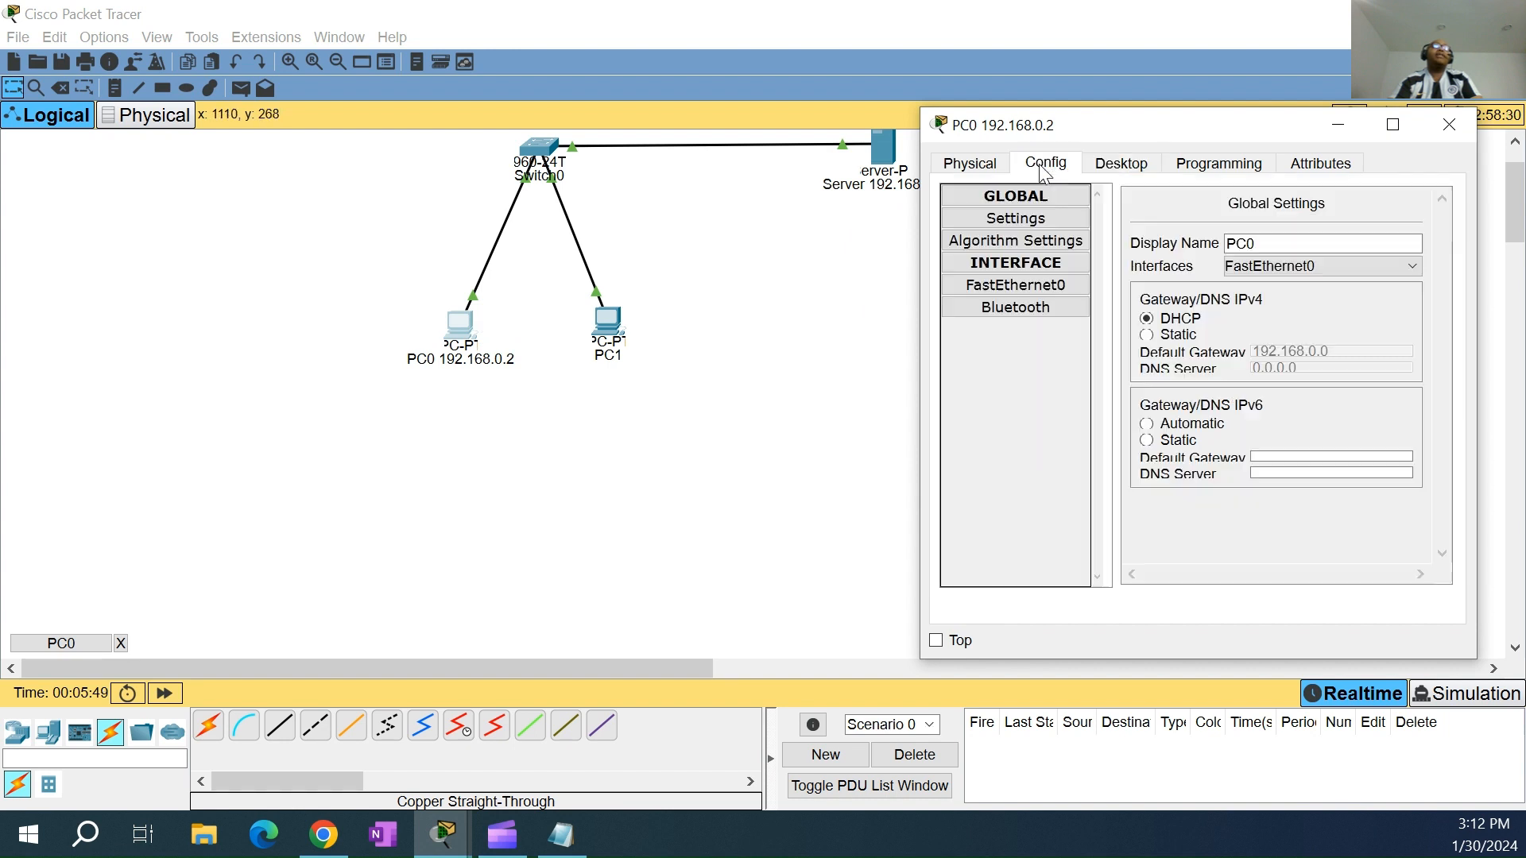
{"action": "left_click", "coordinate": [1138, 163]}
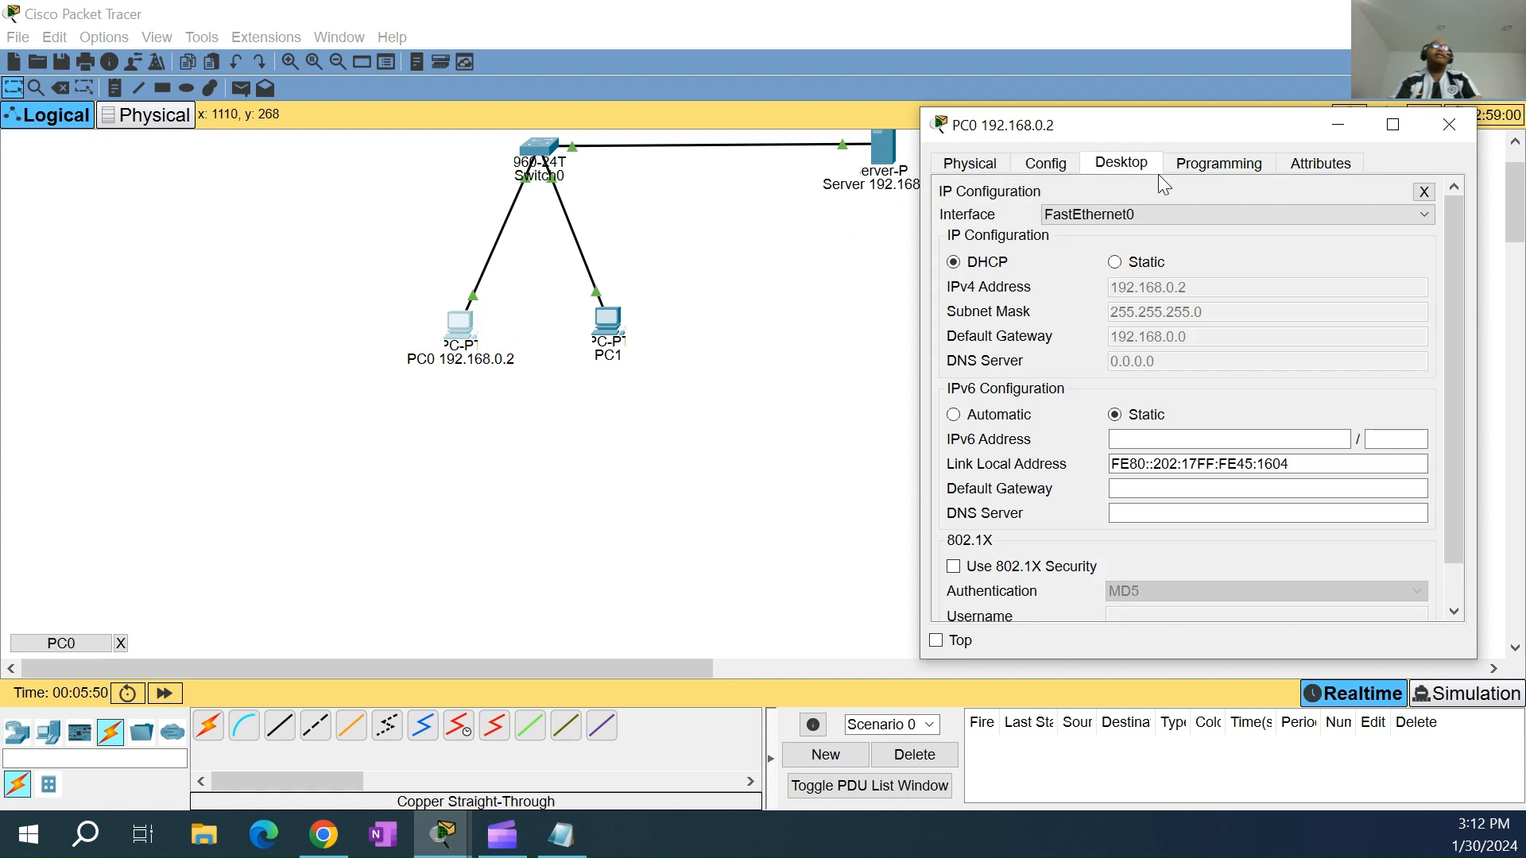
{"action": "left_click", "coordinate": [1424, 192]}
{"action": "left_click", "coordinate": [1286, 236]}
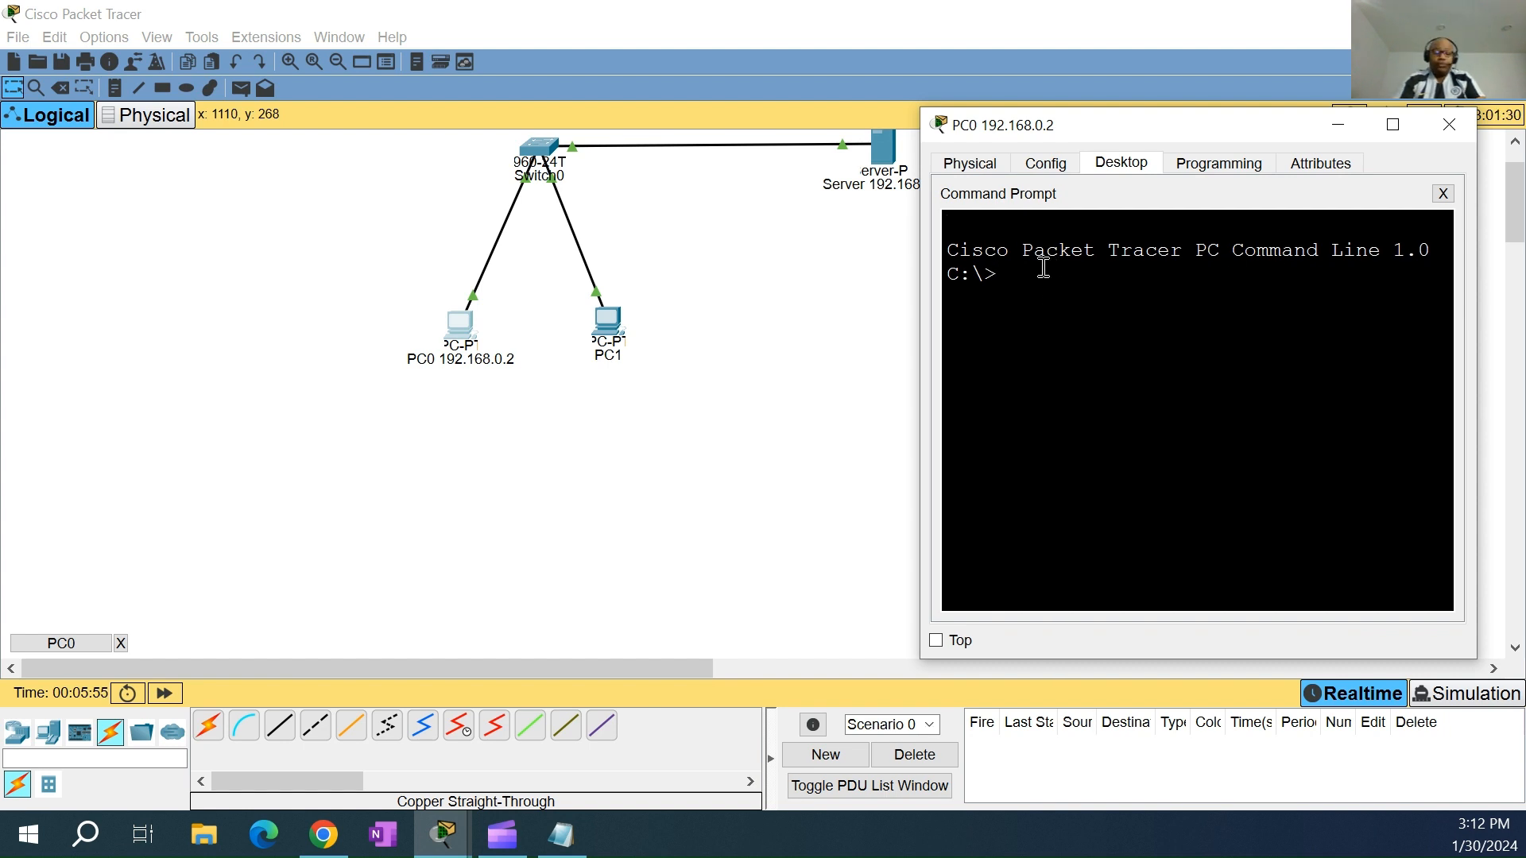
{"action": "type", "text": "ping 192.16"}
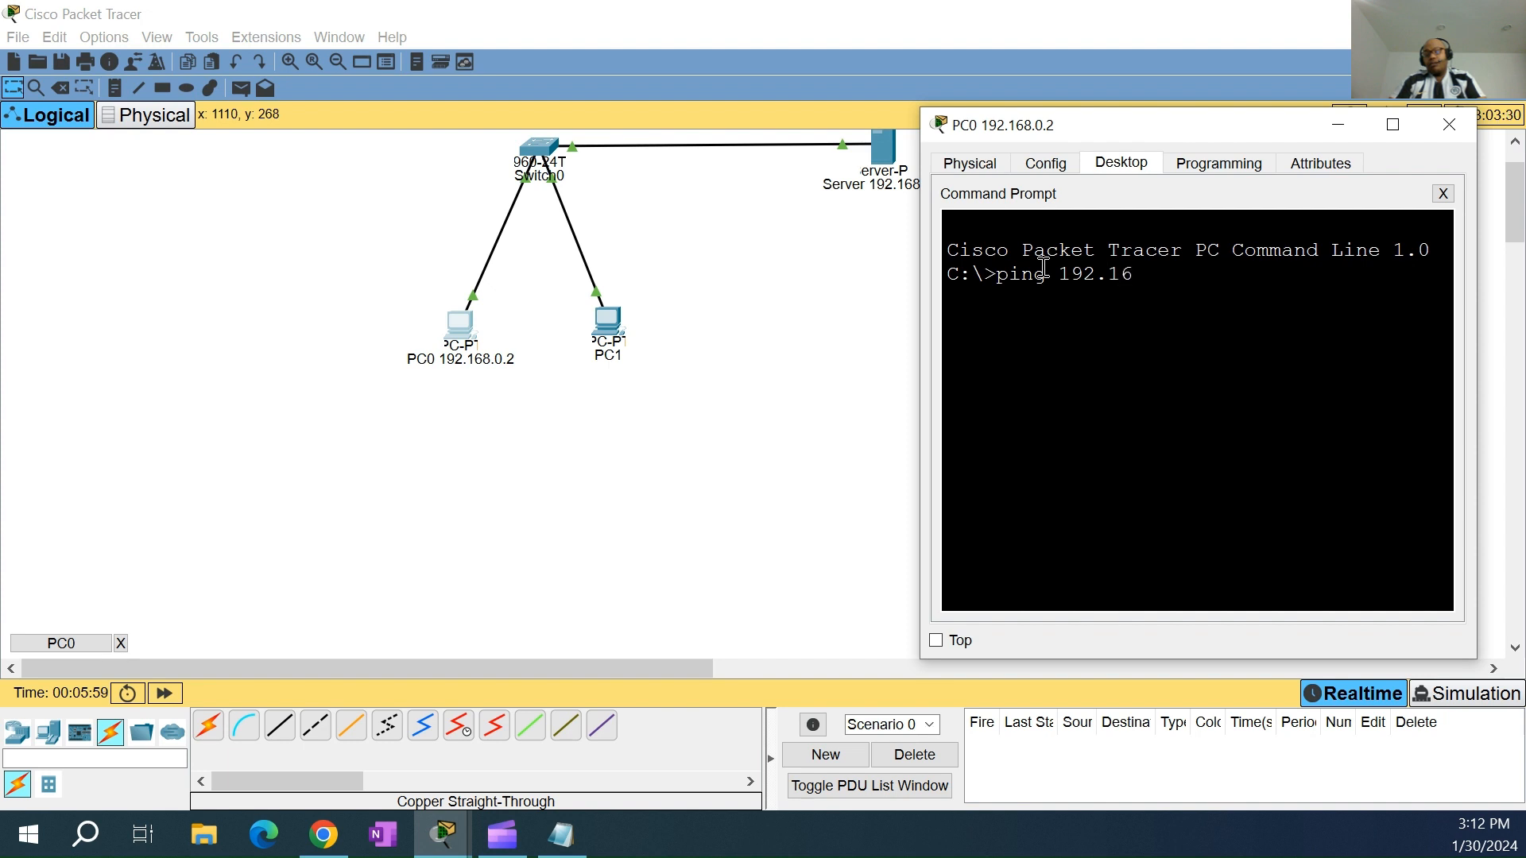
{"action": "type", "text": "8.0.1"}
{"action": "key", "text": "Return"}
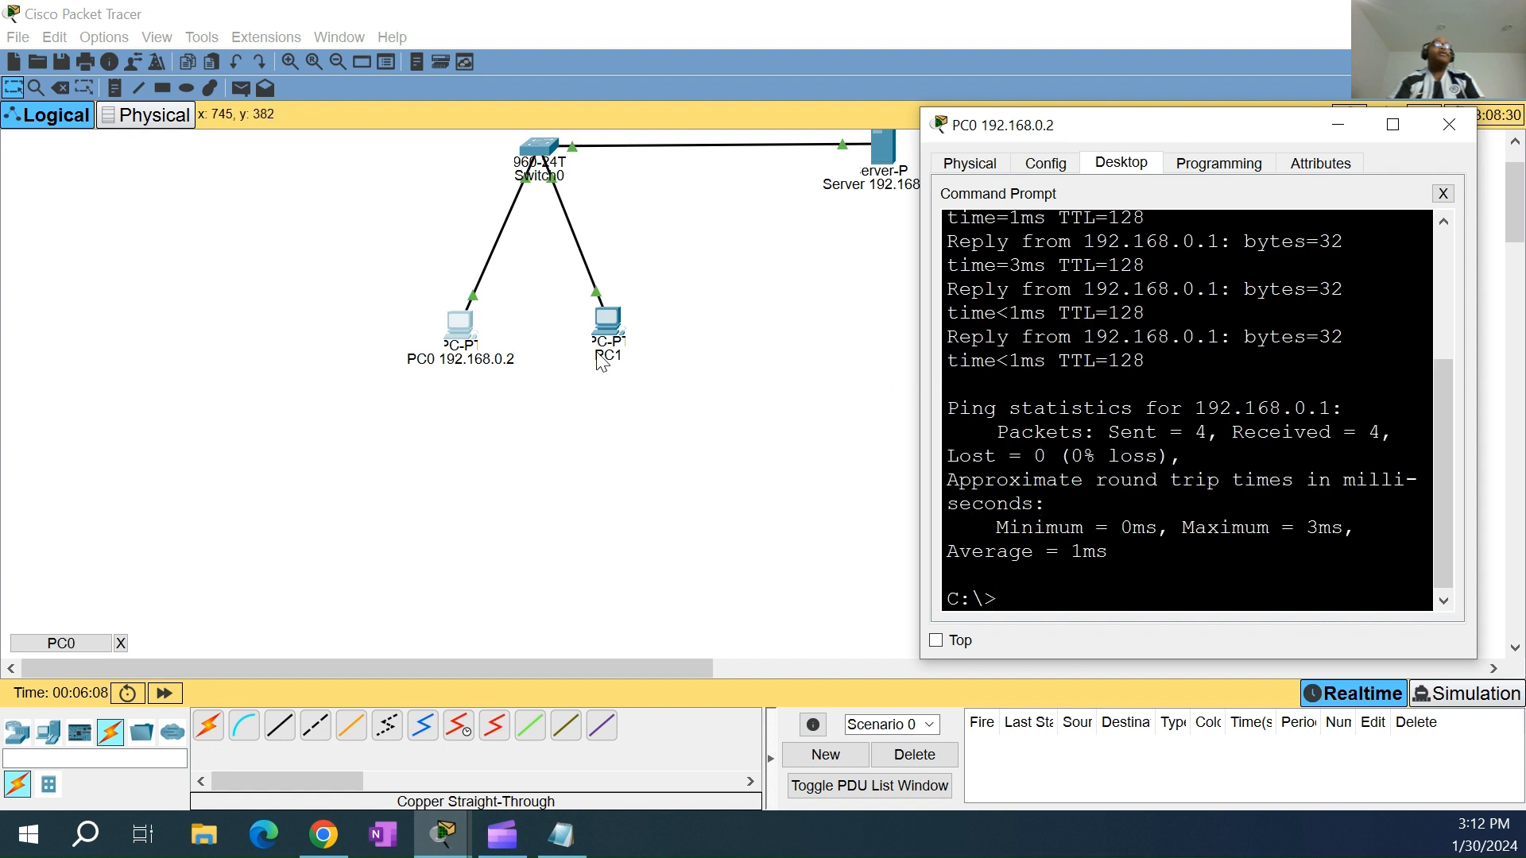
Examine PC1's IP configuration with its window moved clear of the topology, and close the window
{"action": "left_click", "coordinate": [602, 328]}
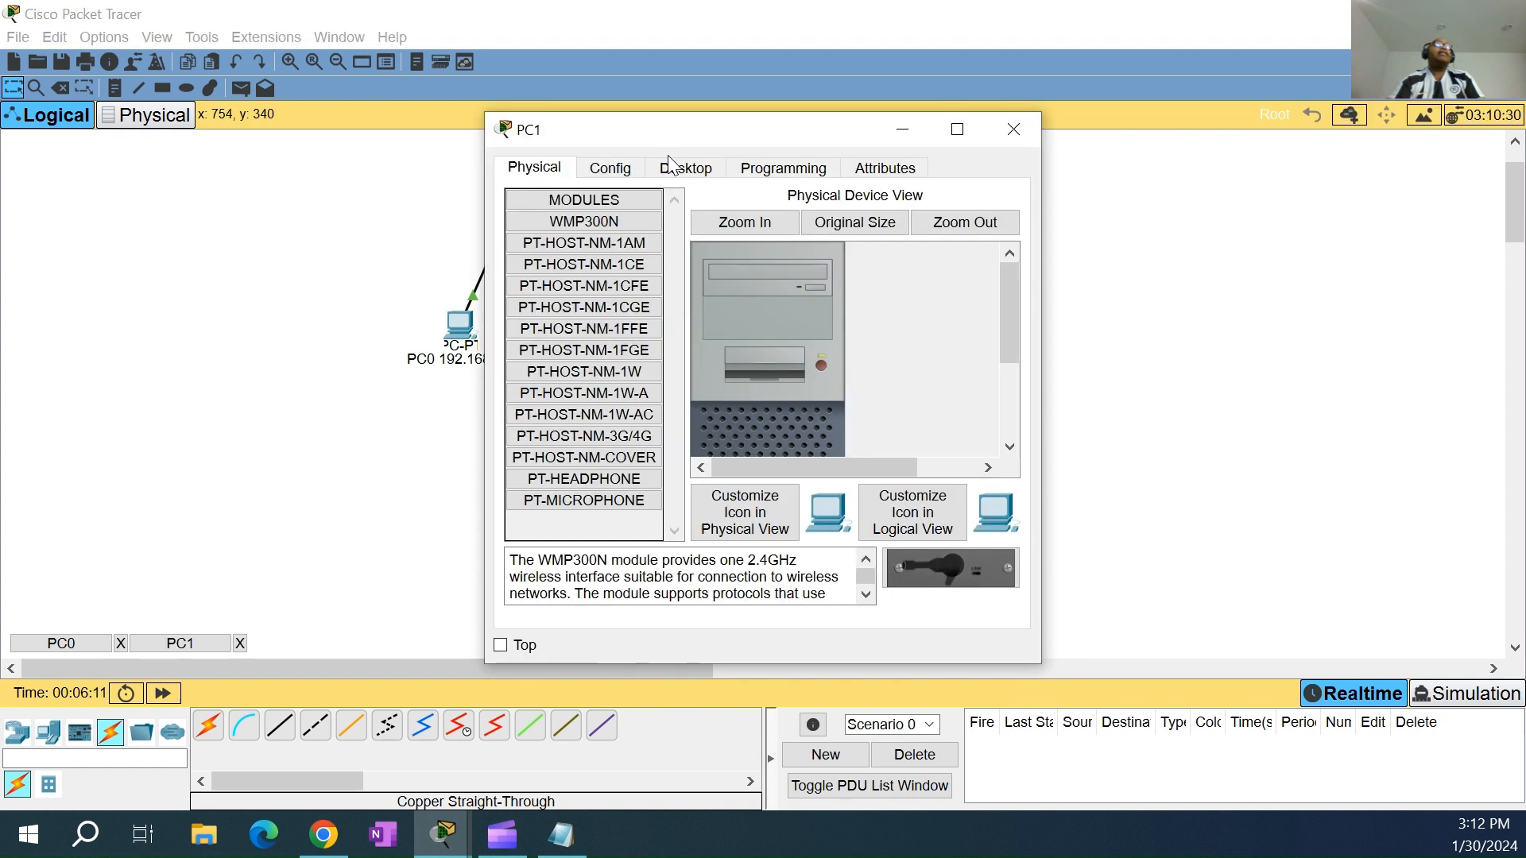
{"action": "left_click", "coordinate": [670, 165]}
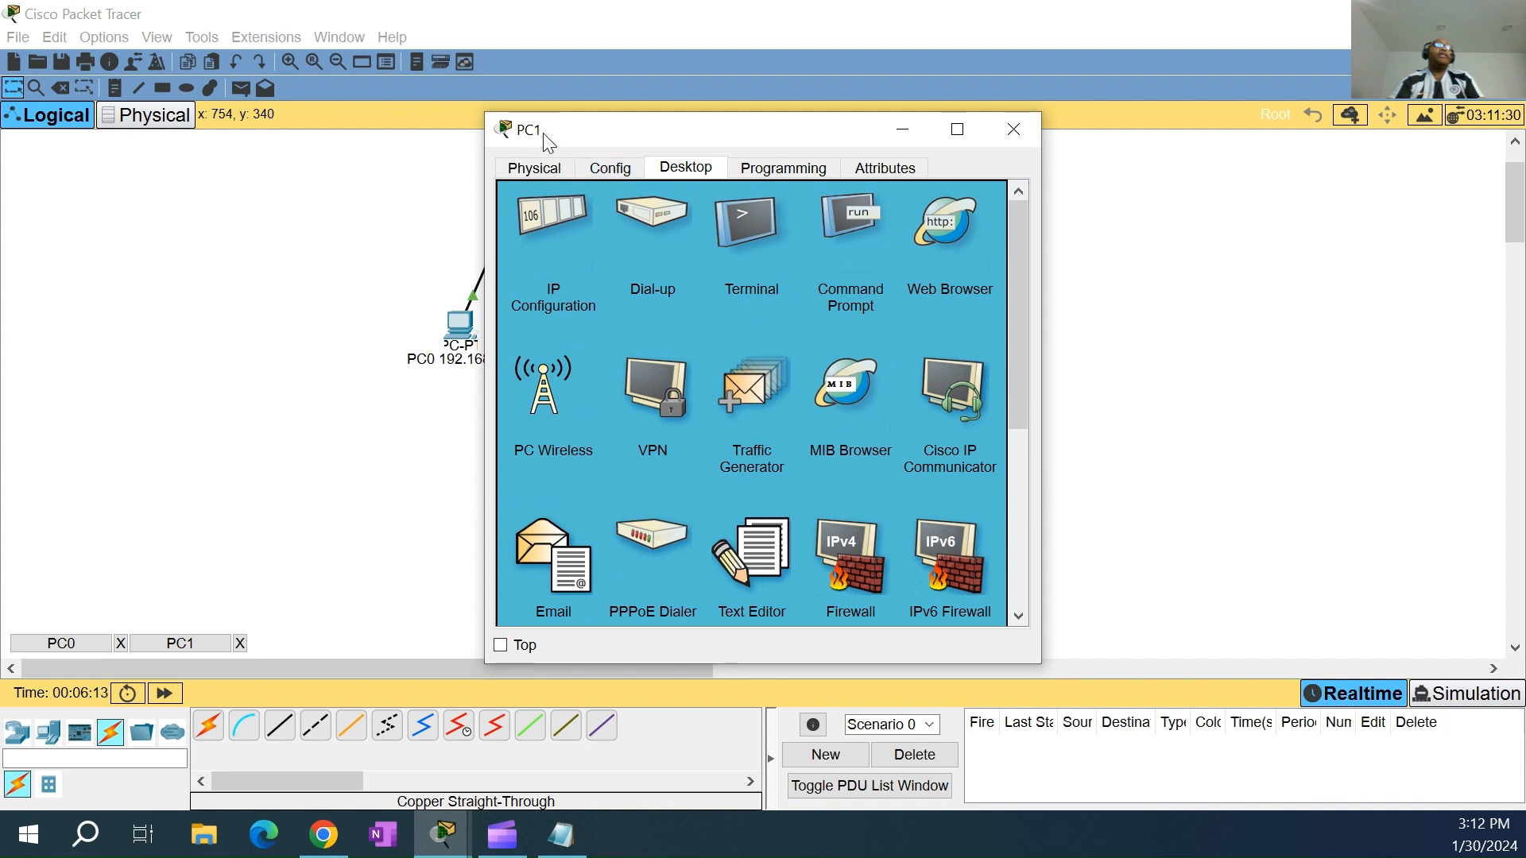
{"action": "left_click_drag", "start_coordinate": [733, 136], "coordinate": [1070, 254]}
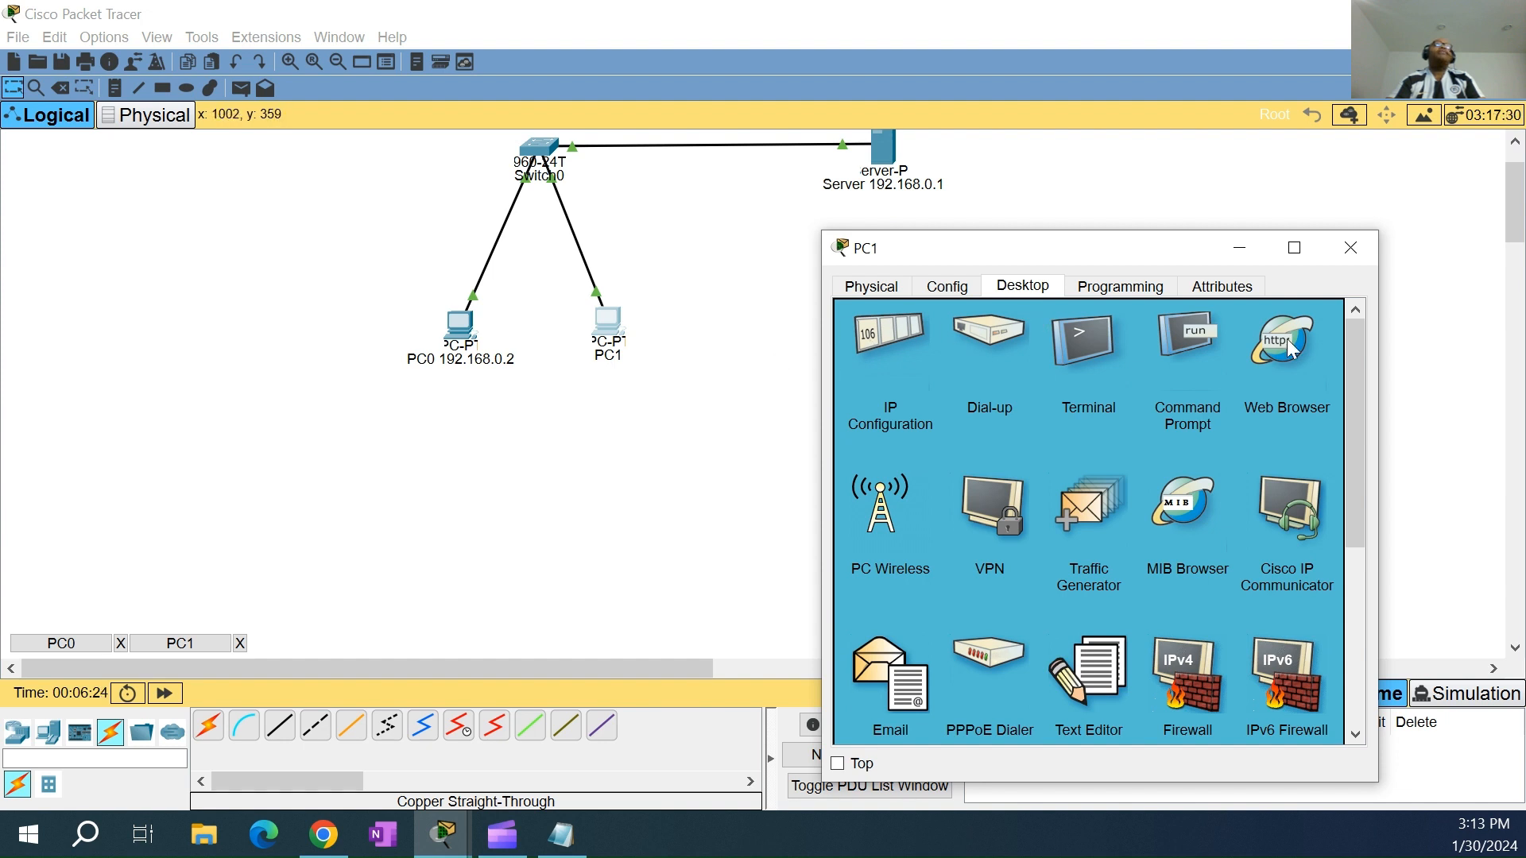
{"action": "left_click", "coordinate": [619, 332]}
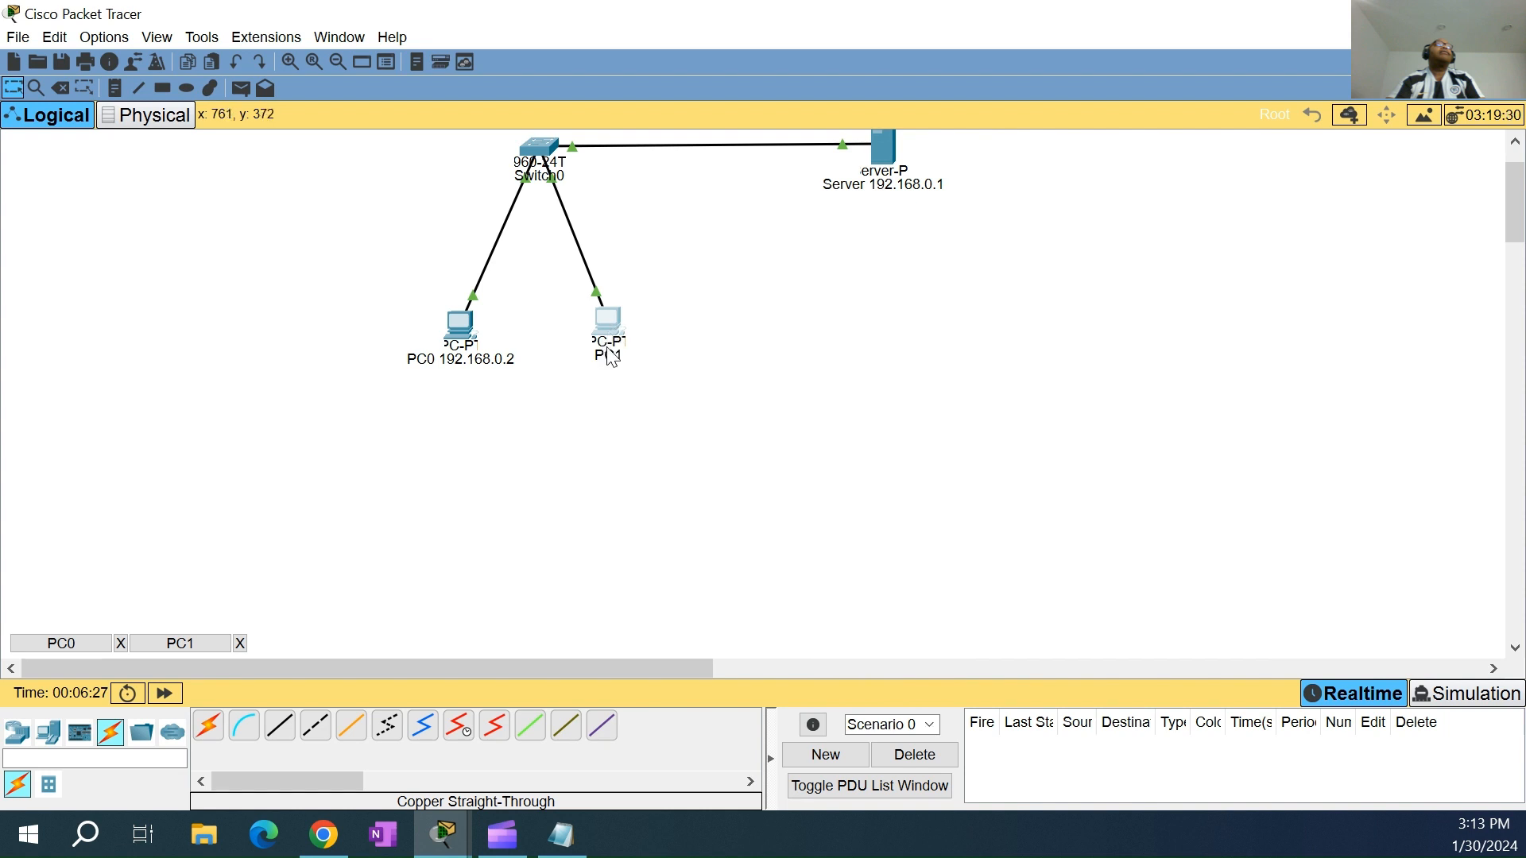
{"action": "left_click", "coordinate": [612, 330]}
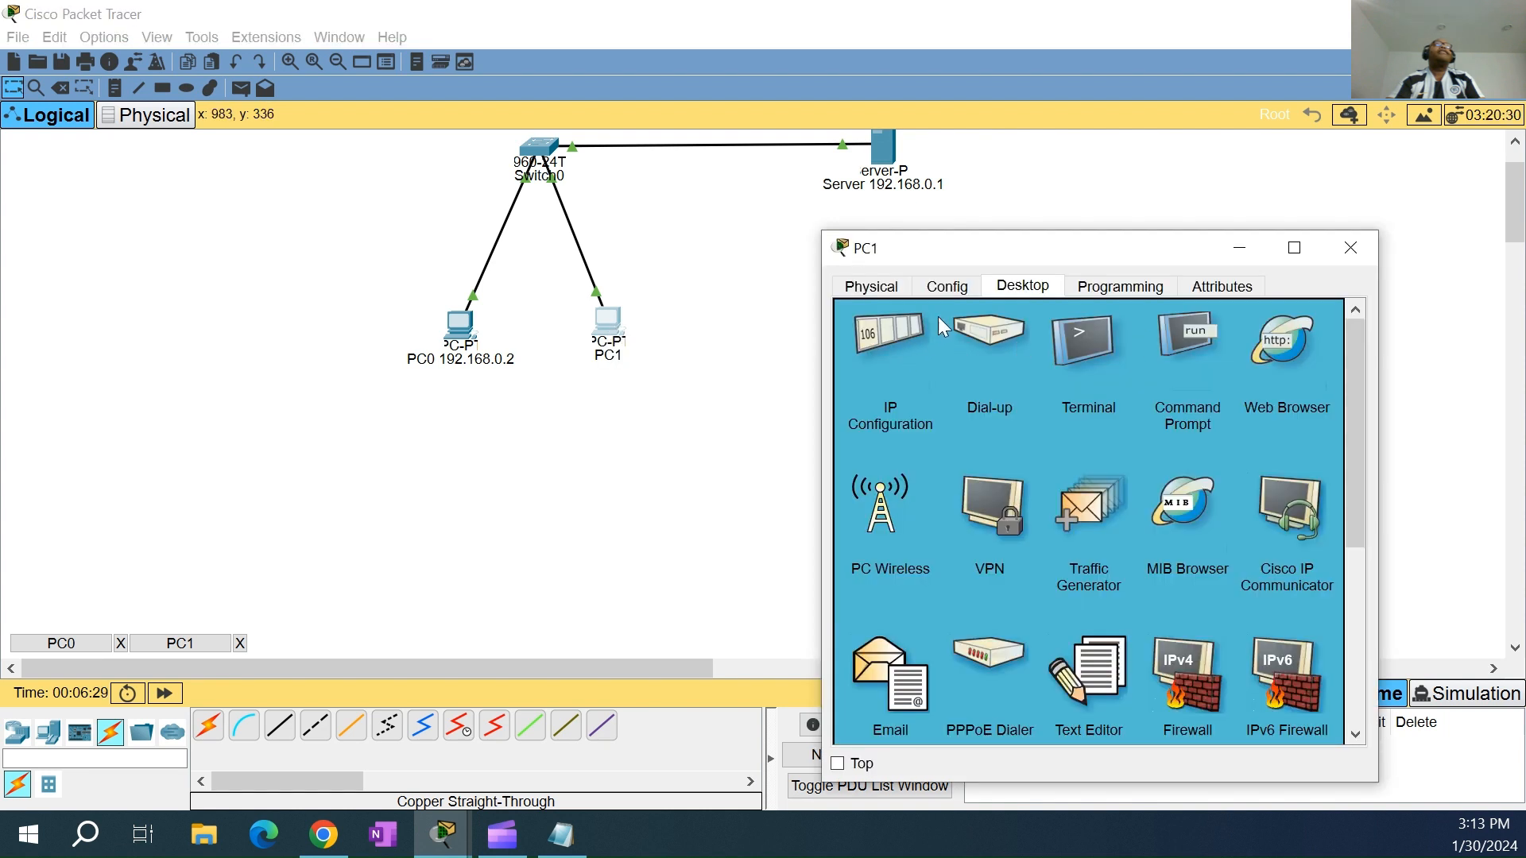
{"action": "left_click", "coordinate": [946, 284]}
{"action": "left_click", "coordinate": [1023, 285]}
{"action": "left_click", "coordinate": [884, 351]}
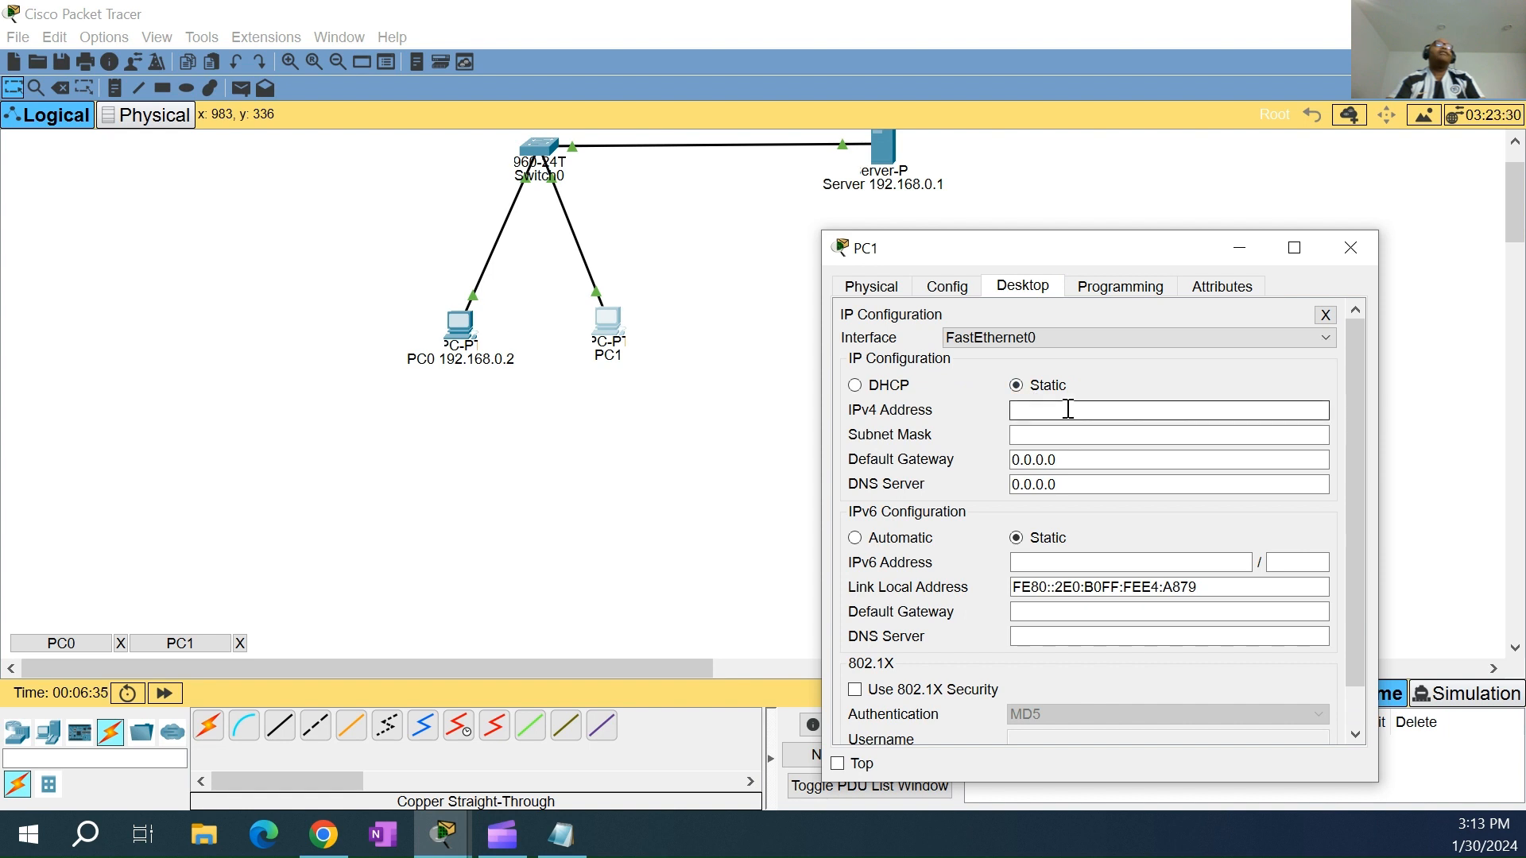
{"action": "left_click", "coordinate": [1351, 248]}
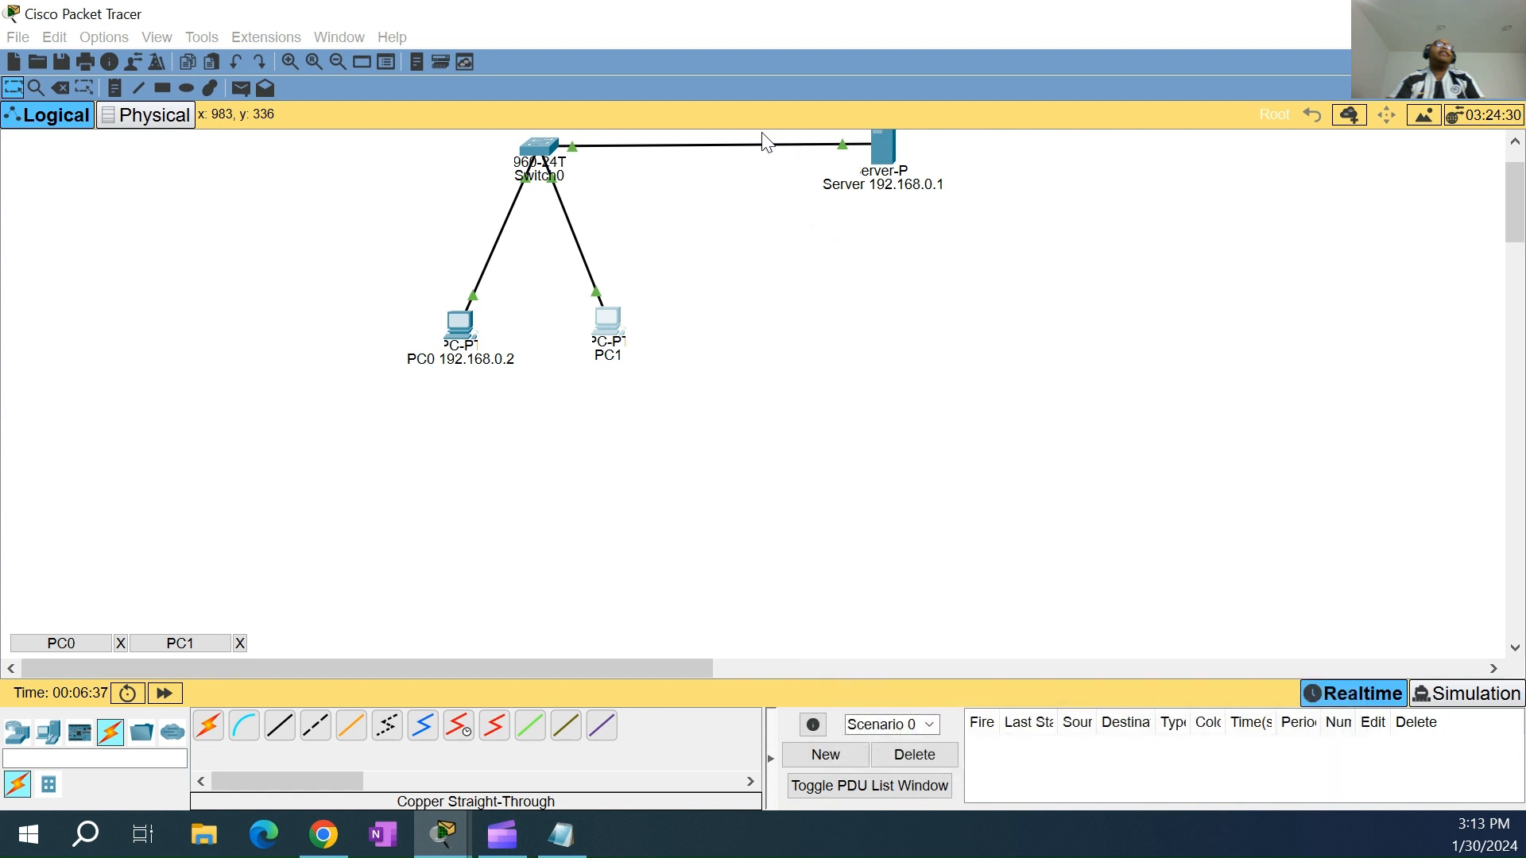
Review the server's global settings, available services and static IP configuration
{"action": "left_click", "coordinate": [885, 146]}
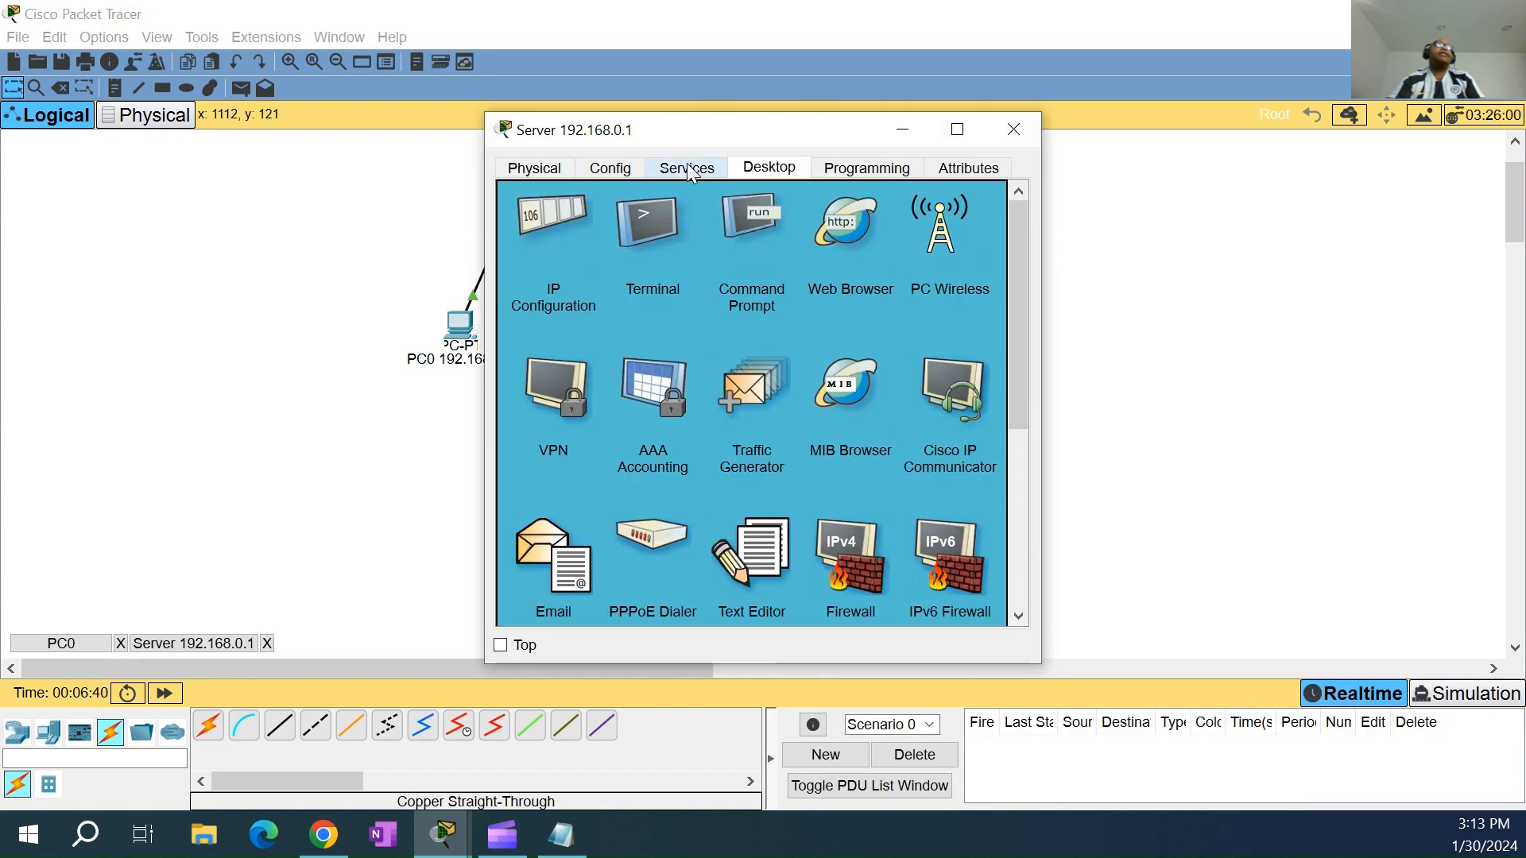
{"action": "left_click", "coordinate": [689, 172]}
{"action": "left_click", "coordinate": [619, 174]}
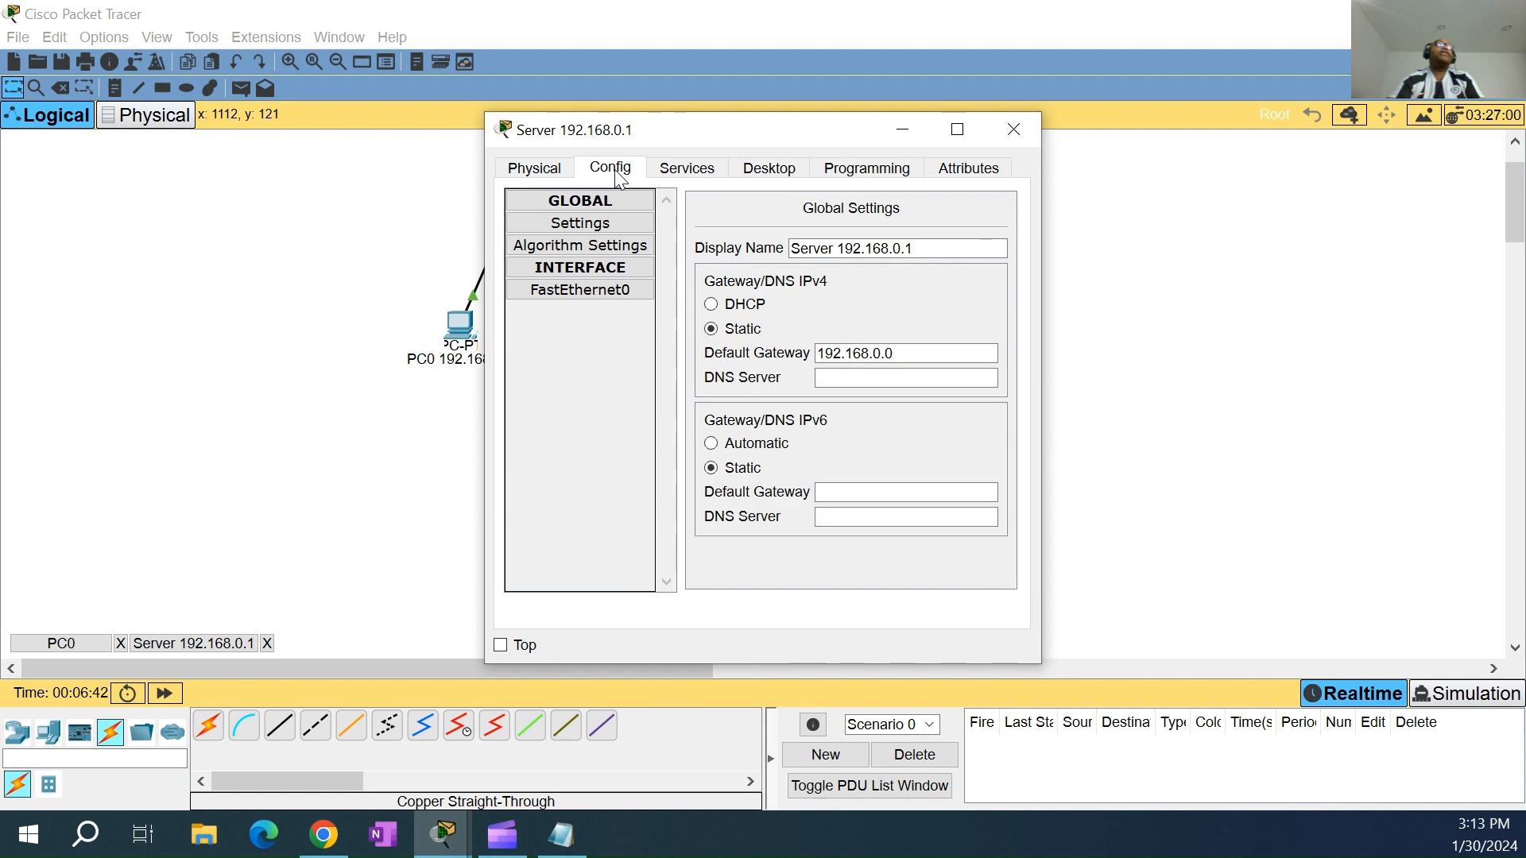
{"action": "left_click", "coordinate": [726, 175]}
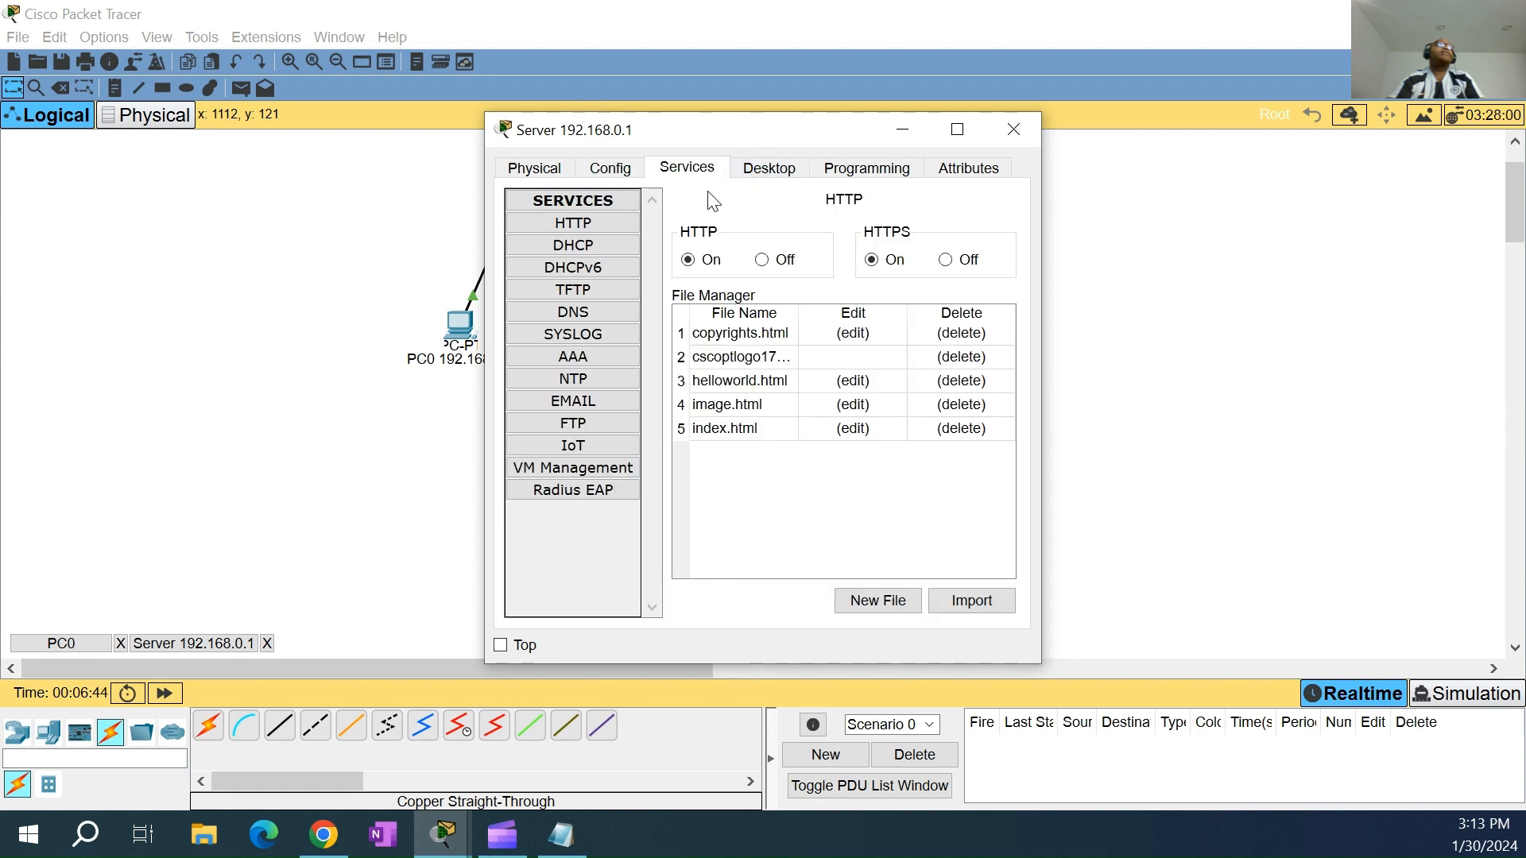
{"action": "left_click", "coordinate": [771, 171]}
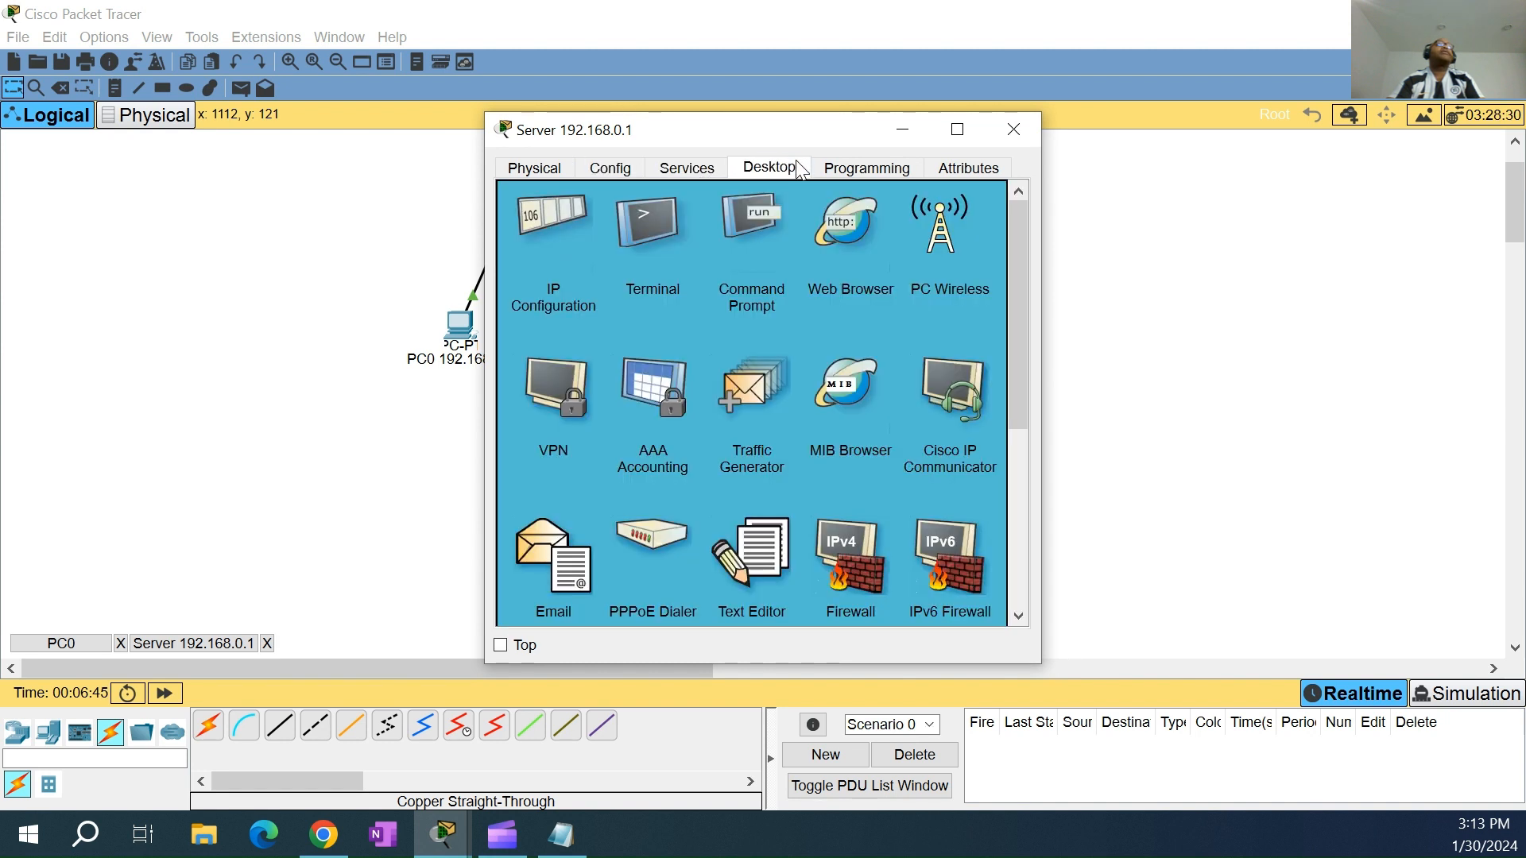
{"action": "left_click", "coordinate": [579, 223]}
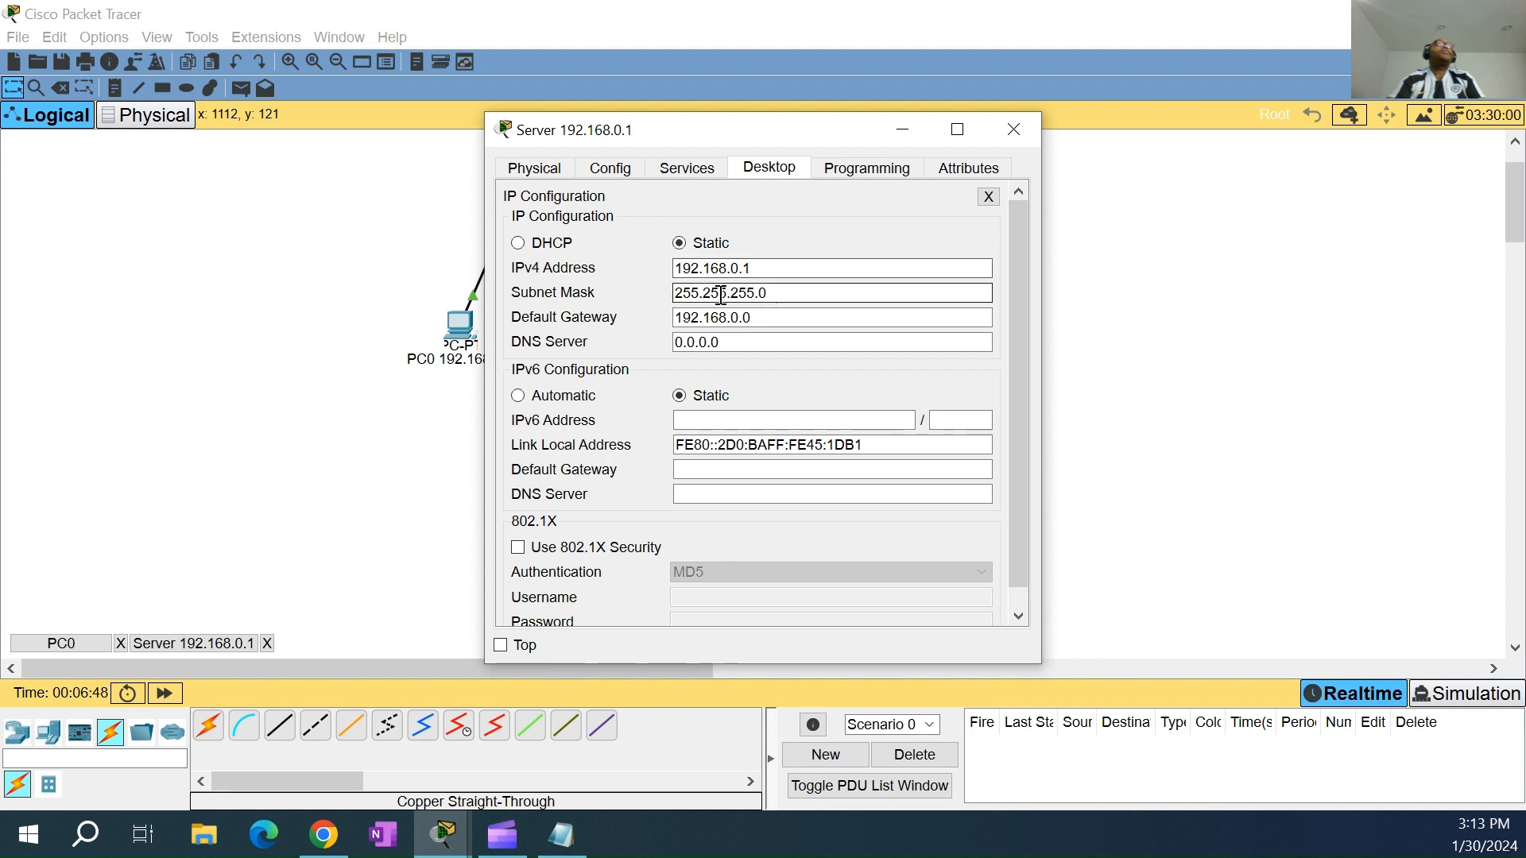
{"action": "left_click", "coordinate": [636, 169]}
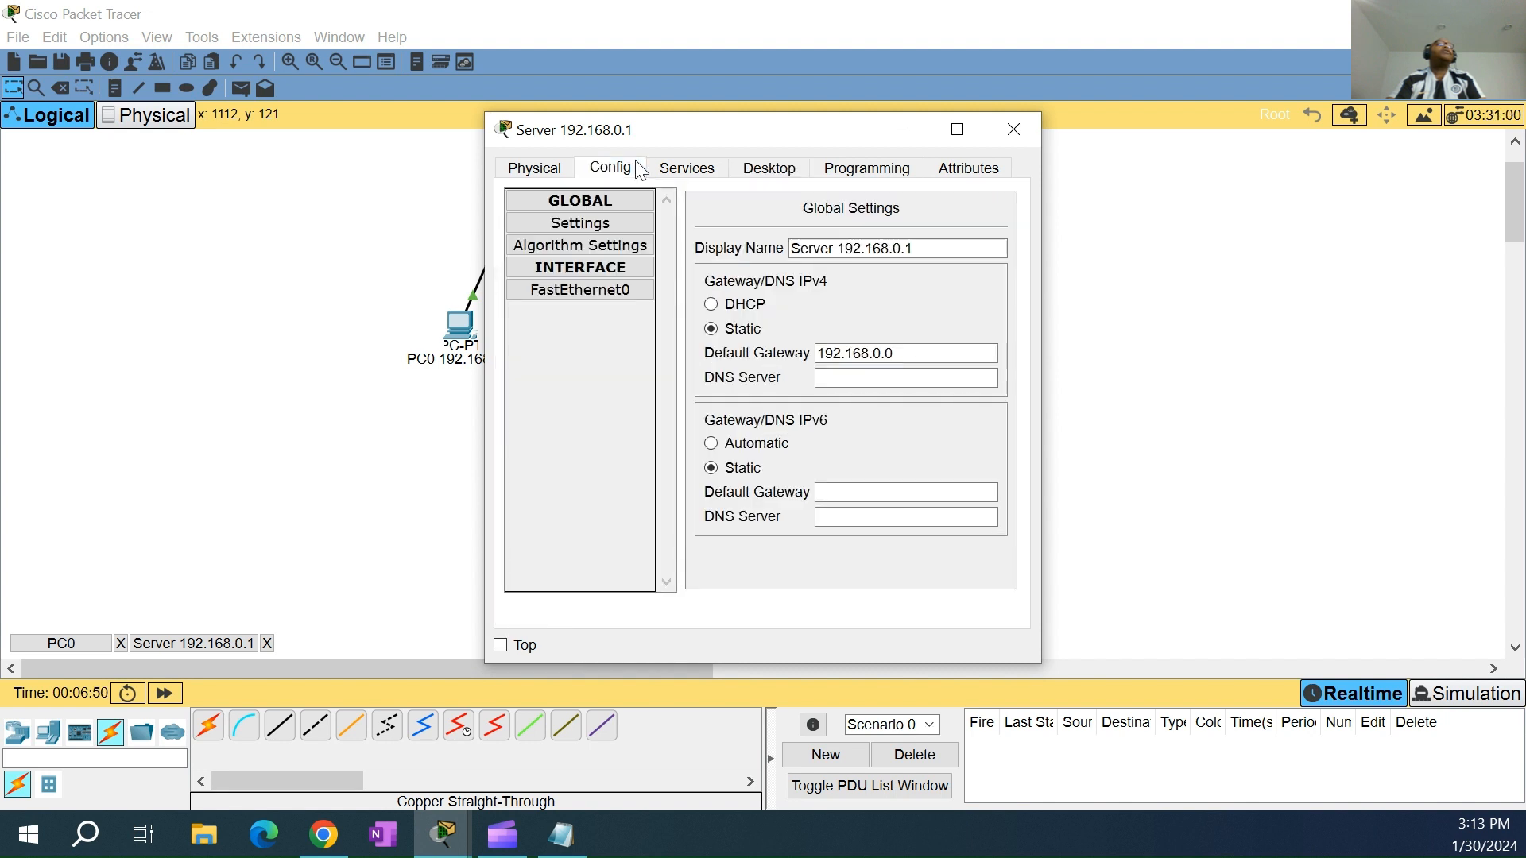
Review the server's DHCP pool and its start IP address, and bring up the Notepad notes on address classes for comparison
{"action": "left_click", "coordinate": [685, 168]}
{"action": "left_click", "coordinate": [573, 245]}
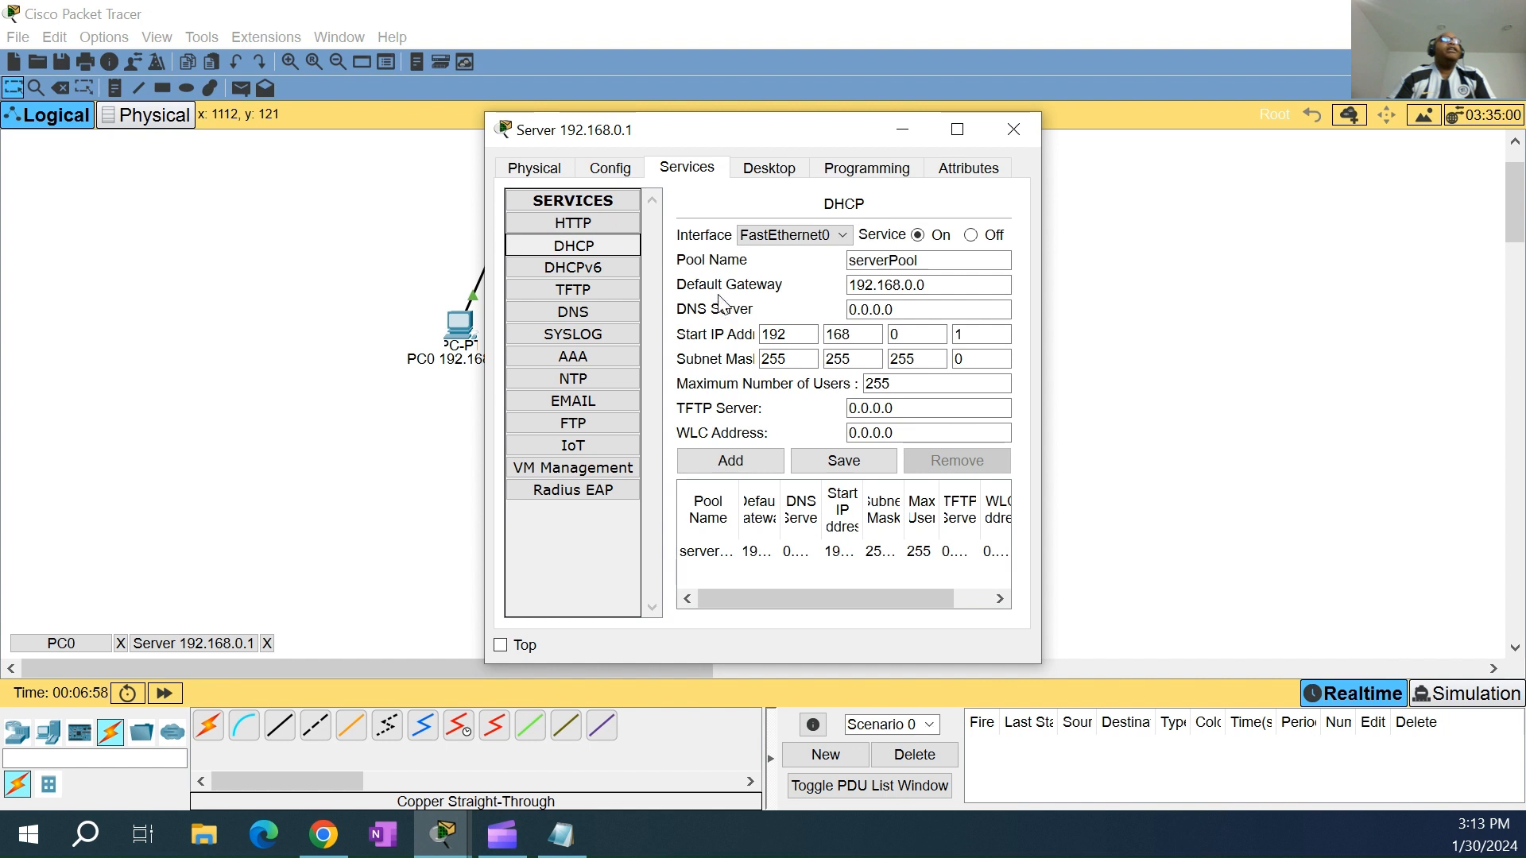
{"action": "left_click", "coordinate": [771, 337]}
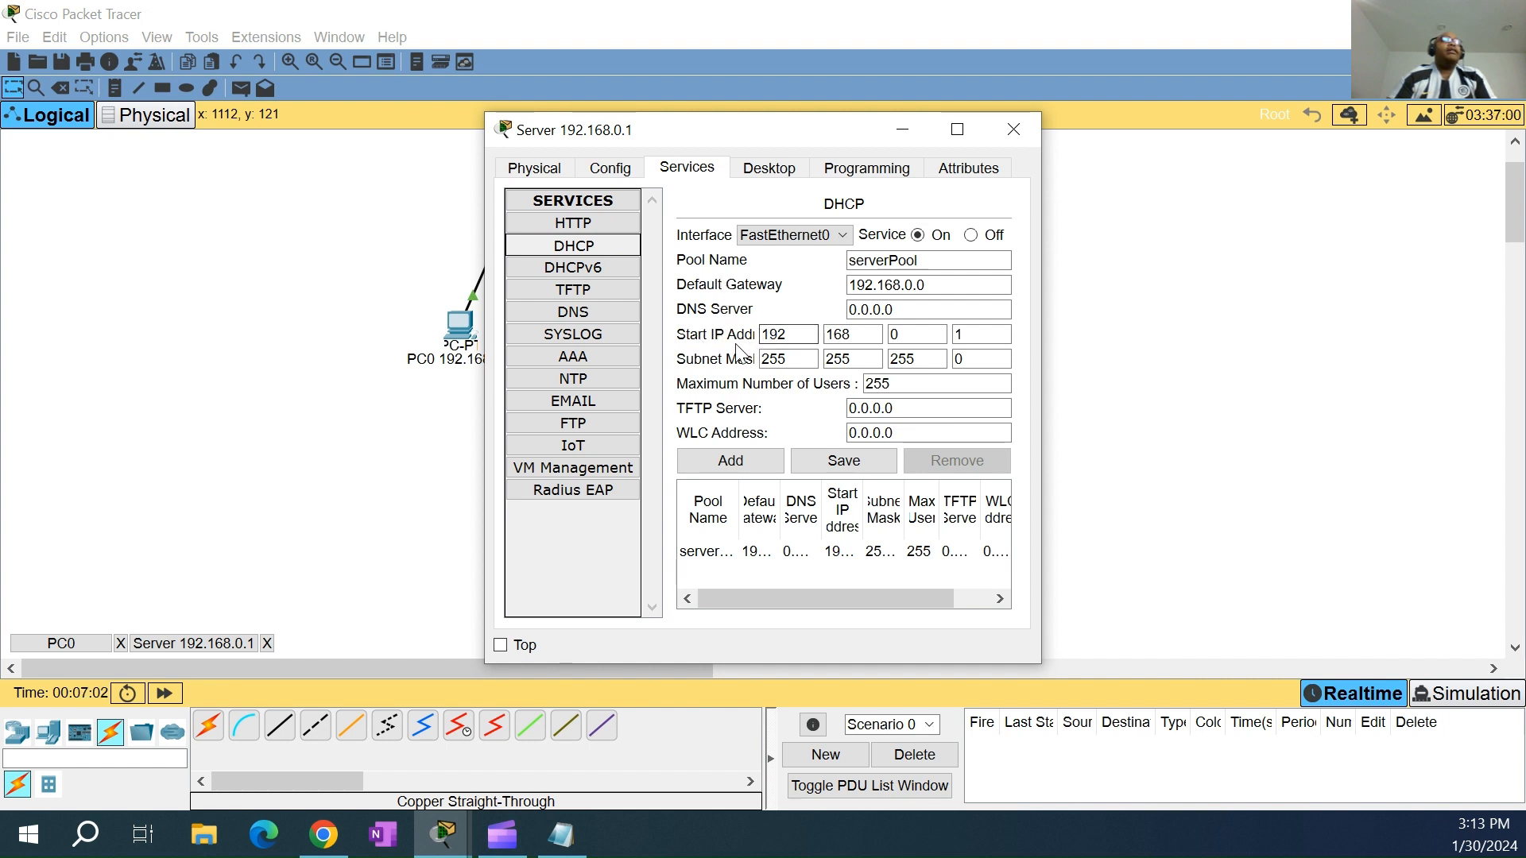
{"action": "left_click", "coordinate": [843, 340]}
{"action": "left_click", "coordinate": [898, 340]}
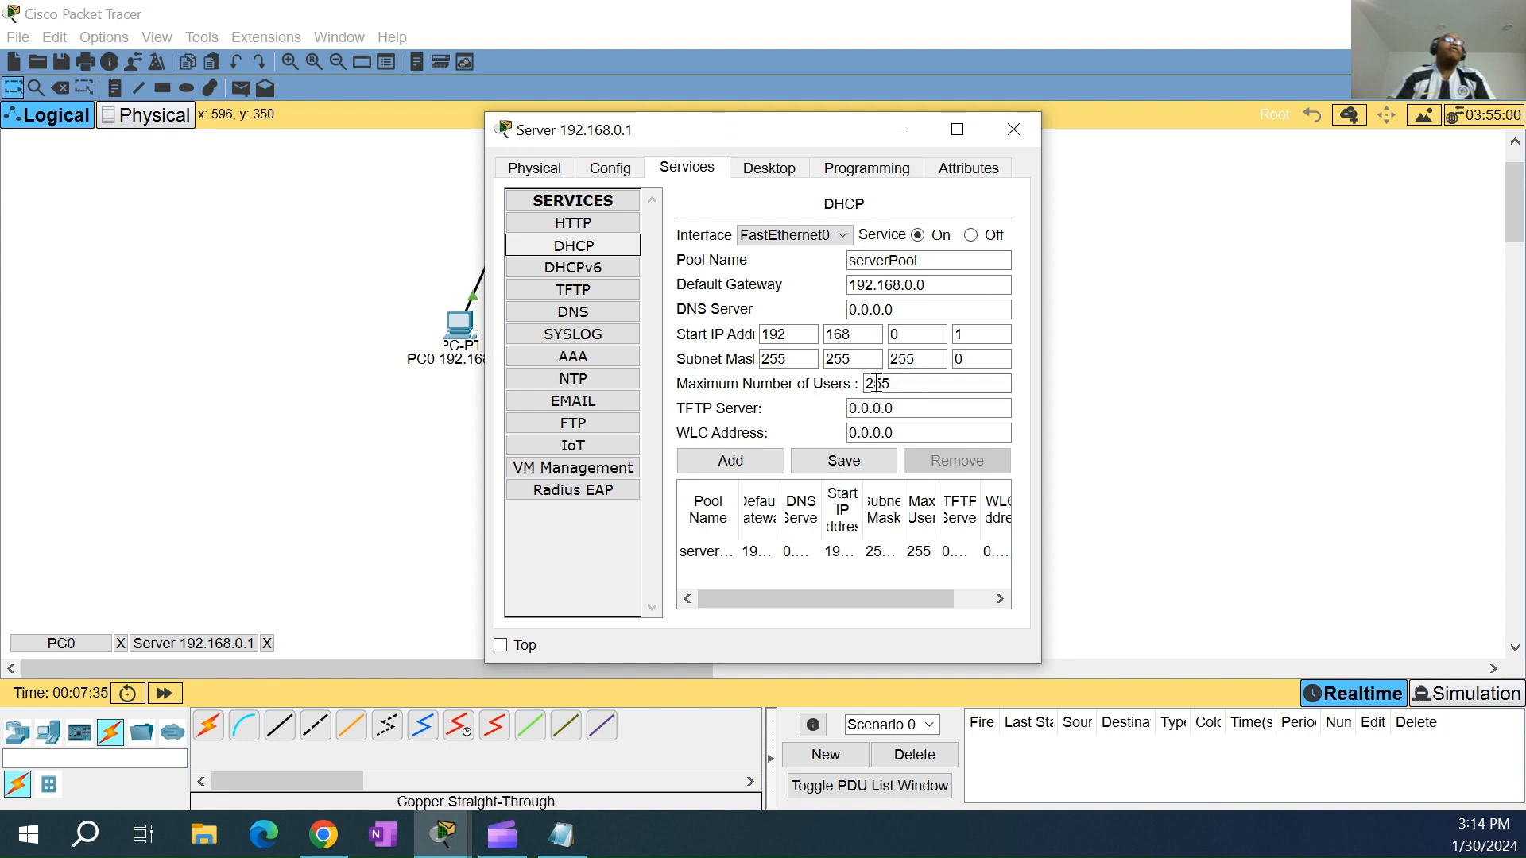
{"action": "left_click", "coordinate": [803, 335]}
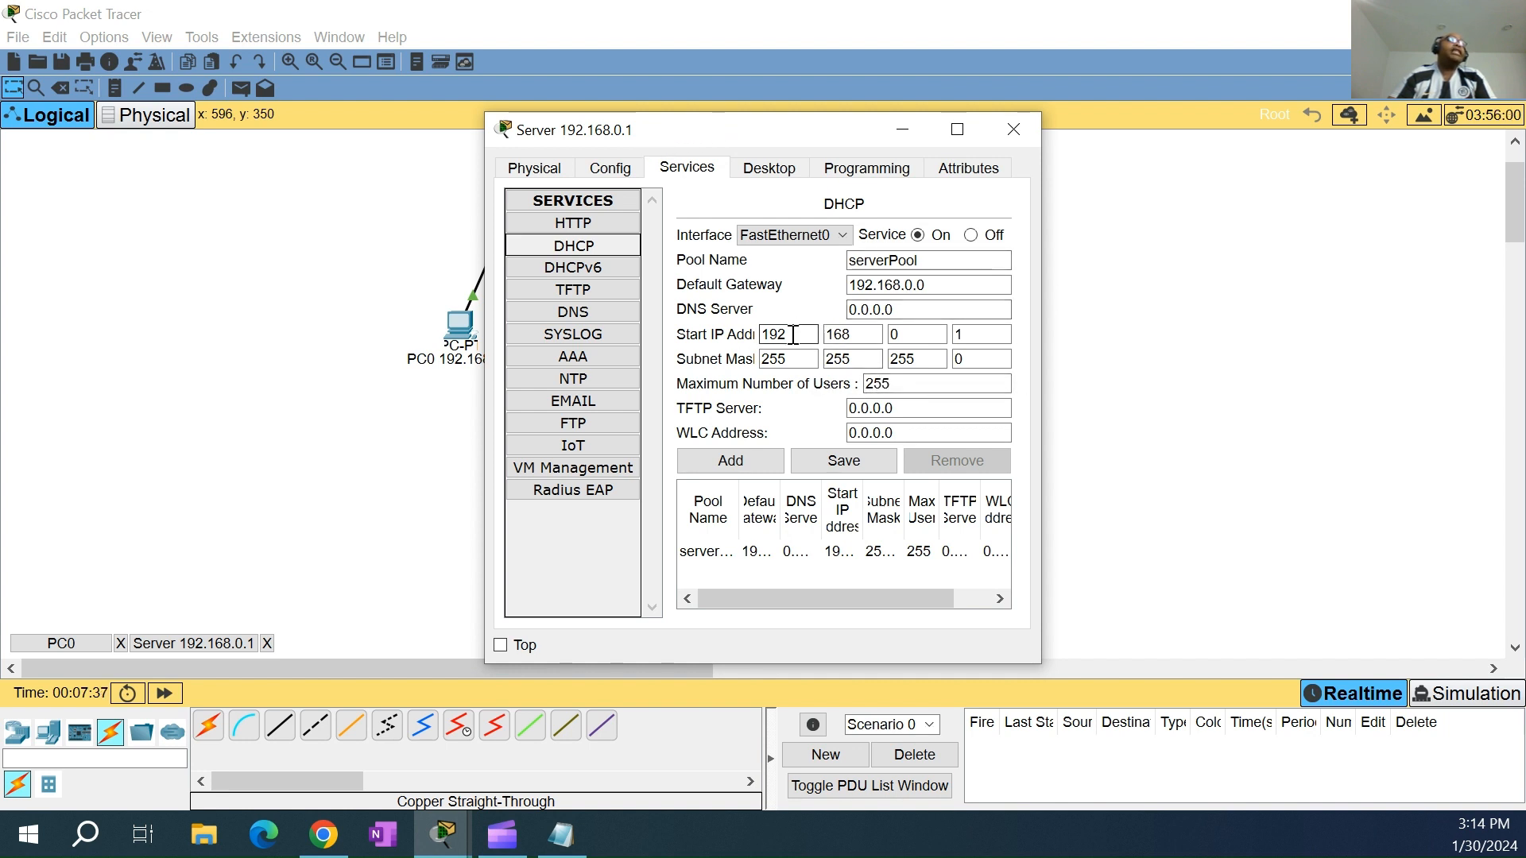
{"action": "left_click", "coordinate": [561, 835]}
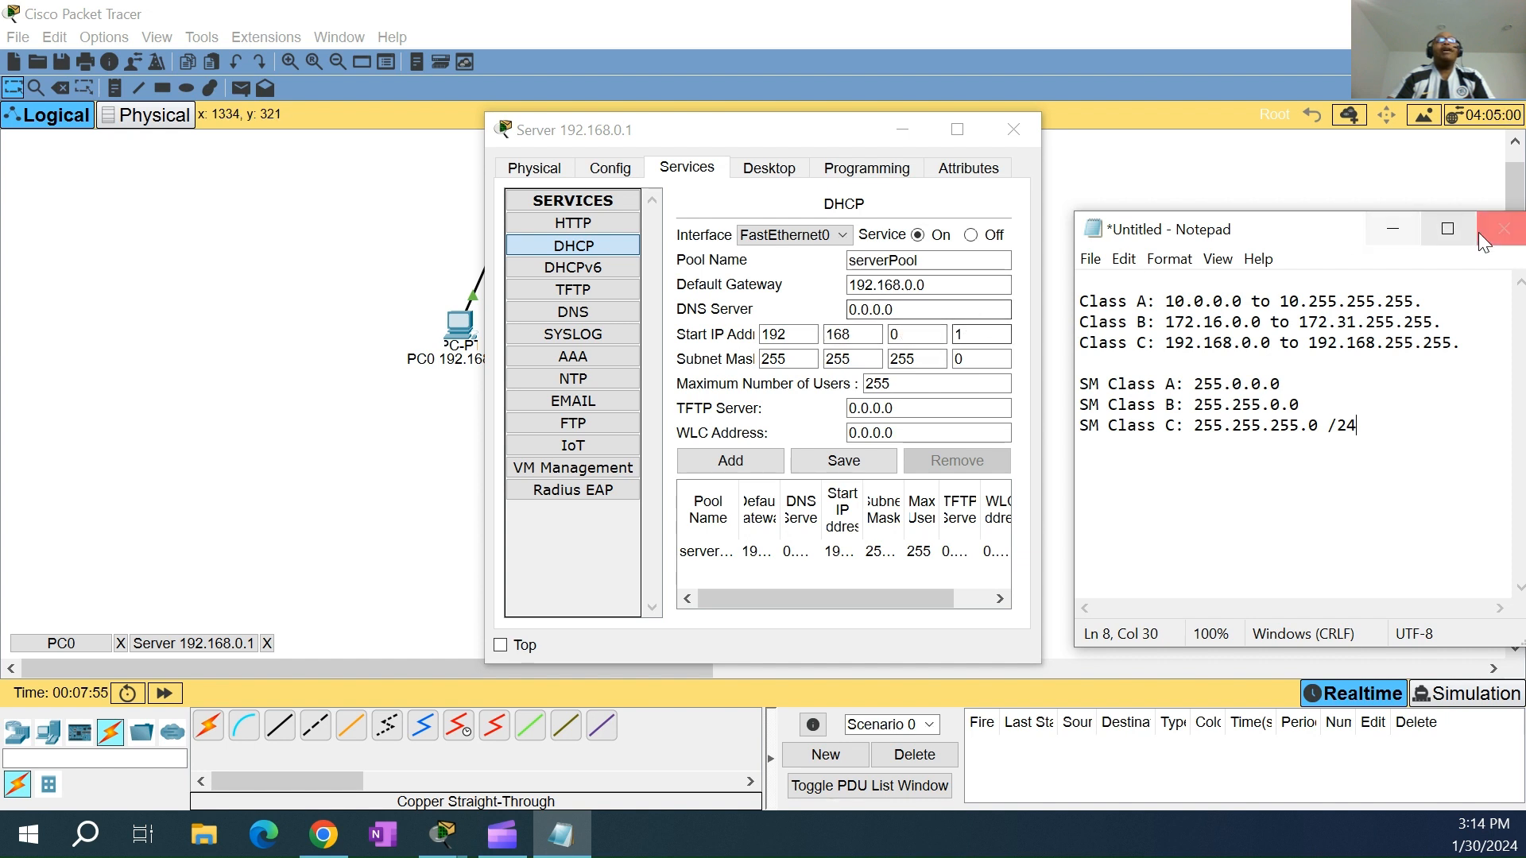
Minimize the Notepad notes without saving or discarding them, and close the server's window
{"action": "left_click", "coordinate": [1159, 142]}
{"action": "key", "text": "alt+F4"}
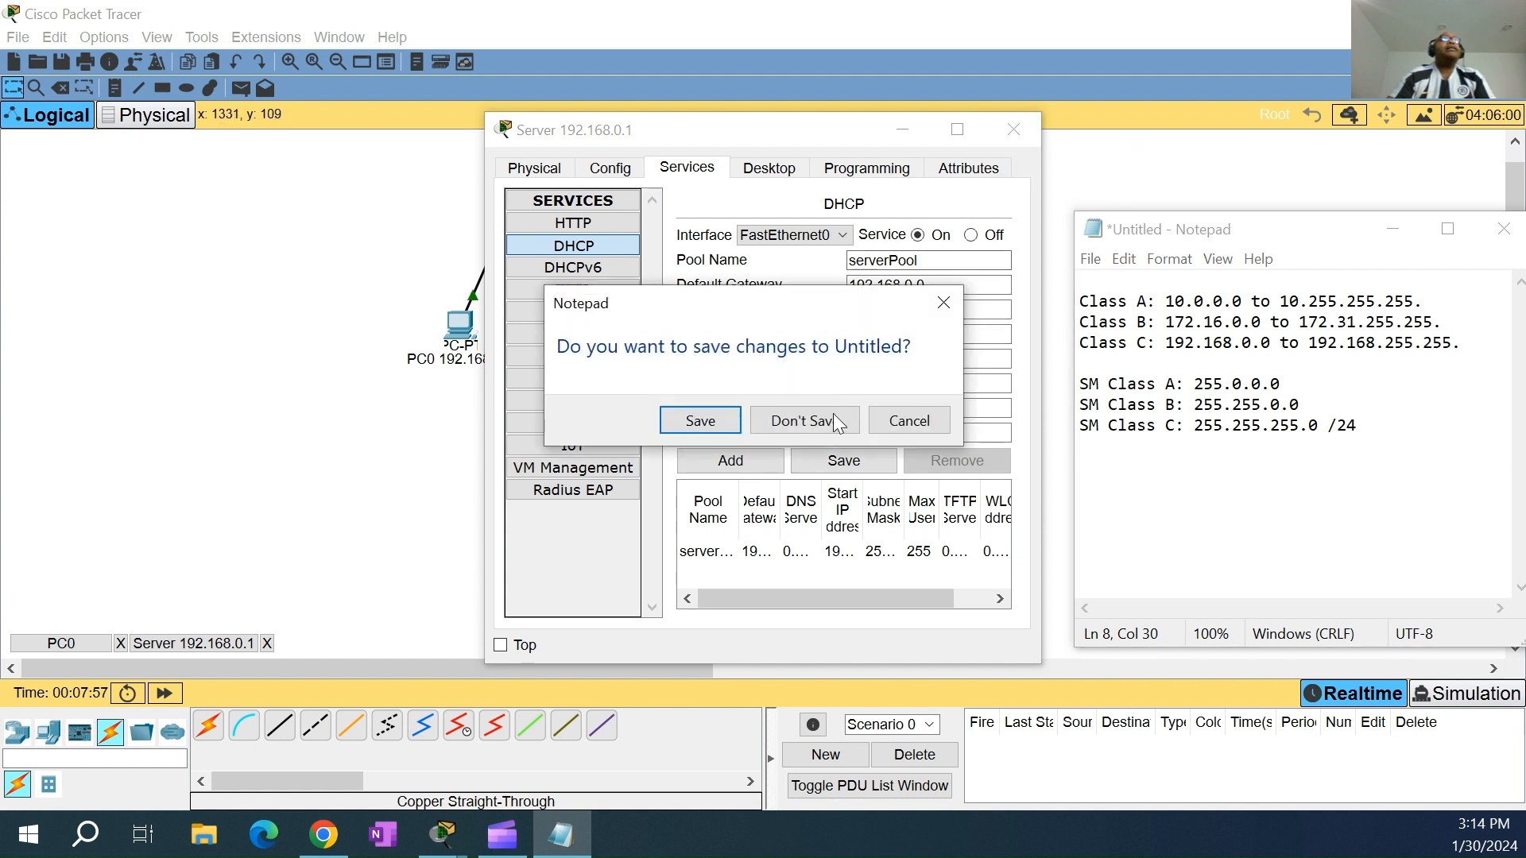
{"action": "left_click", "coordinate": [895, 417]}
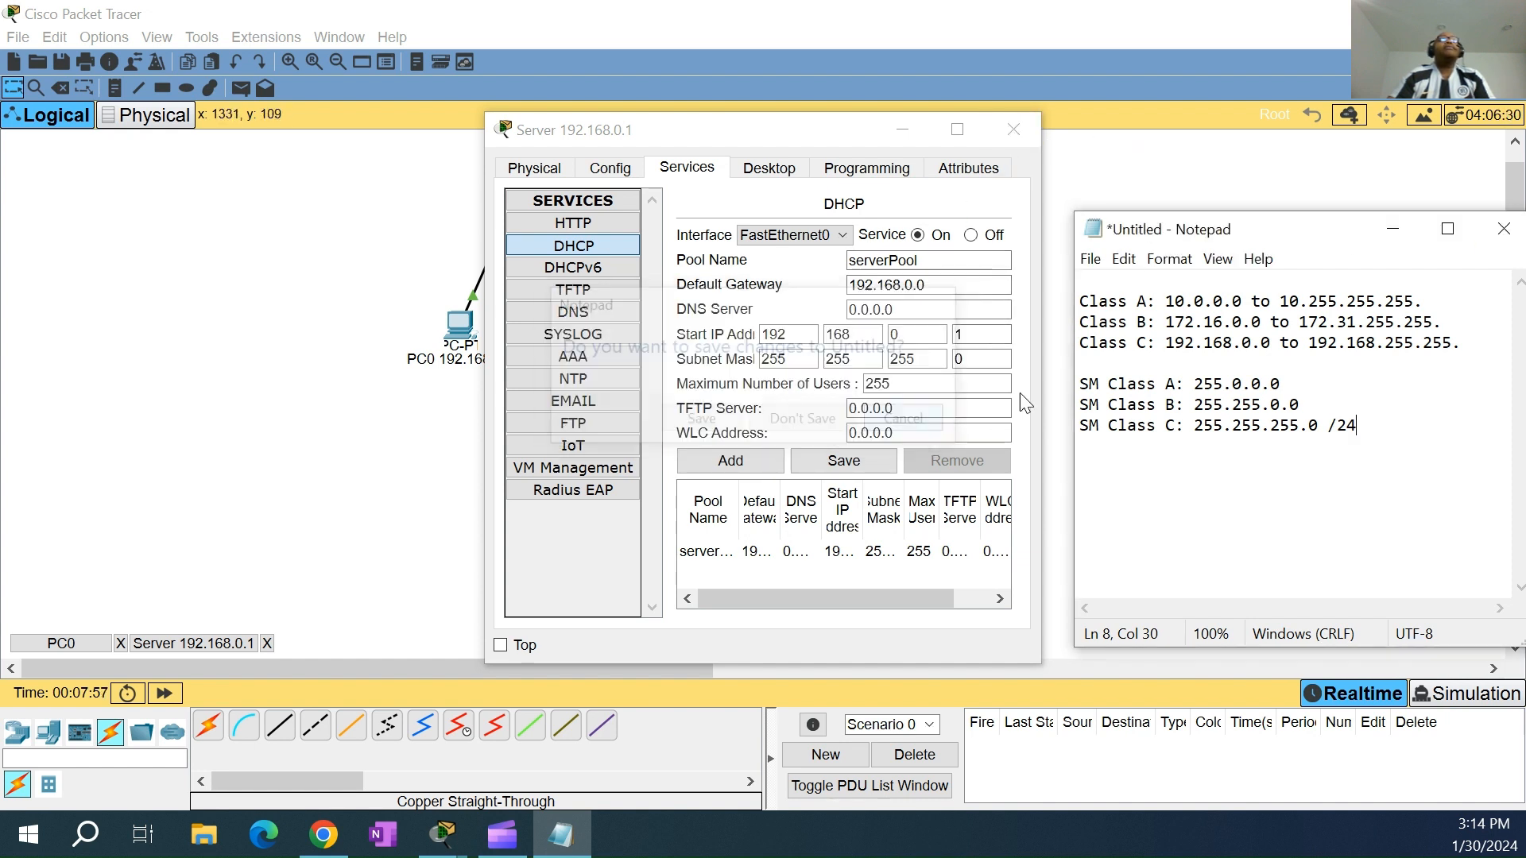
{"action": "left_click", "coordinate": [1412, 229]}
{"action": "left_click", "coordinate": [1013, 130]}
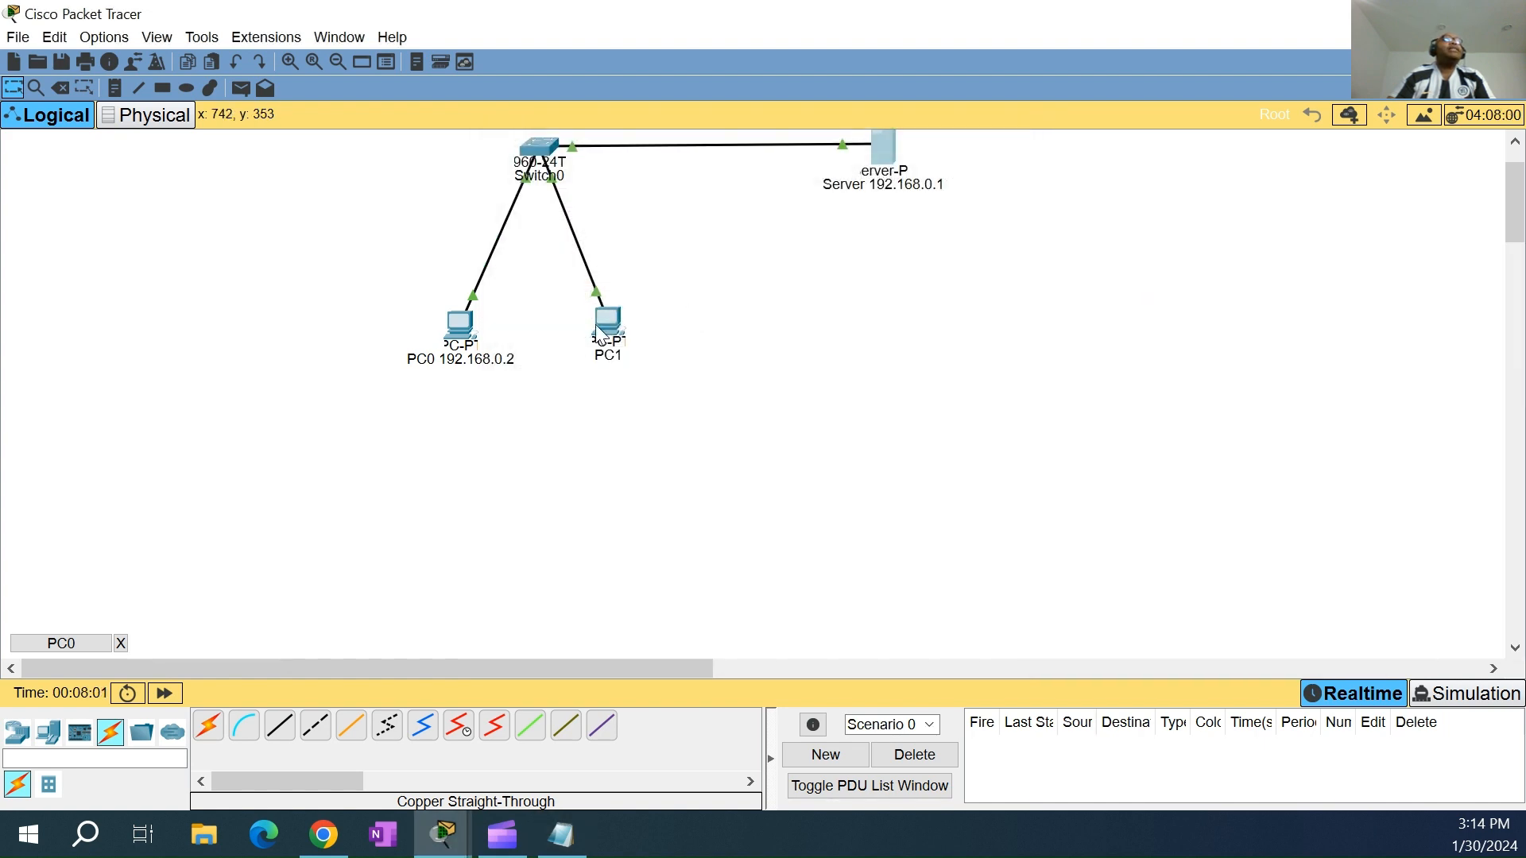
Assign PC1 the static IPv4 address 192.168.0.3 with subnet mask 255.255.255.0, and close its IP configuration
{"action": "left_click", "coordinate": [602, 323]}
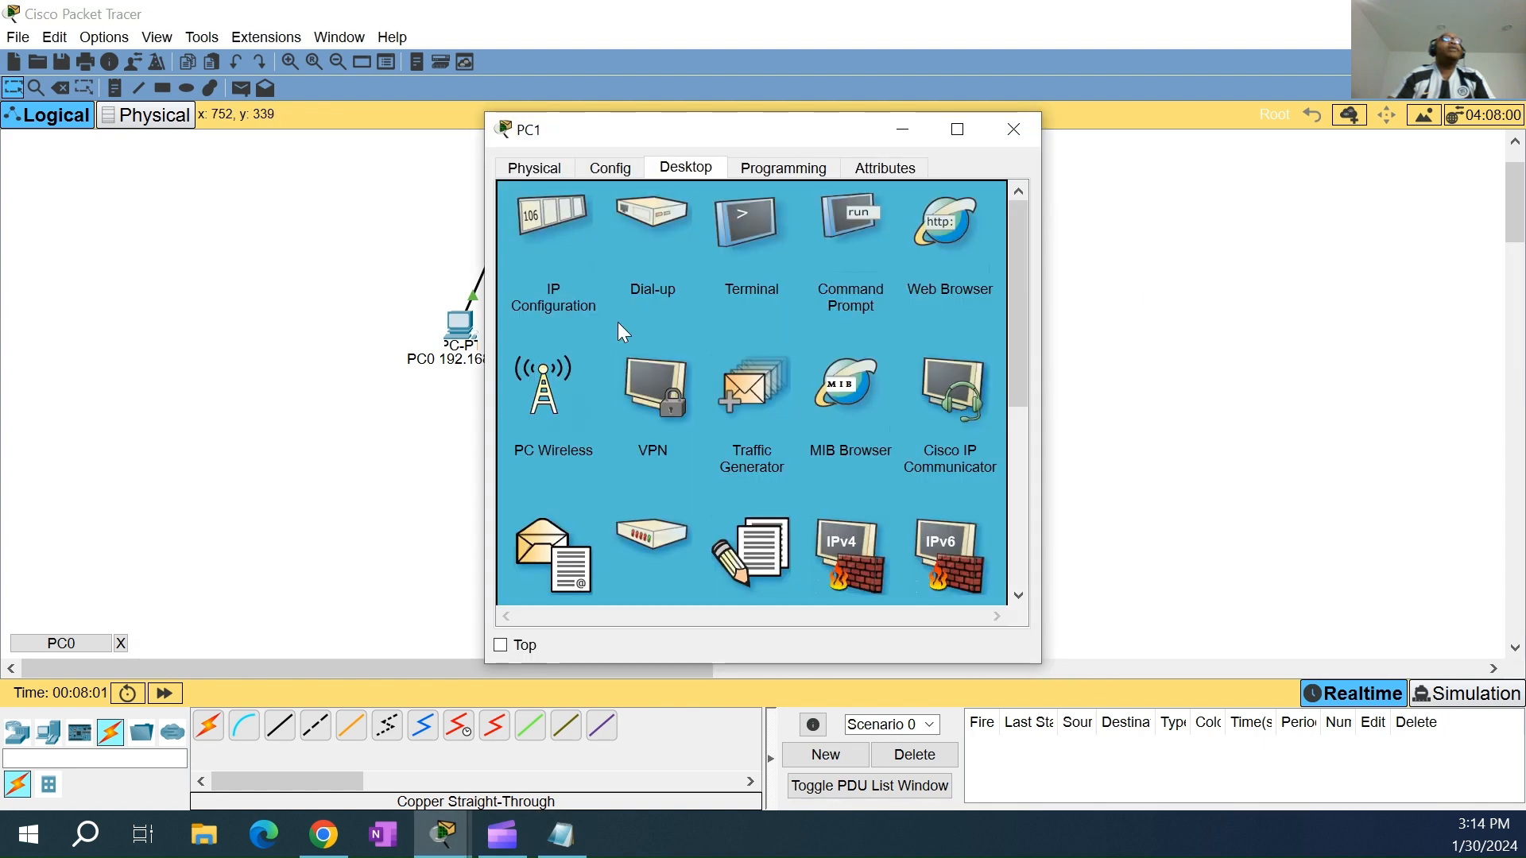
{"action": "left_click", "coordinate": [556, 227]}
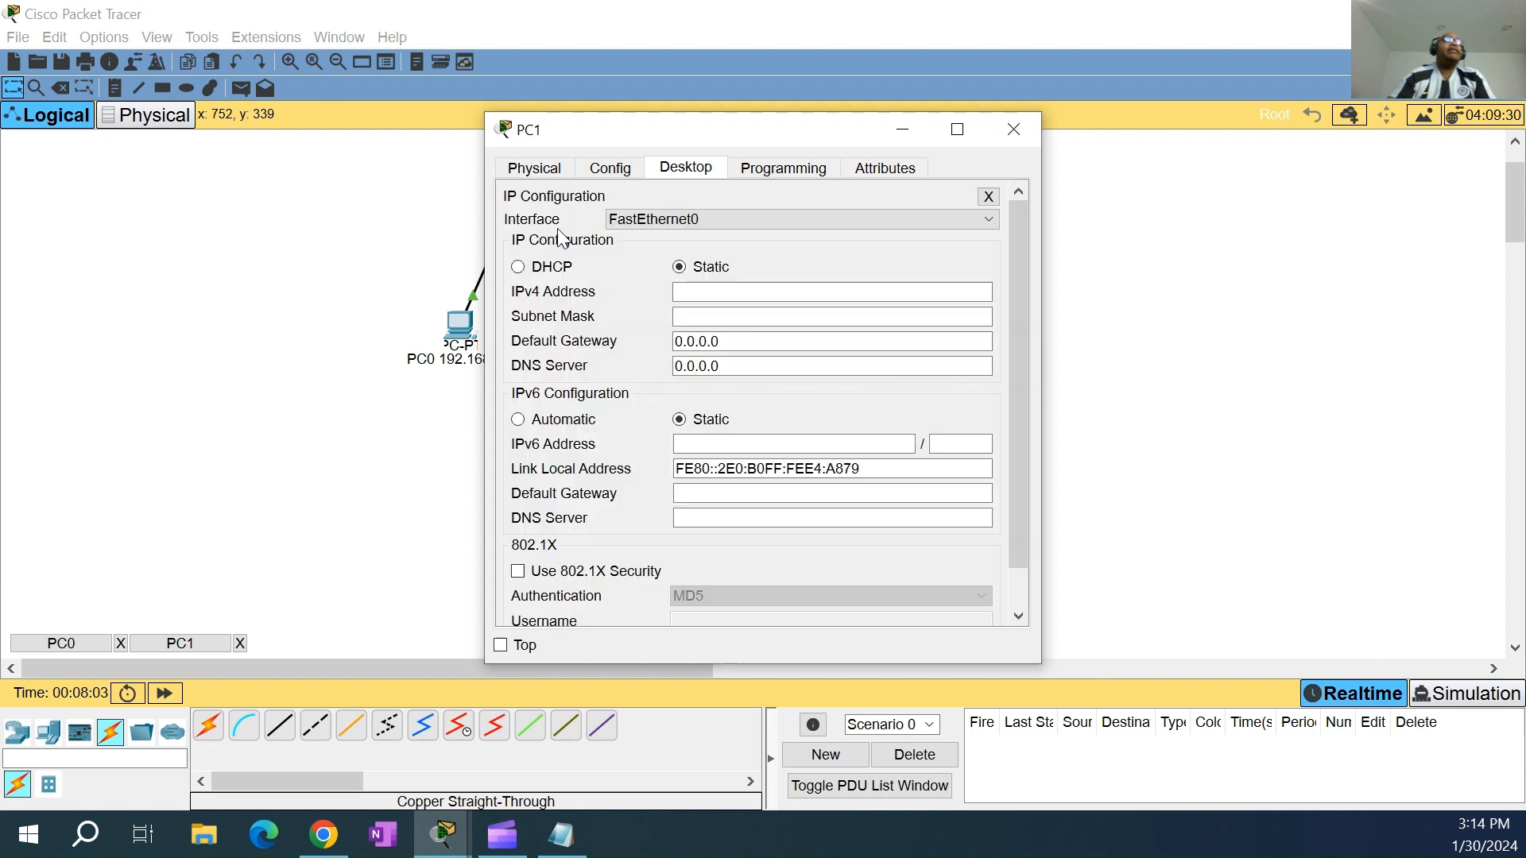
{"action": "left_click", "coordinate": [699, 292]}
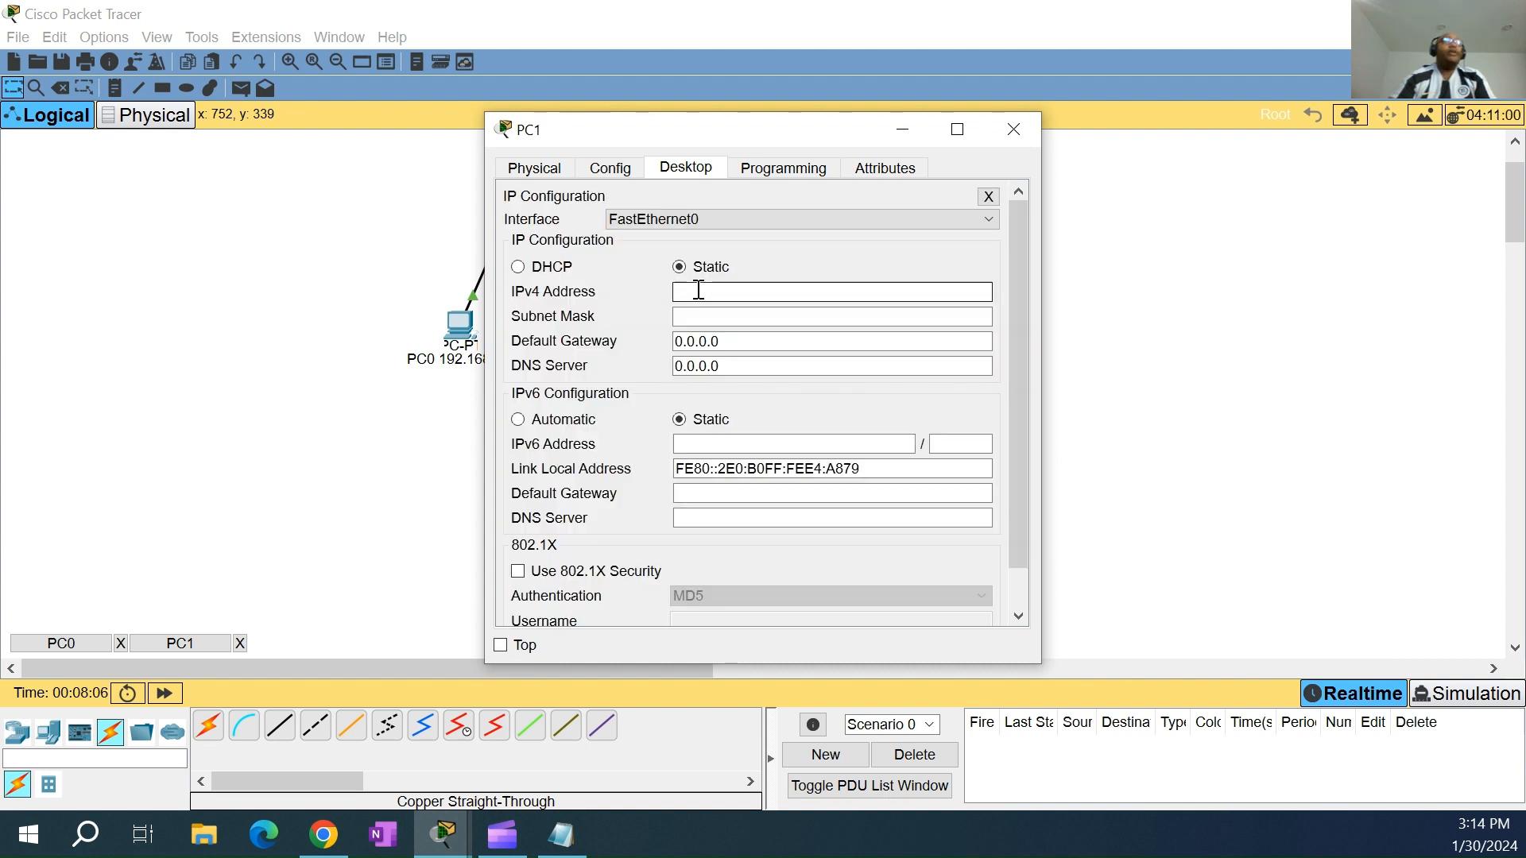
{"action": "type", "text": "192.3."}
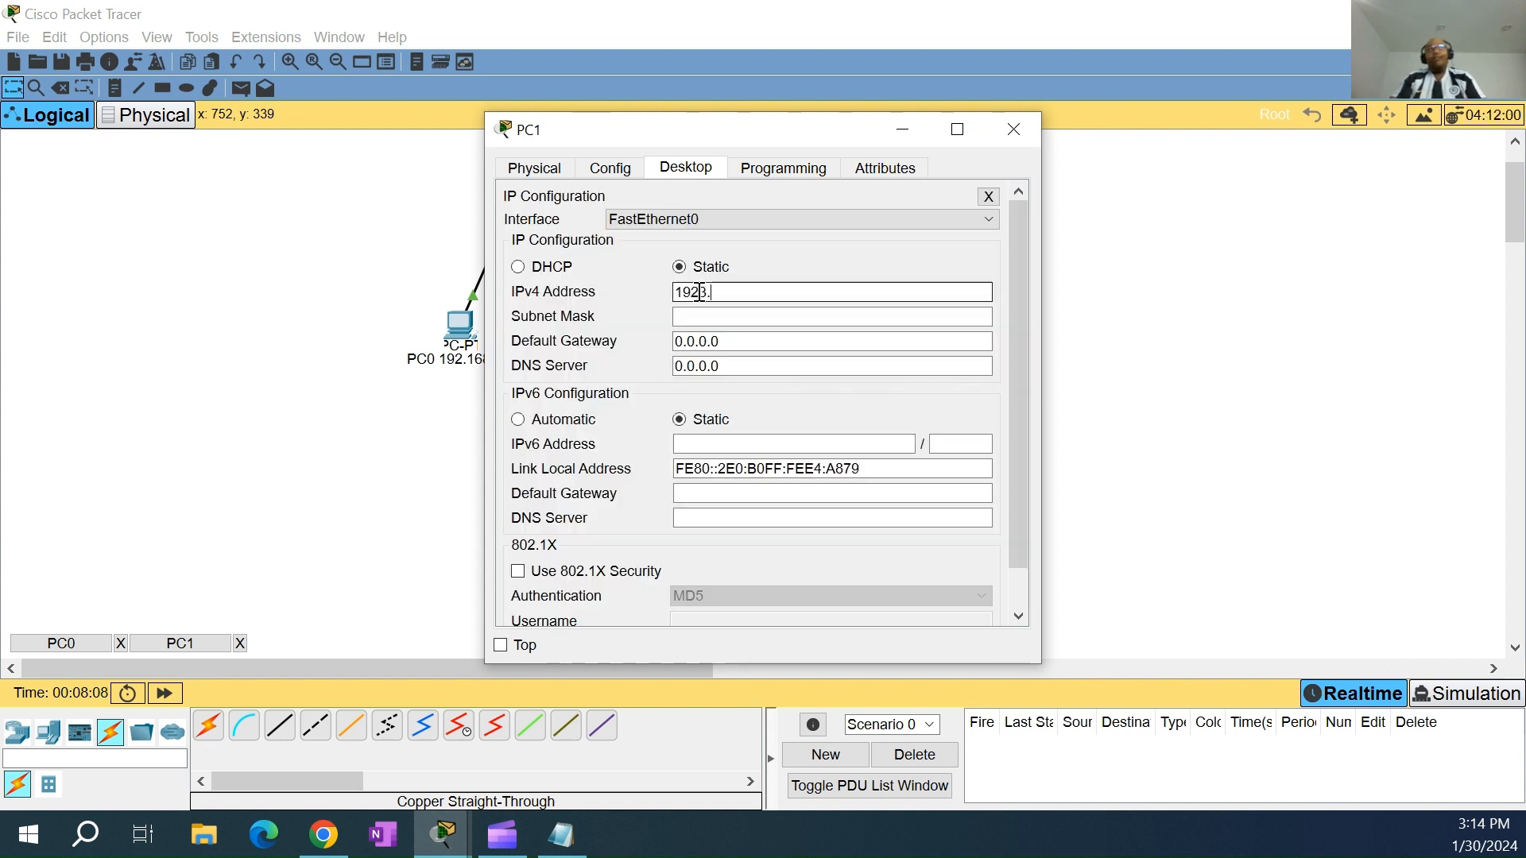
{"action": "key", "text": "BackSpace"}
{"action": "key", "text": "BackSpace"}
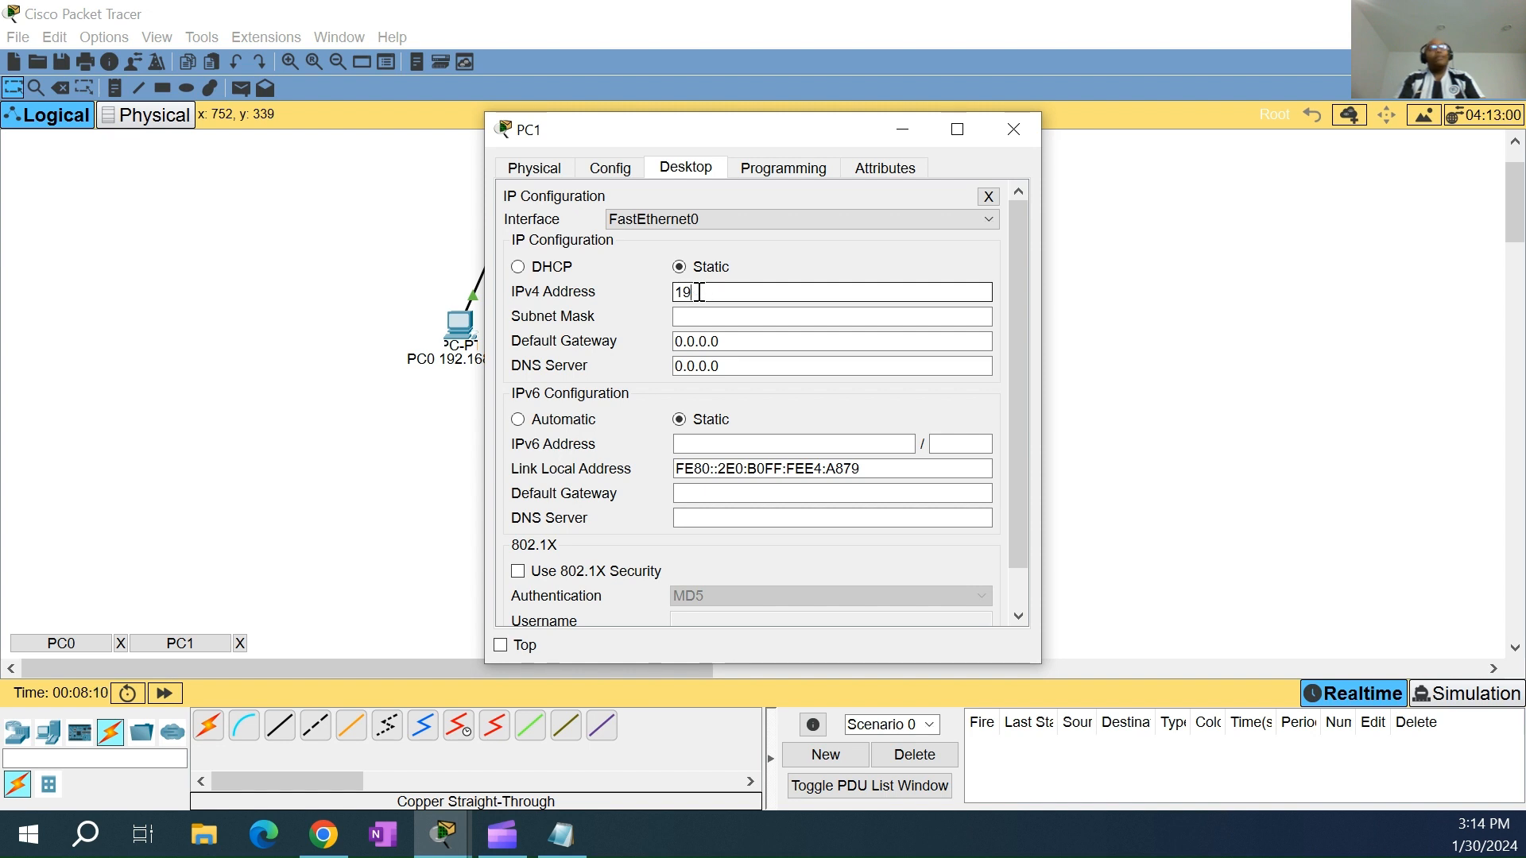
{"action": "type", "text": "2.168."}
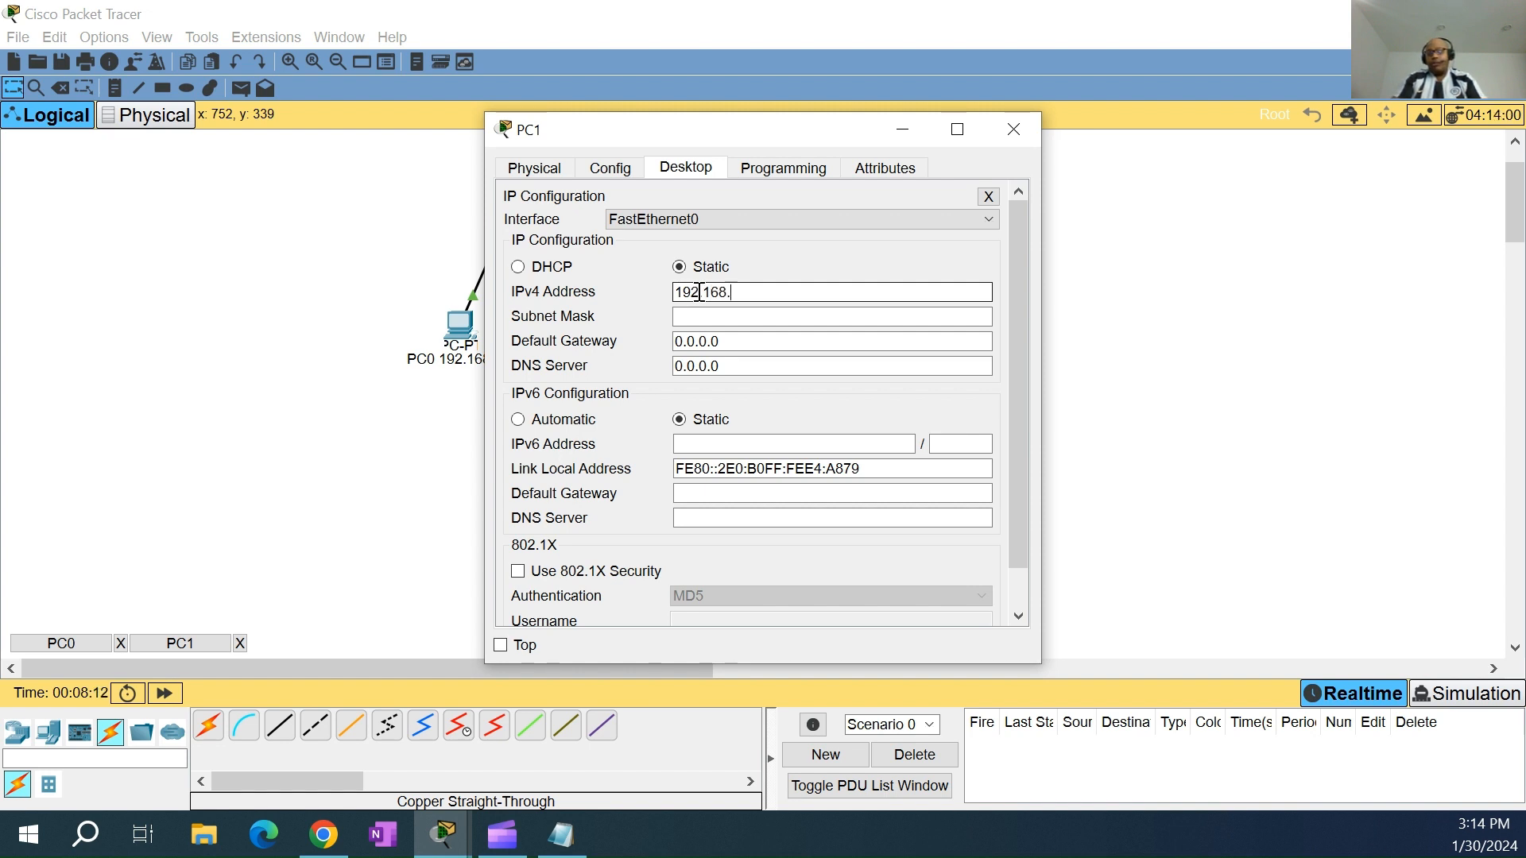
{"action": "type", "text": "0.3"}
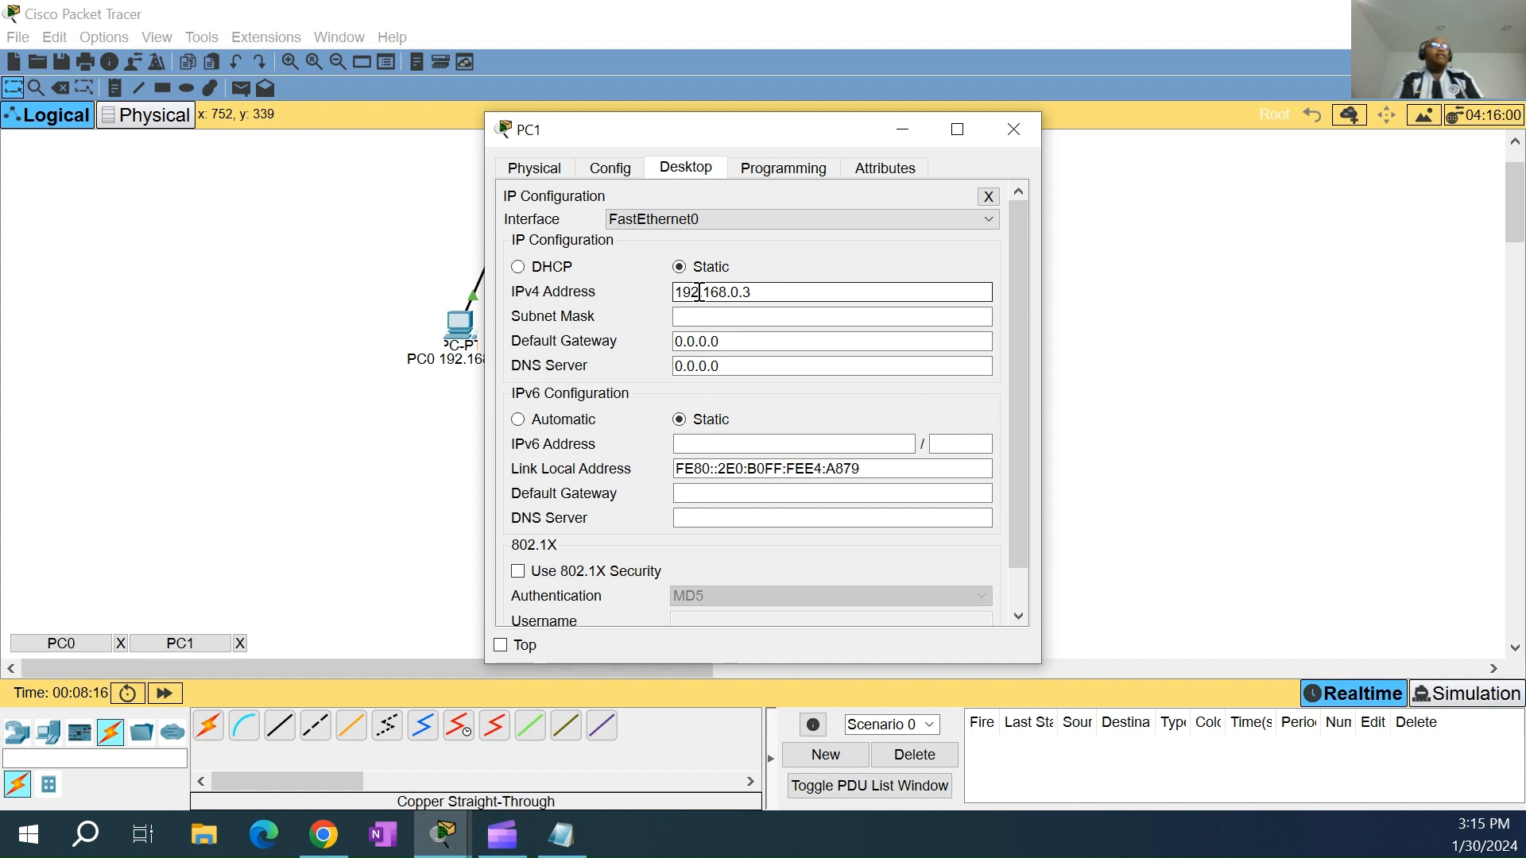
{"action": "key", "text": "Tab"}
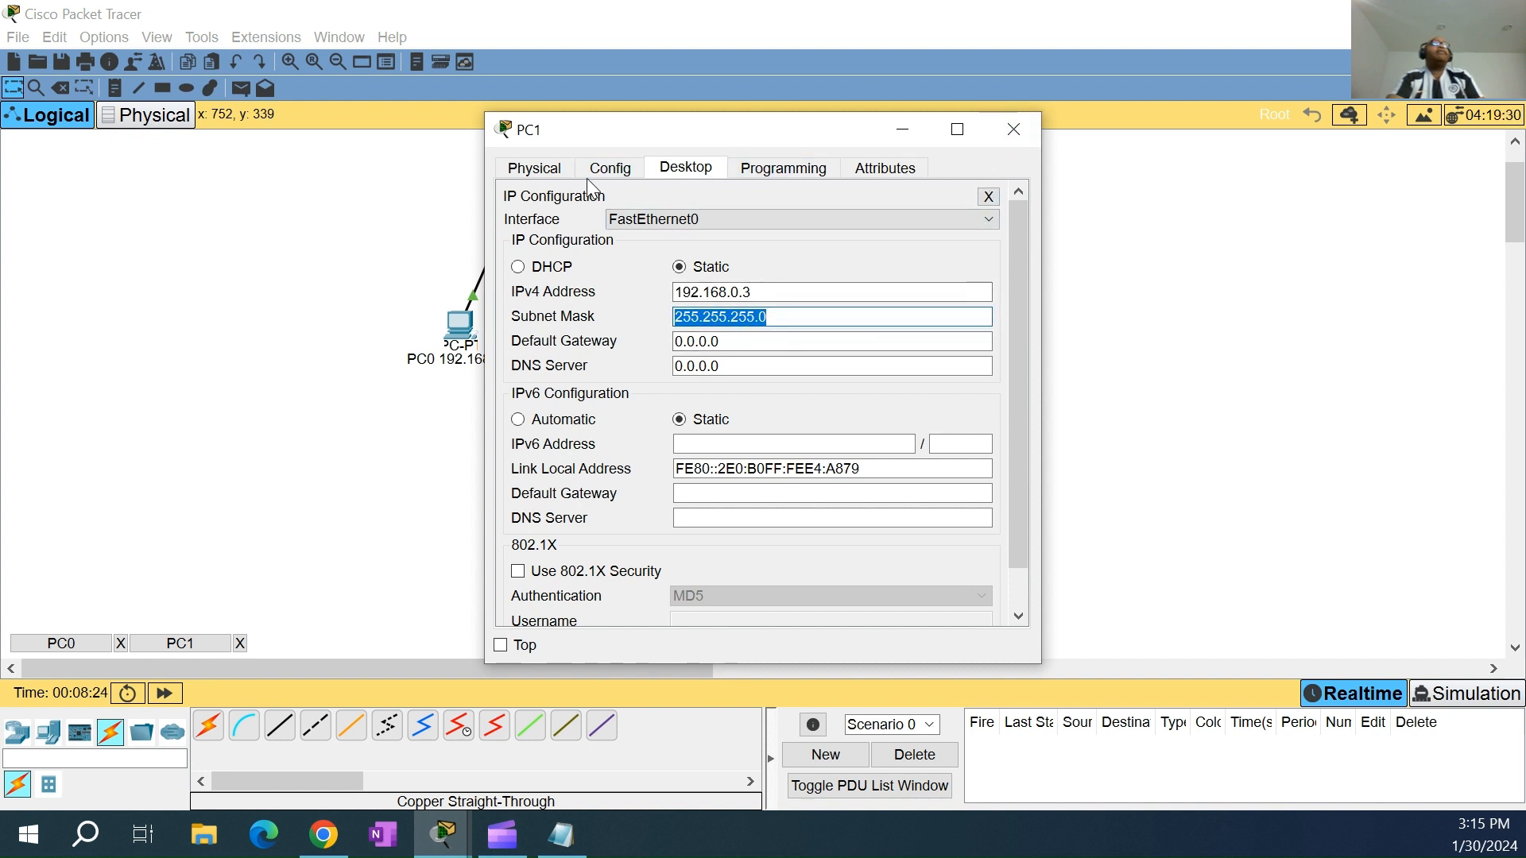
{"action": "left_click", "coordinate": [606, 166]}
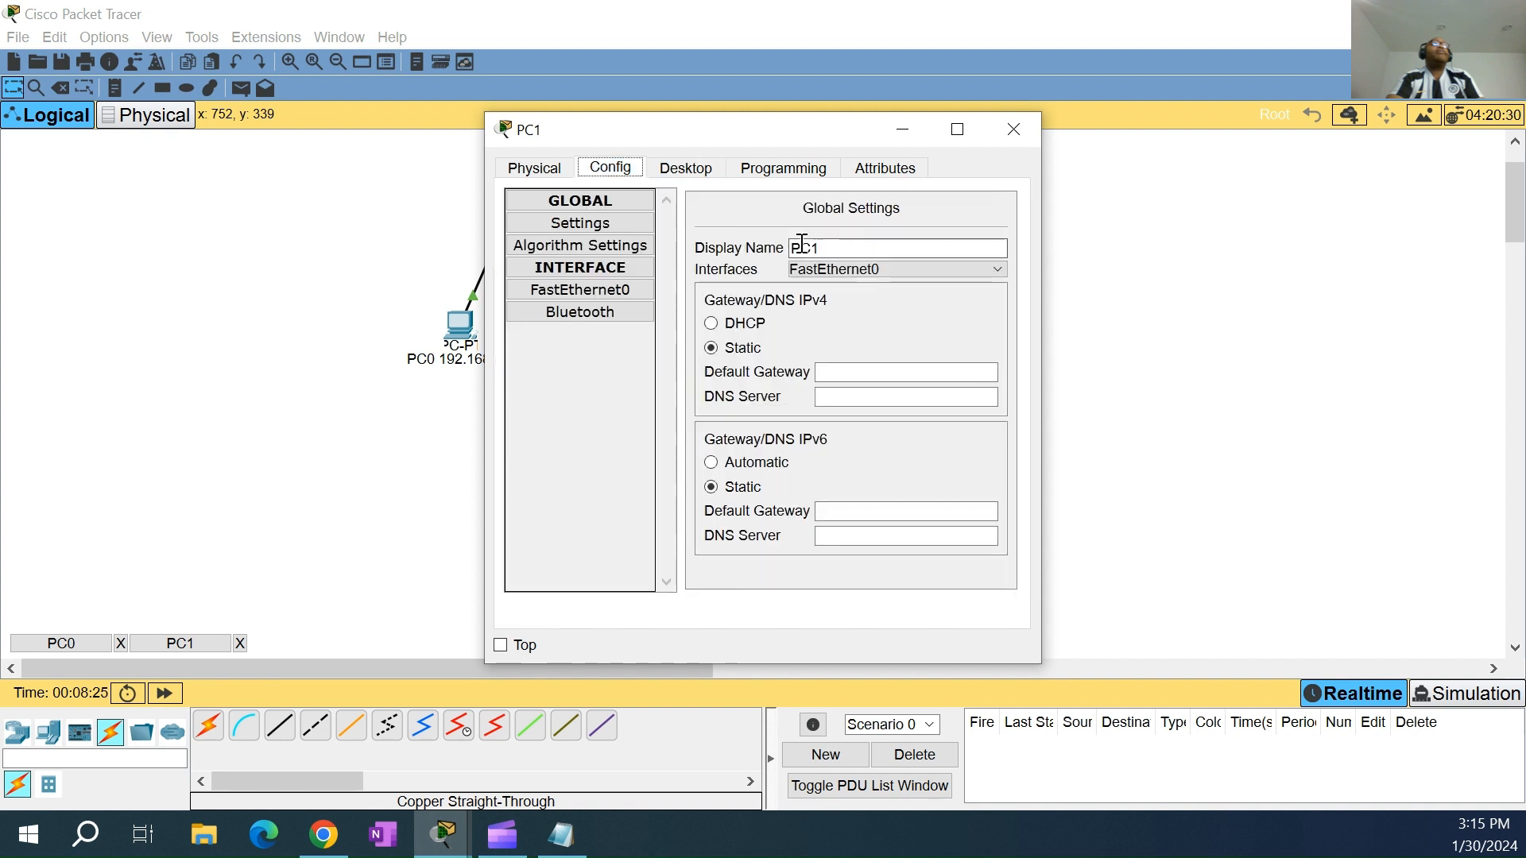
{"action": "left_click", "coordinate": [689, 172]}
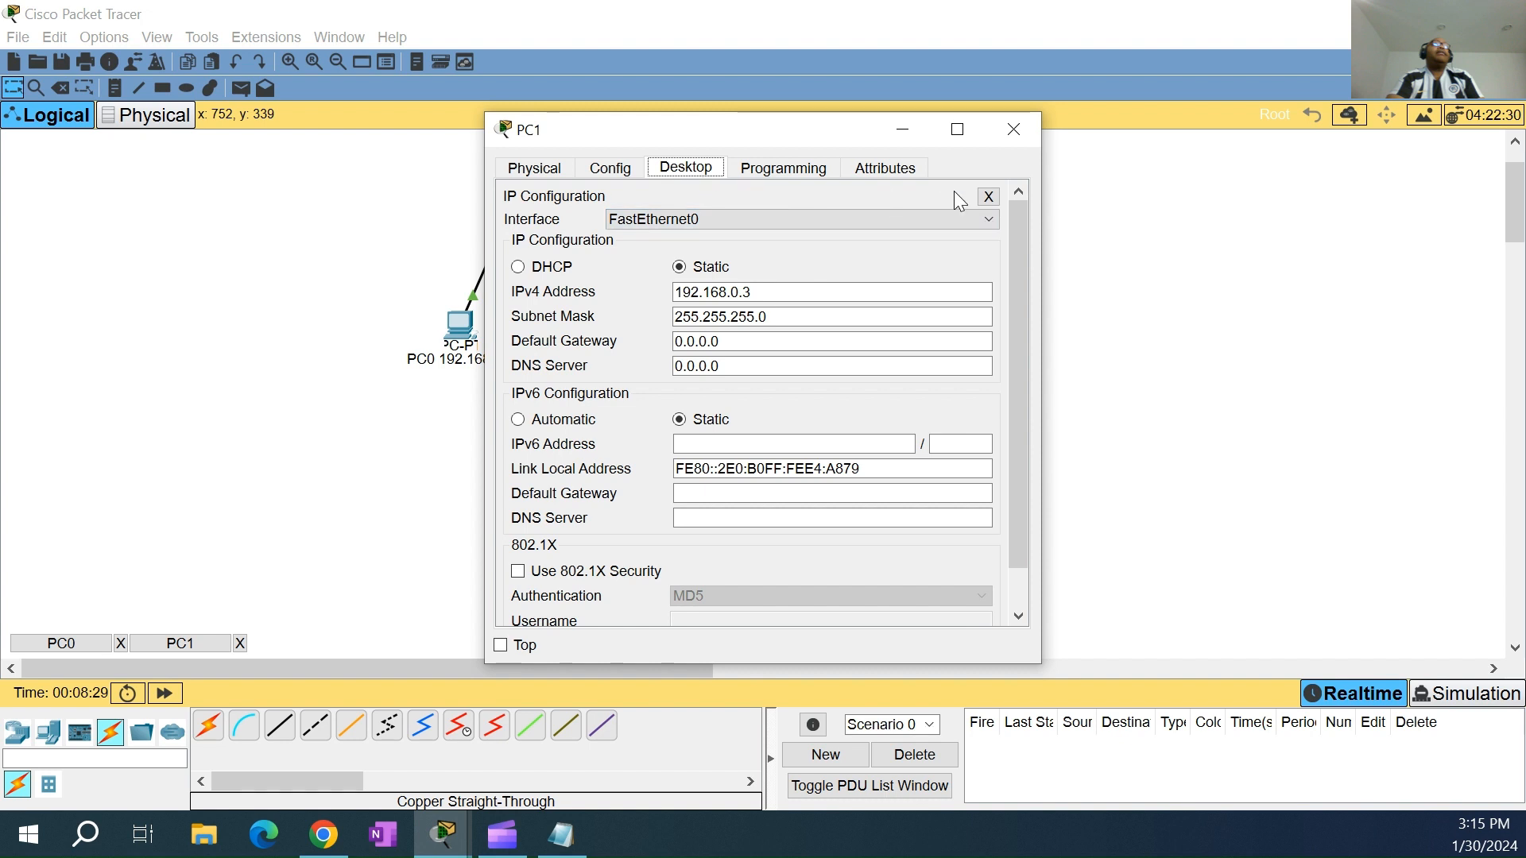
{"action": "left_click", "coordinate": [988, 197]}
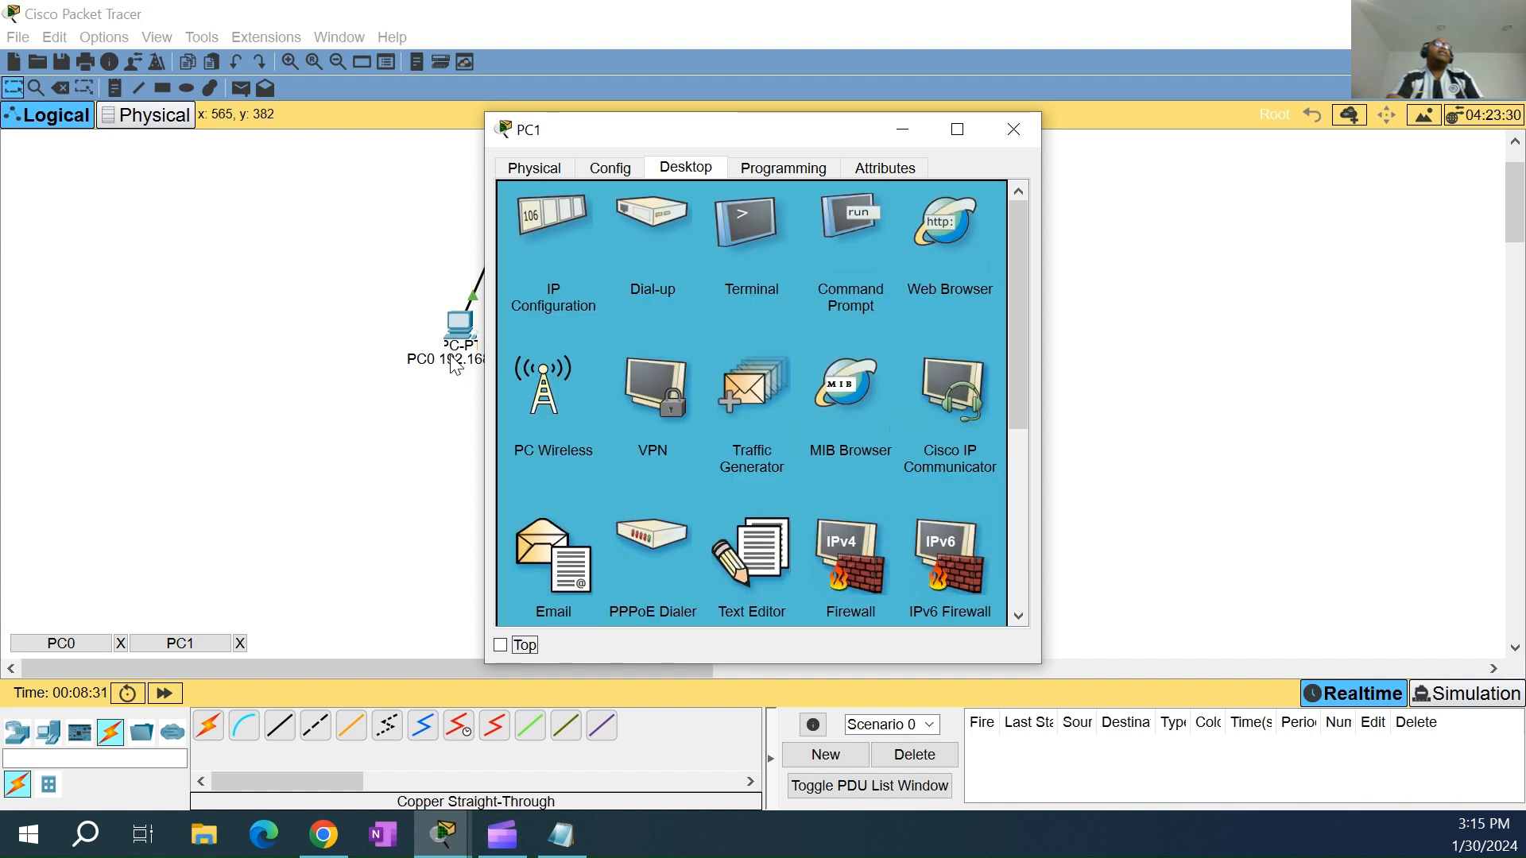
Ping PC0 at 192.168.0.2 from PC1's Command Prompt
{"action": "left_click", "coordinate": [847, 238]}
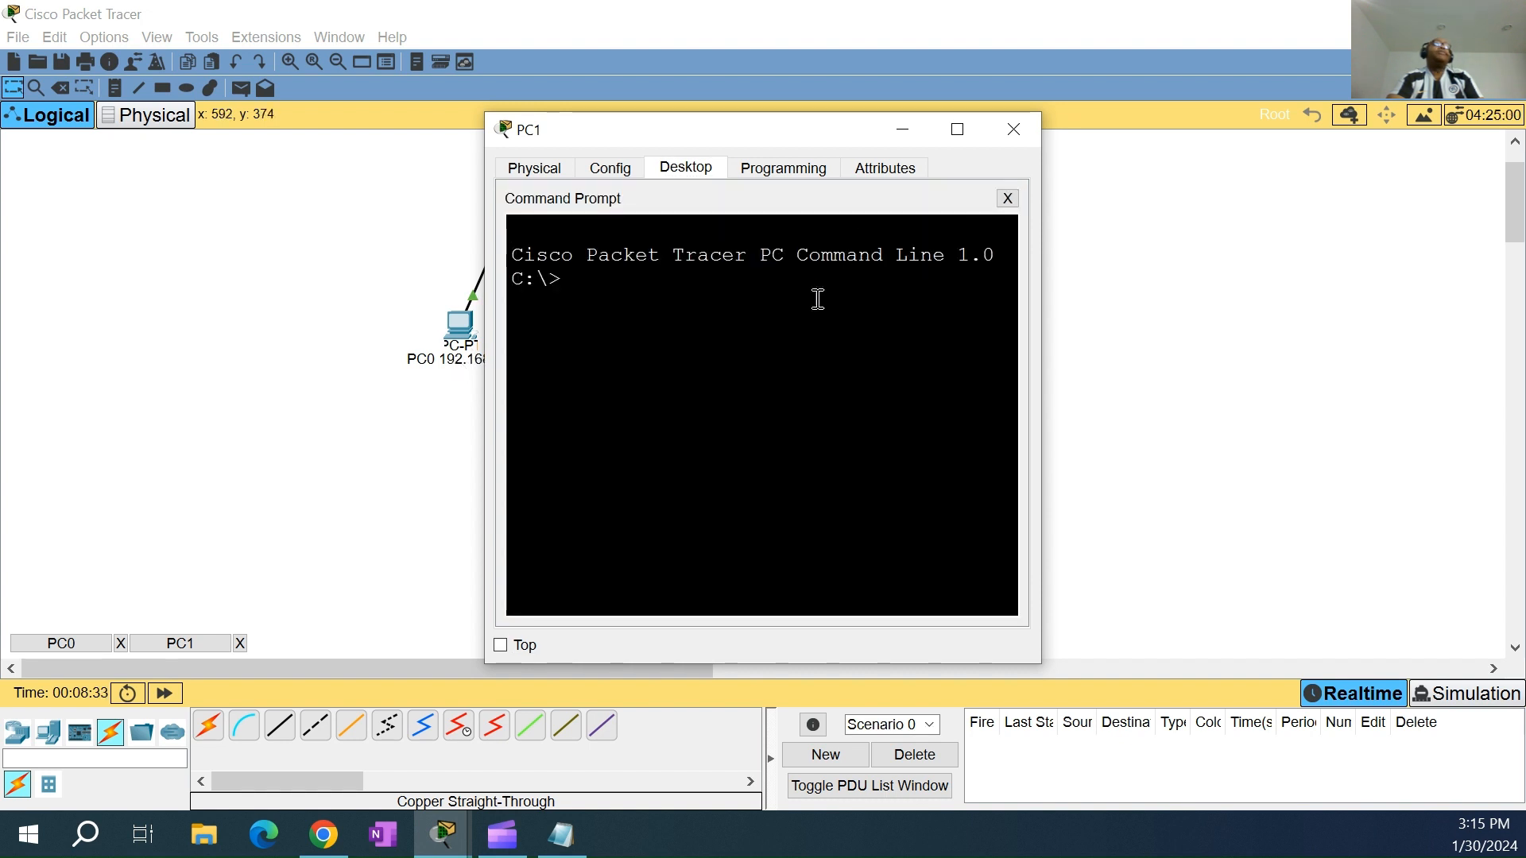
{"action": "type", "text": "p"}
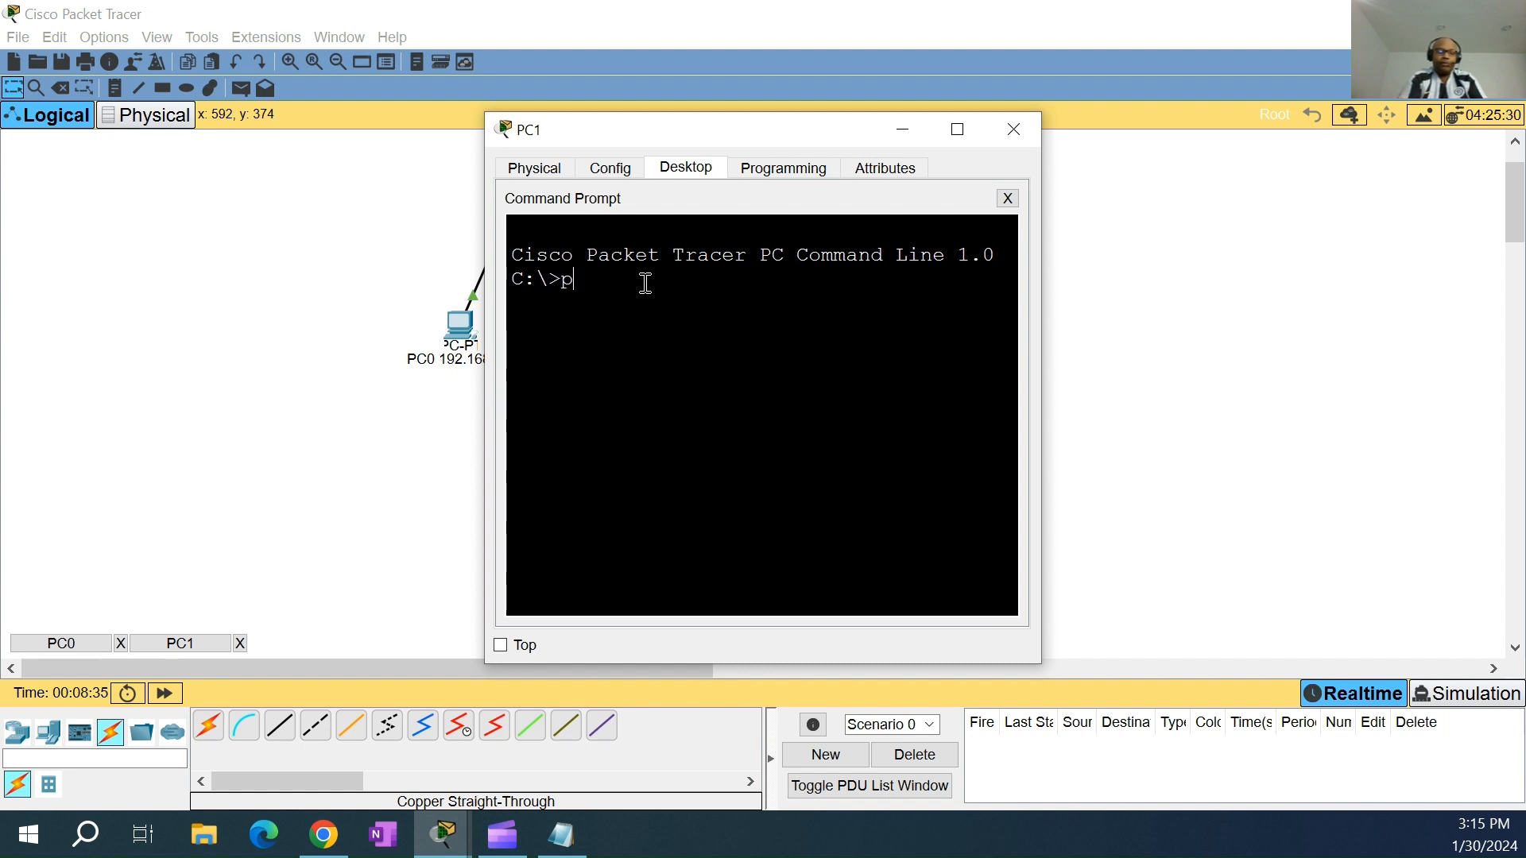
{"action": "type", "text": "ing 192."}
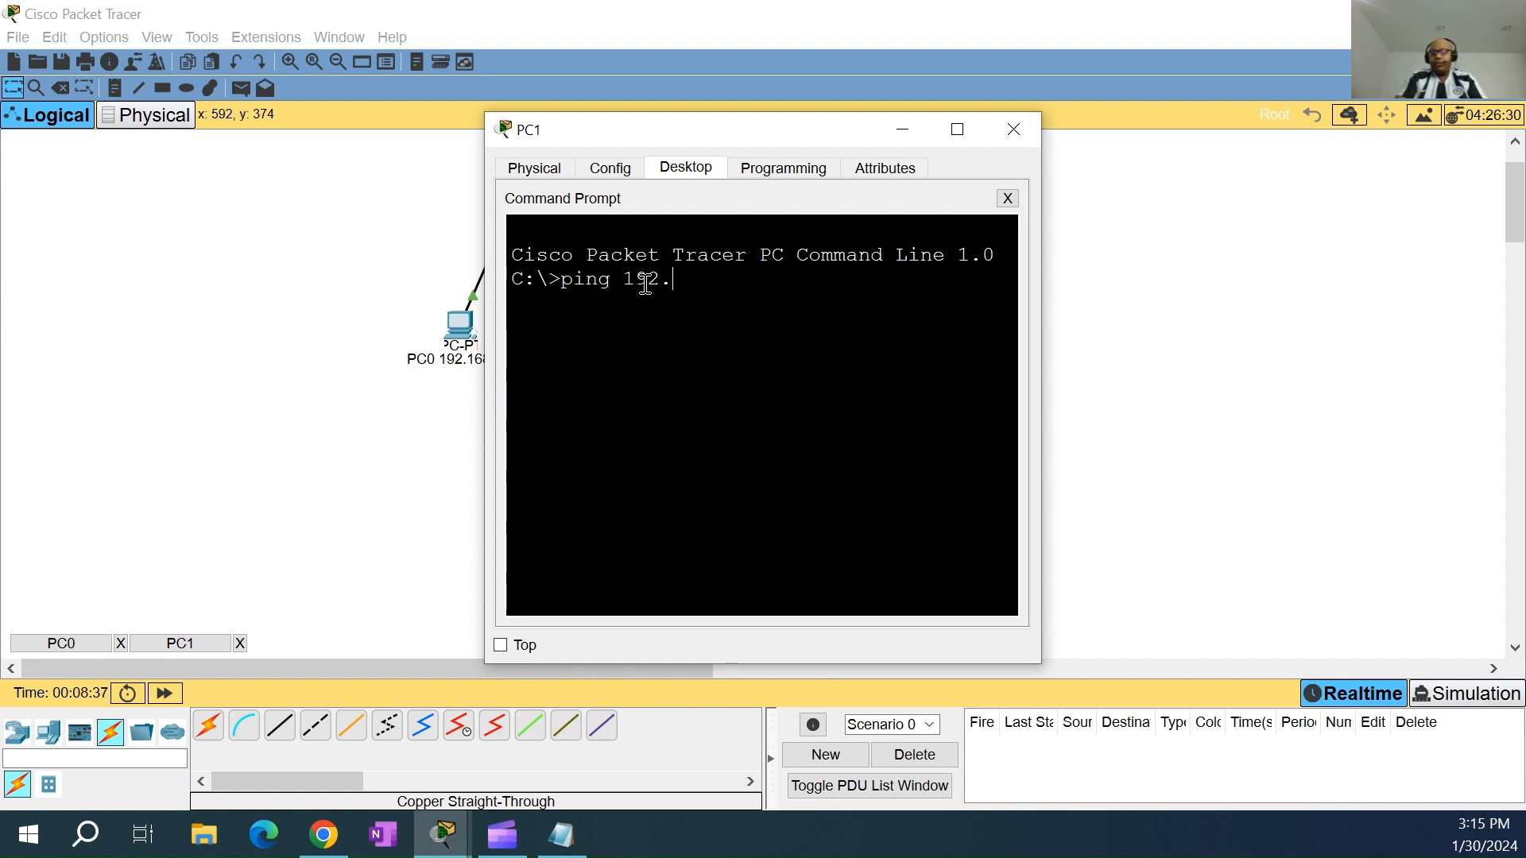
{"action": "type", "text": "168.0.2"}
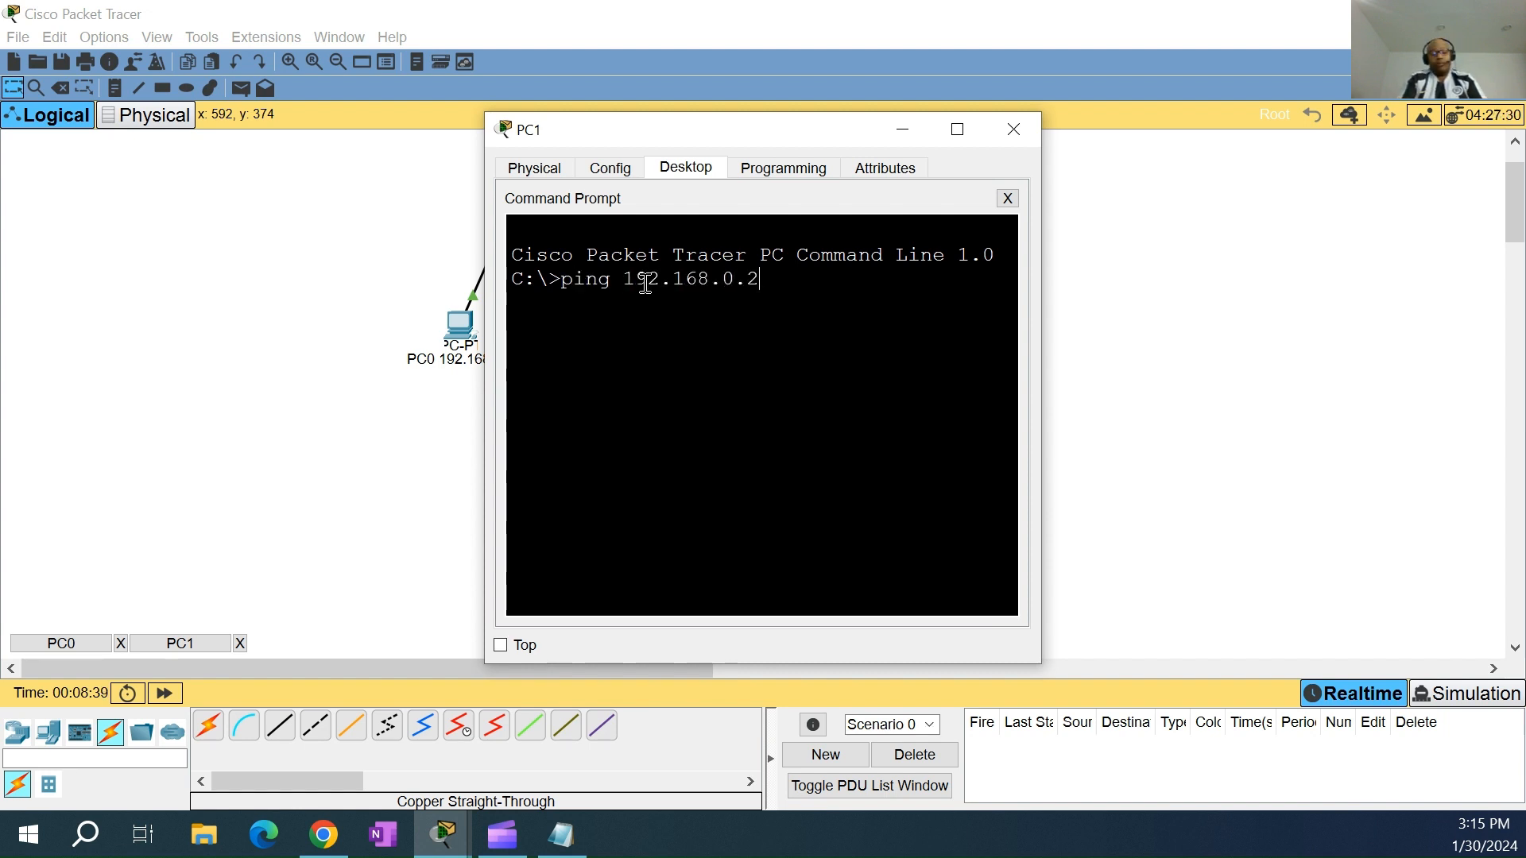
{"action": "key", "text": "Return"}
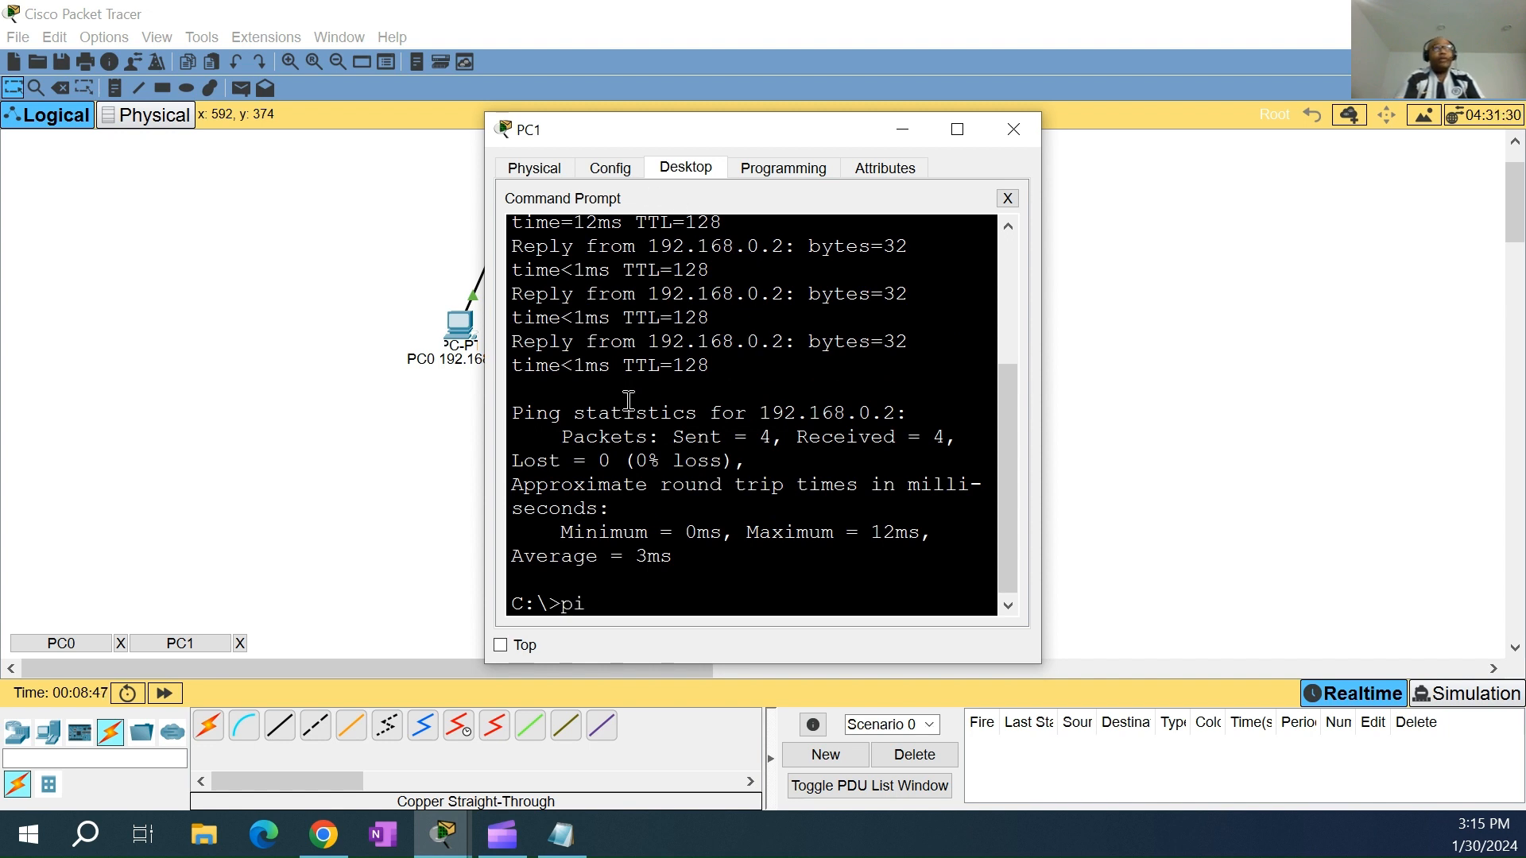
Ping the server at 192.168.0.1 from PC1's Command Prompt
{"action": "type", "text": "ng 1923."}
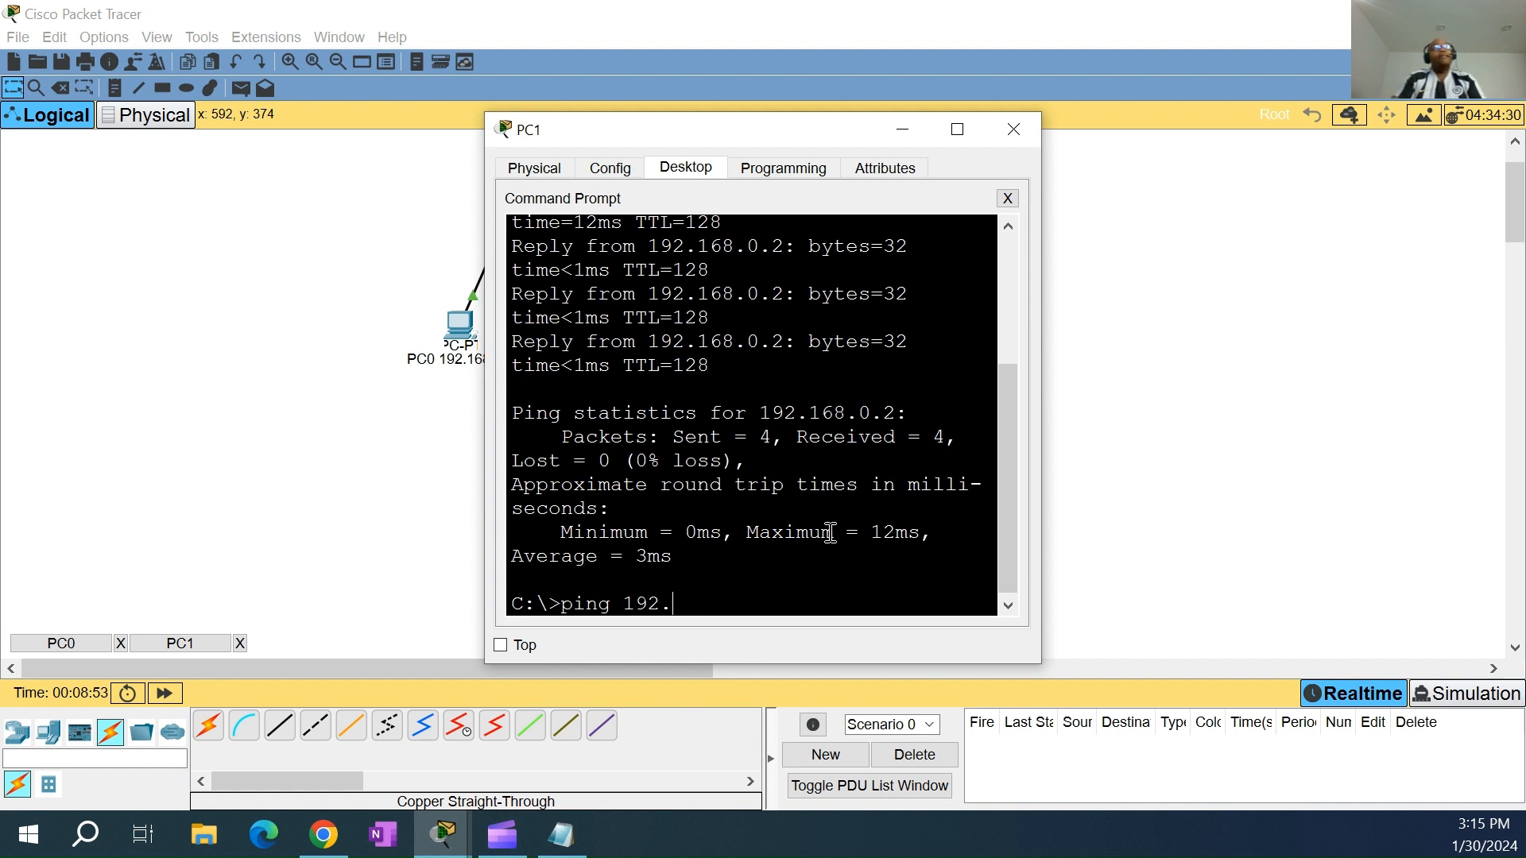
{"action": "type", "text": "168.0."}
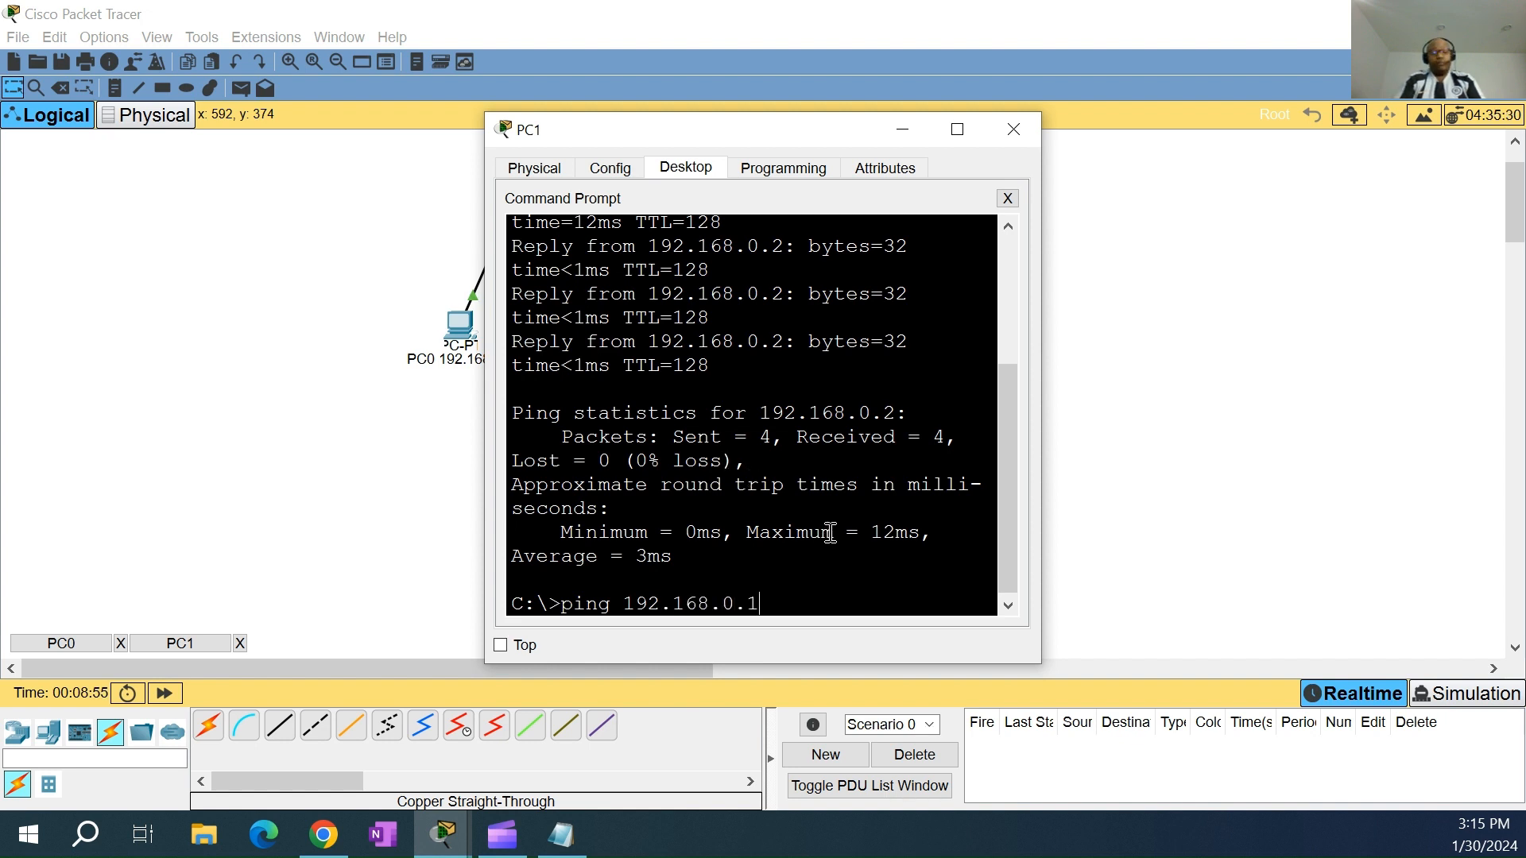
{"action": "type", "text": "1"}
{"action": "key", "text": "Return"}
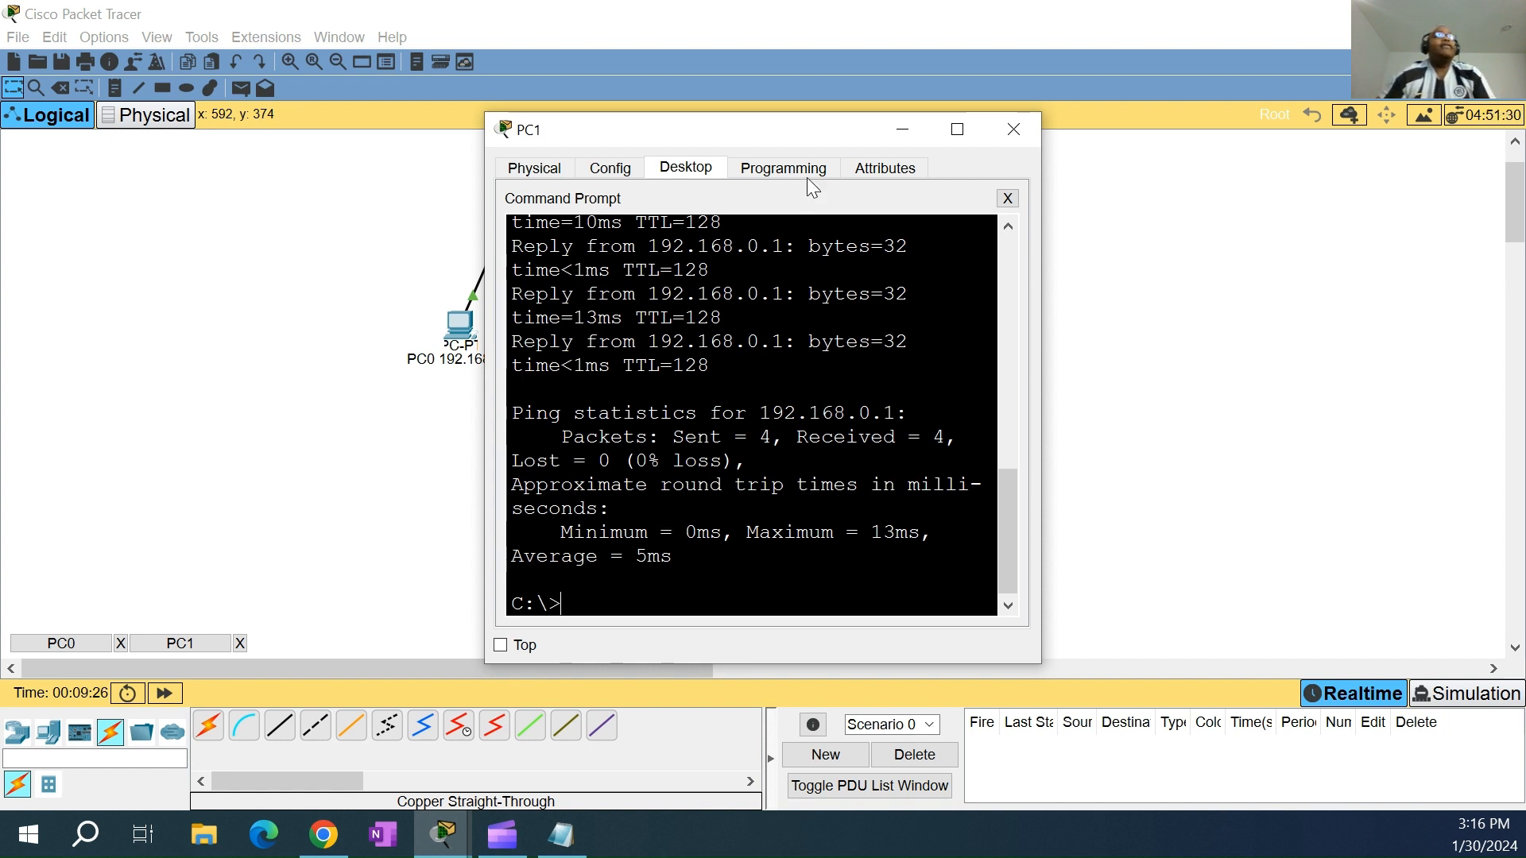
Switch PC1's IPv4 configuration from static to DHCP and close the PC's window
{"action": "left_click", "coordinate": [638, 169]}
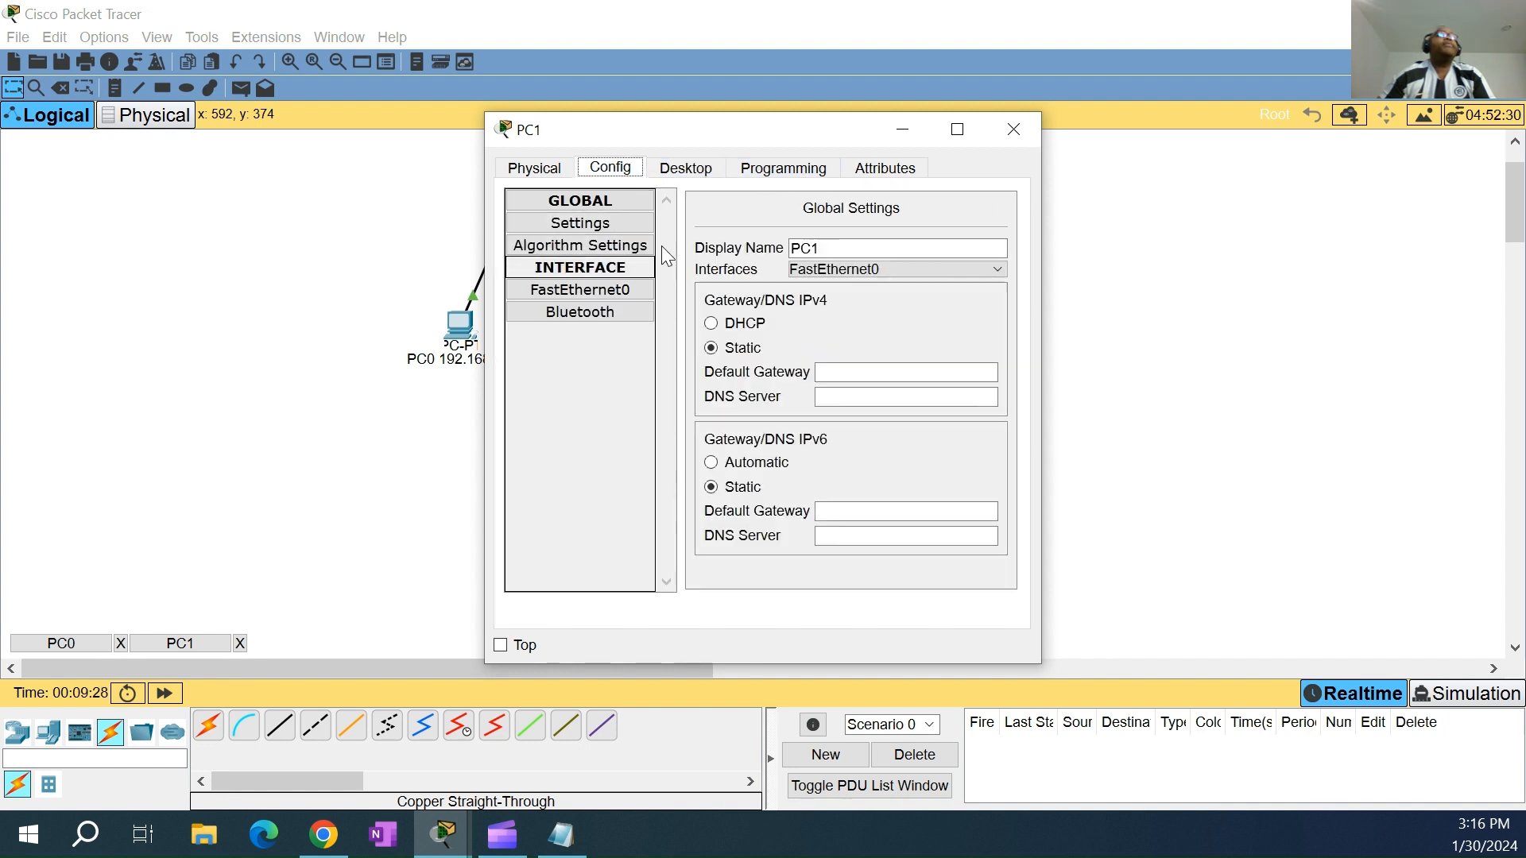
{"action": "left_click", "coordinate": [703, 169]}
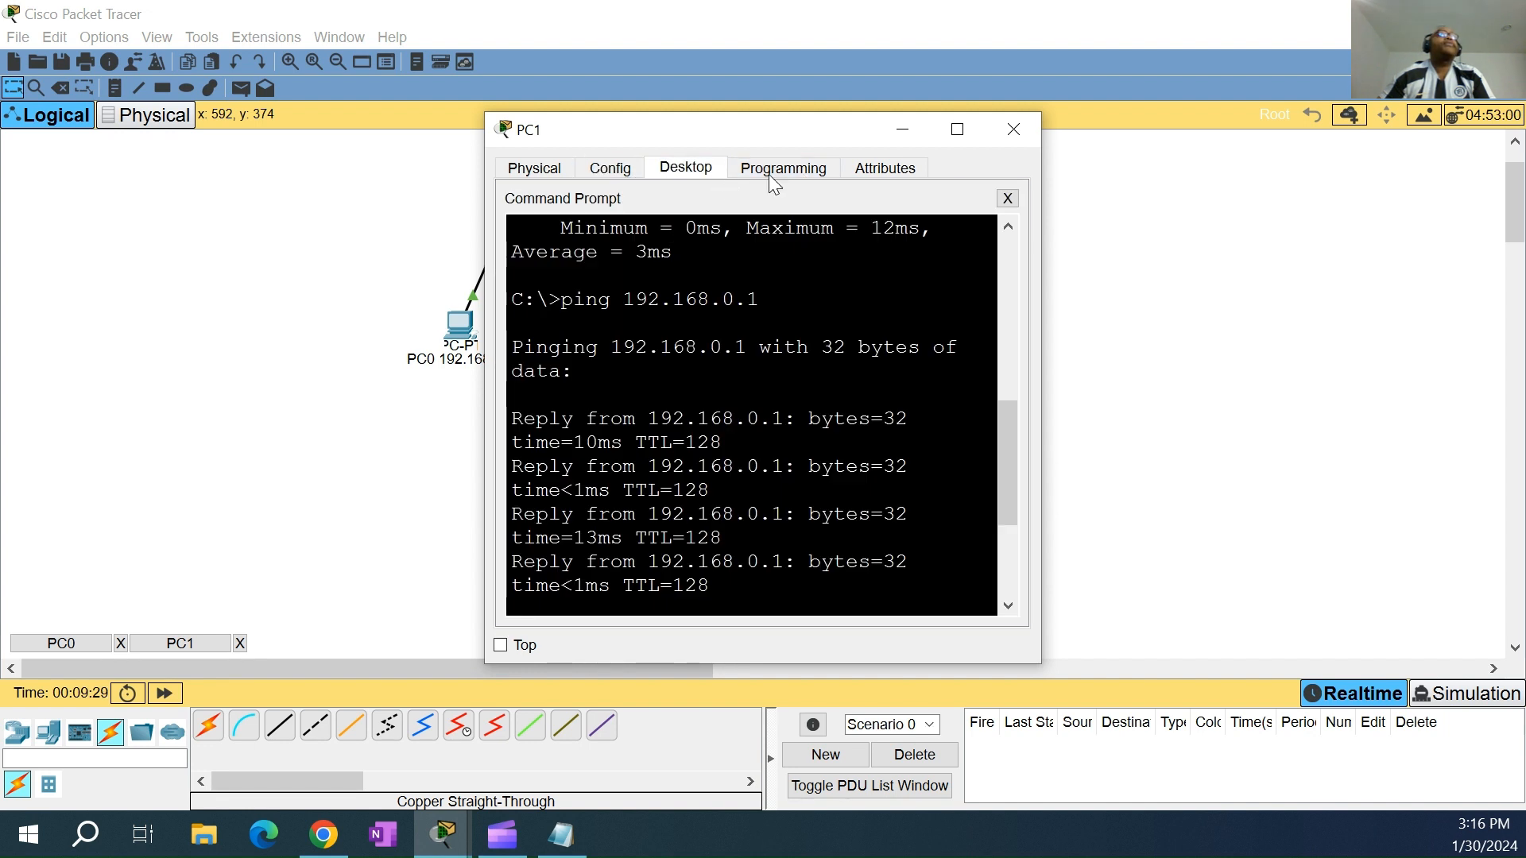
{"action": "left_click", "coordinate": [1008, 198]}
{"action": "left_click", "coordinate": [581, 243]}
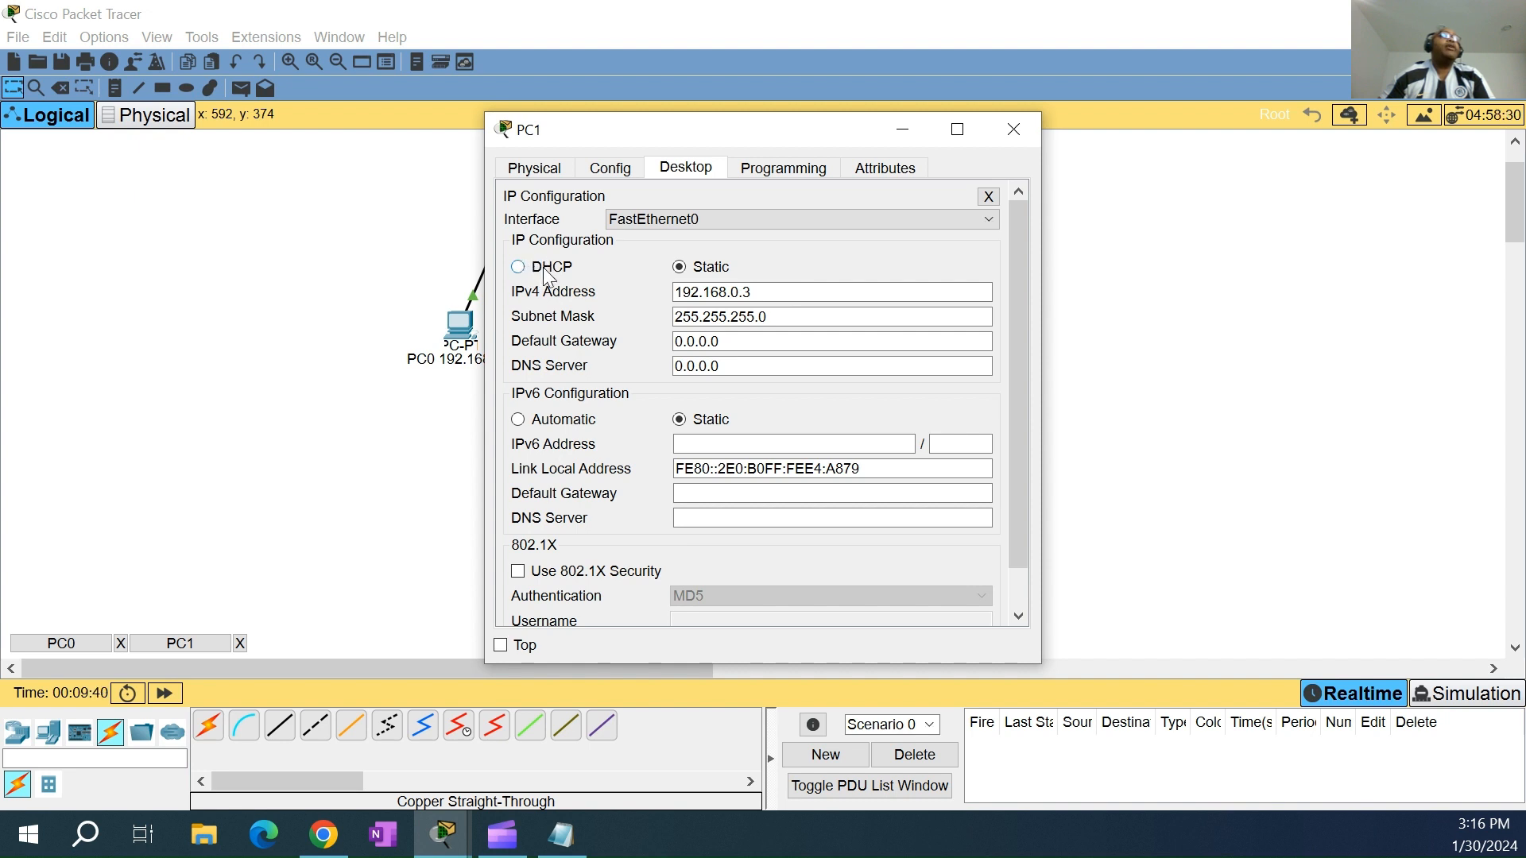
{"action": "left_click", "coordinate": [755, 294]}
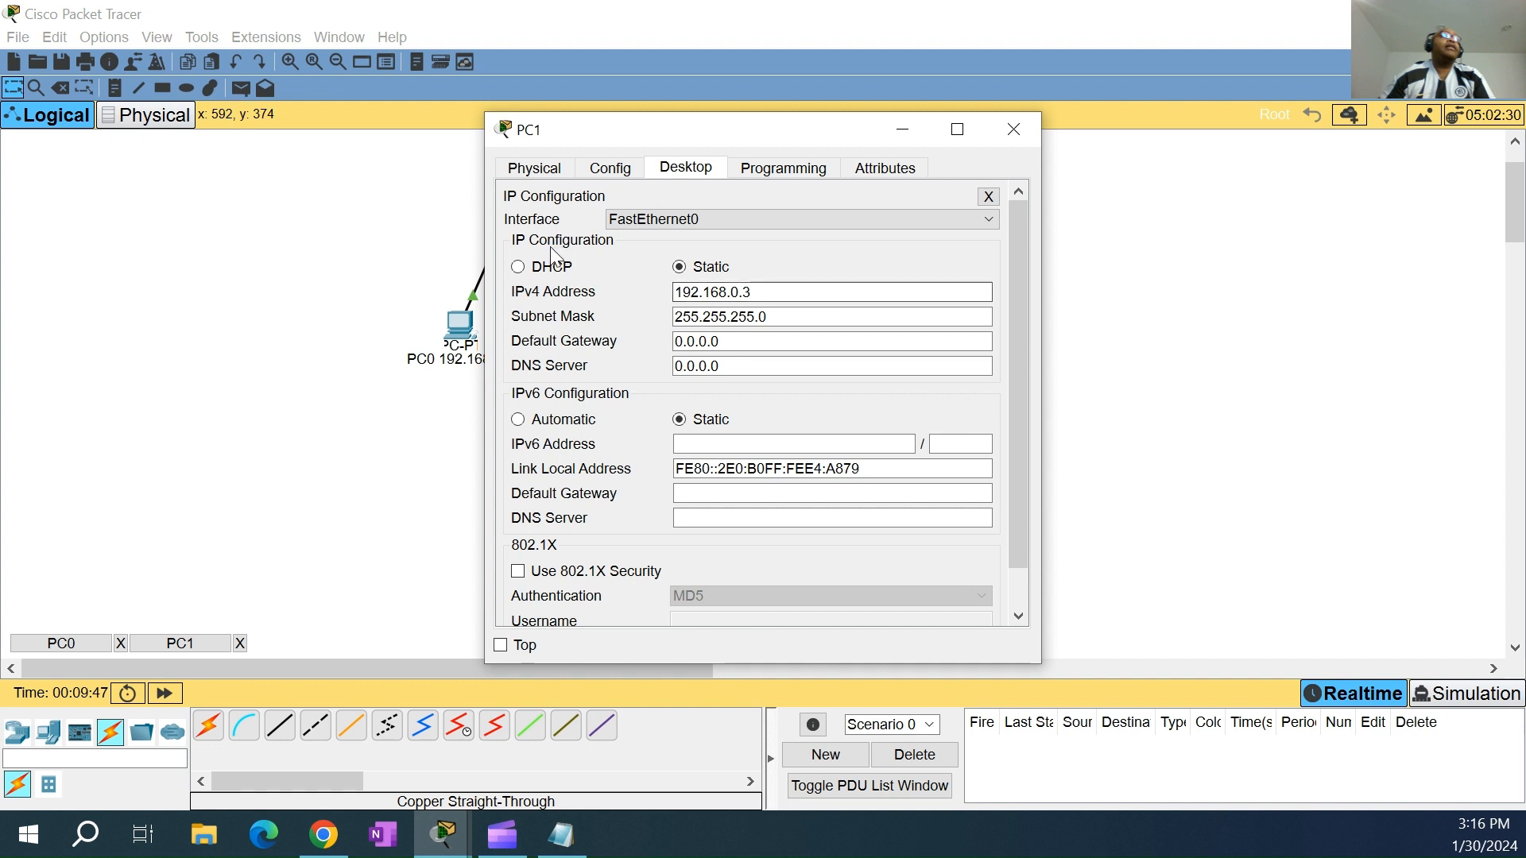
{"action": "left_click", "coordinate": [522, 268]}
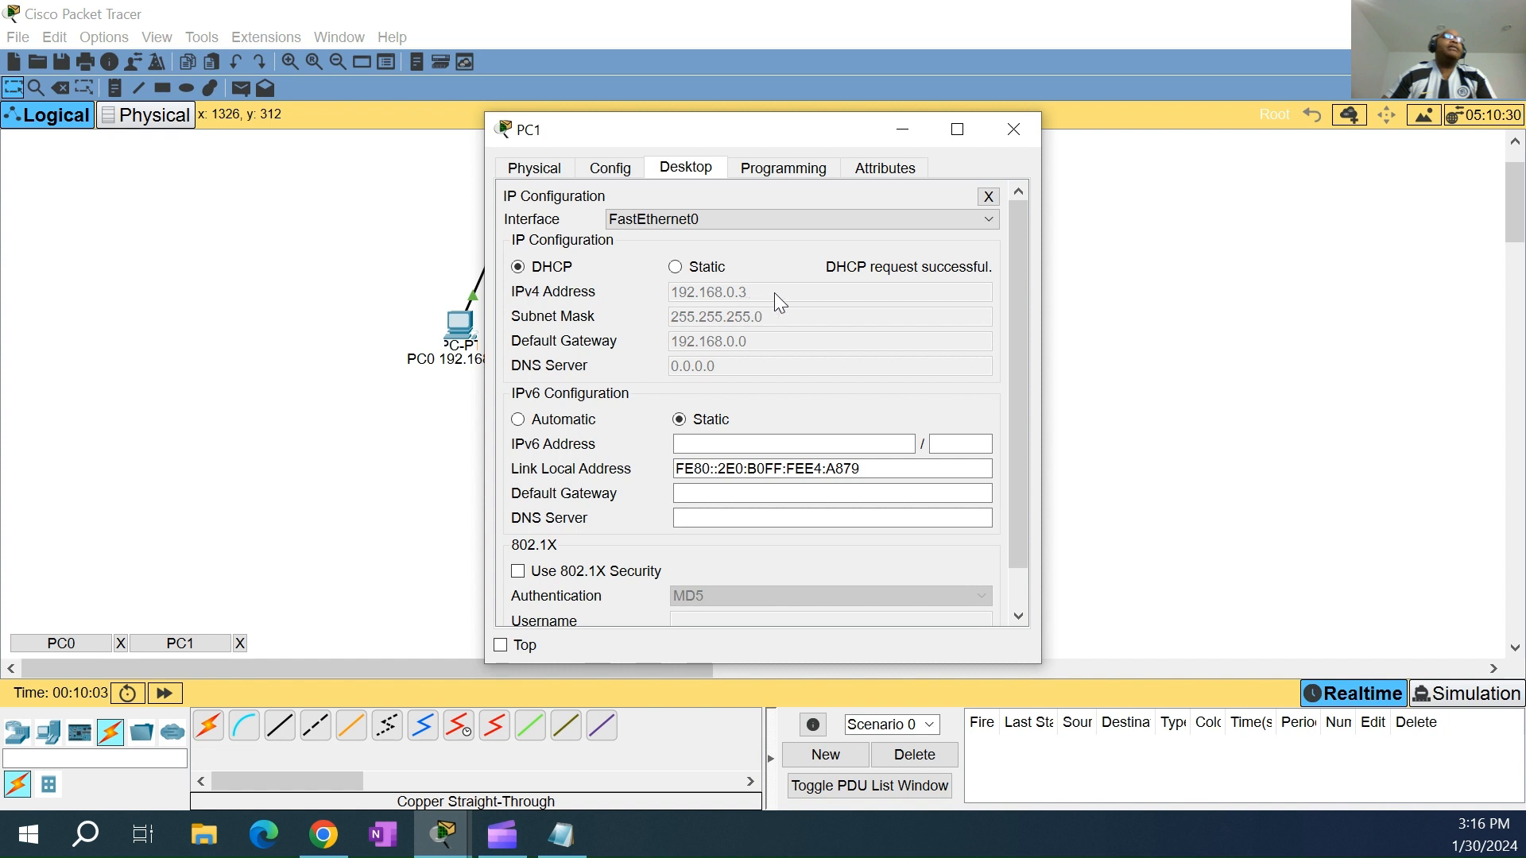
{"action": "left_click", "coordinate": [1011, 131]}
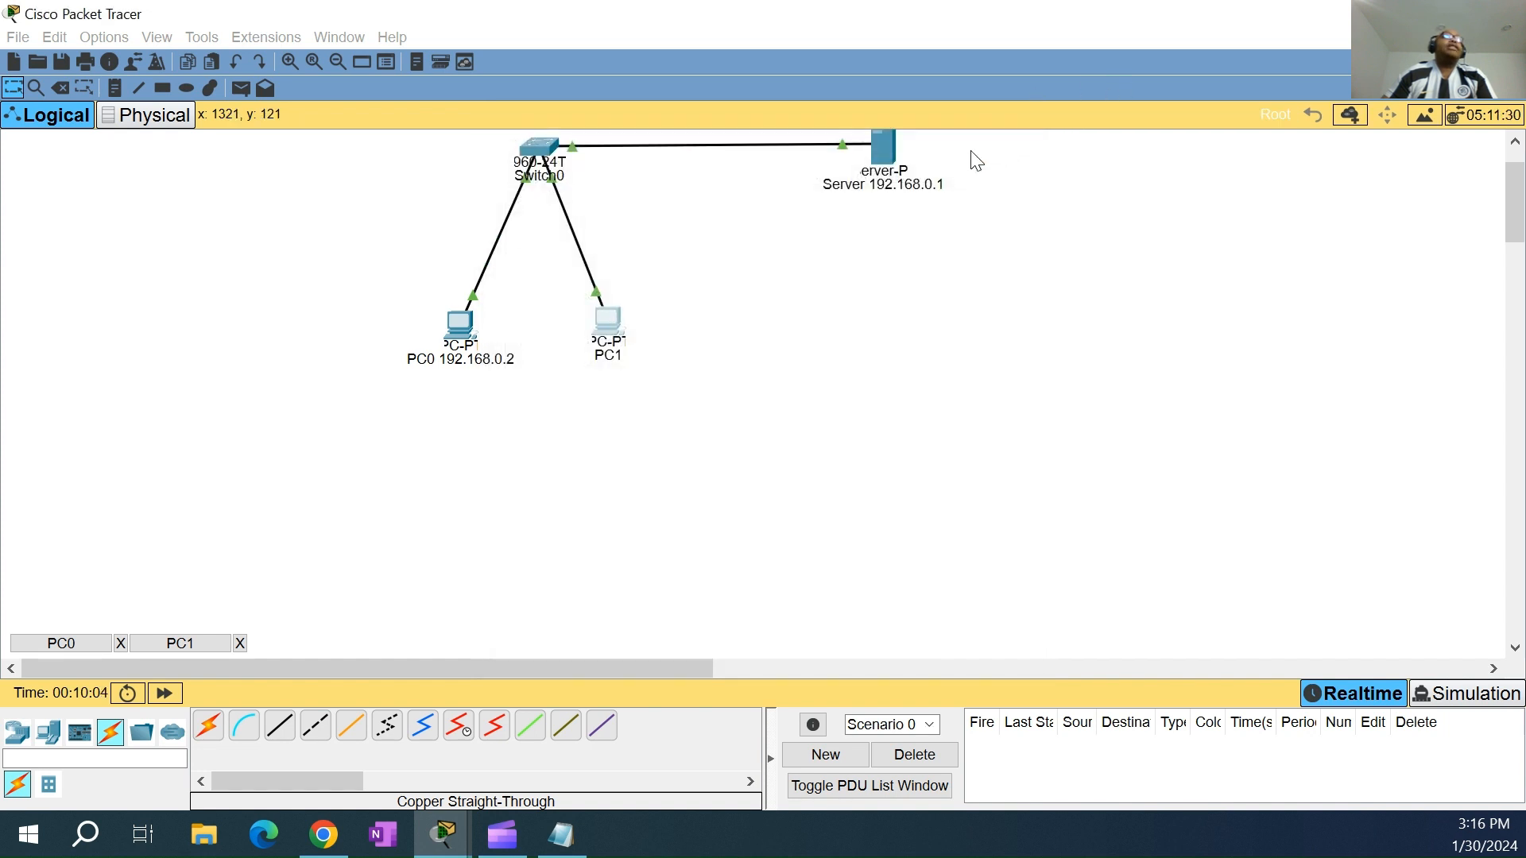
Bring up the server's DHCP service settings to review the address pool
{"action": "left_click", "coordinate": [888, 138]}
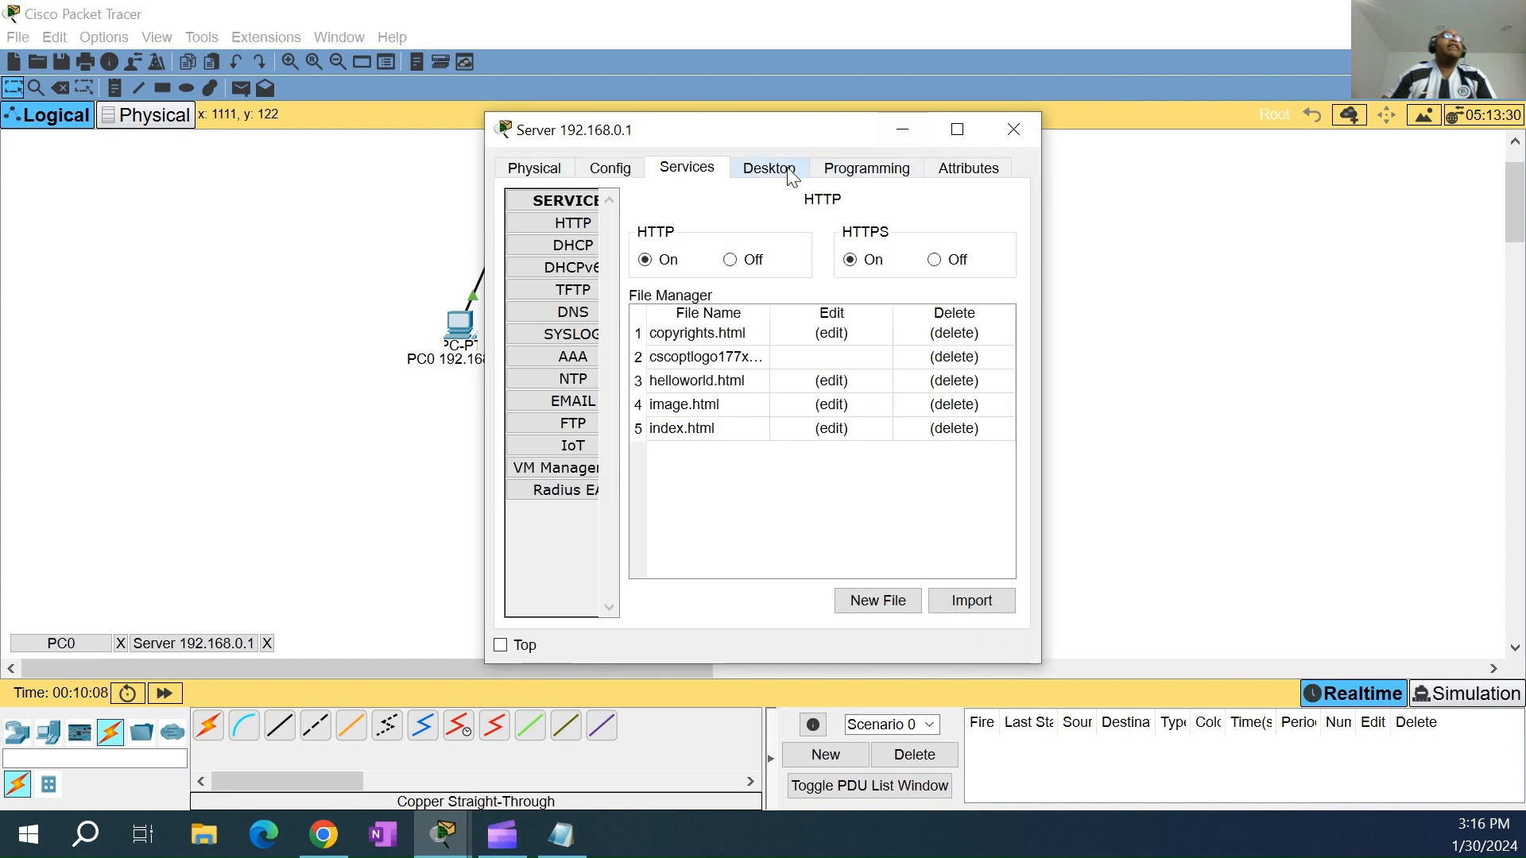
{"action": "left_click", "coordinate": [592, 245]}
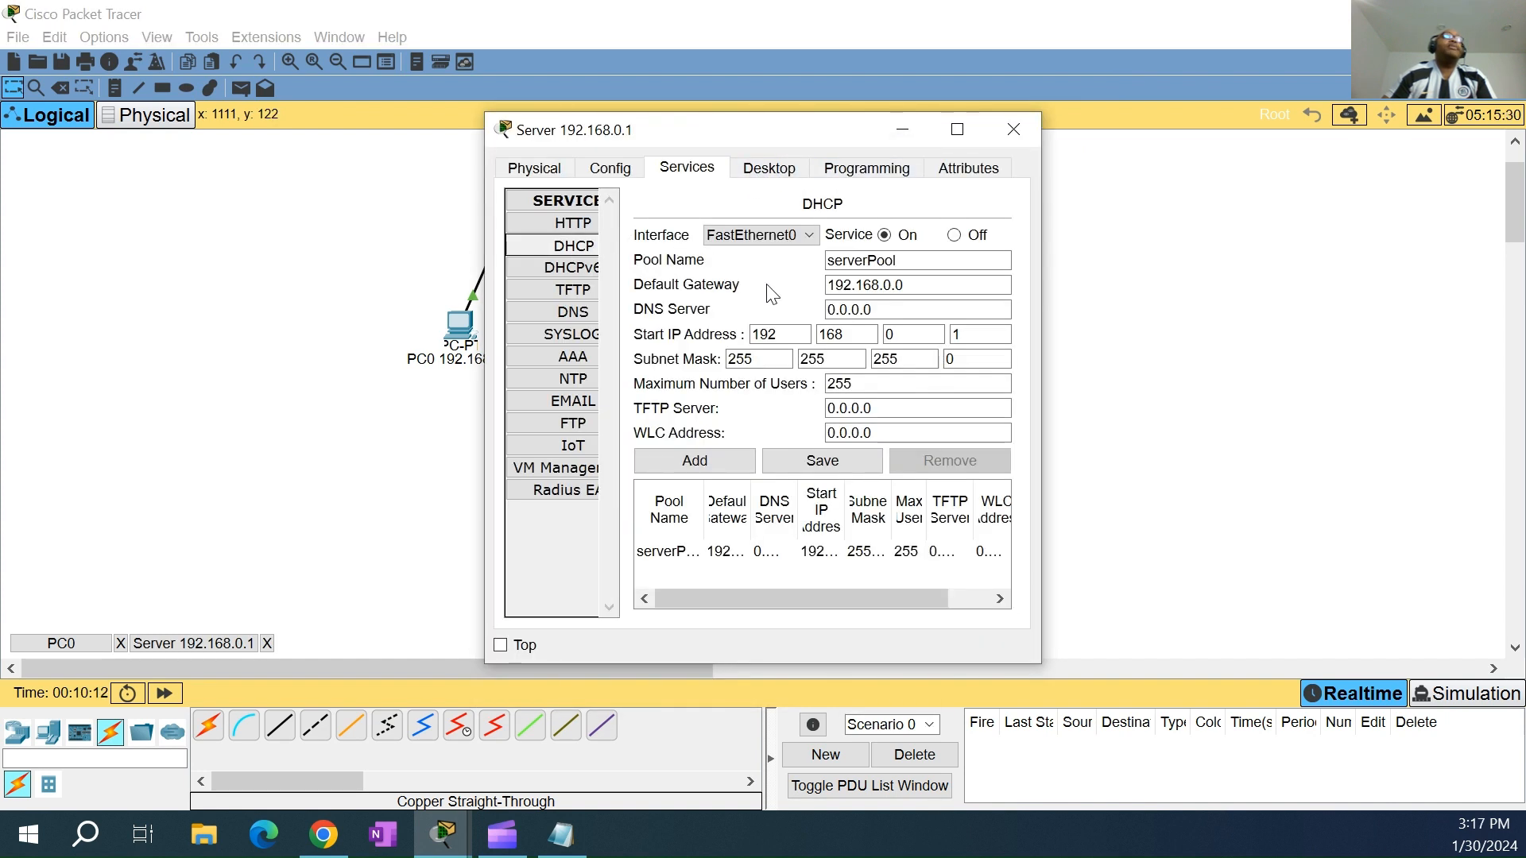